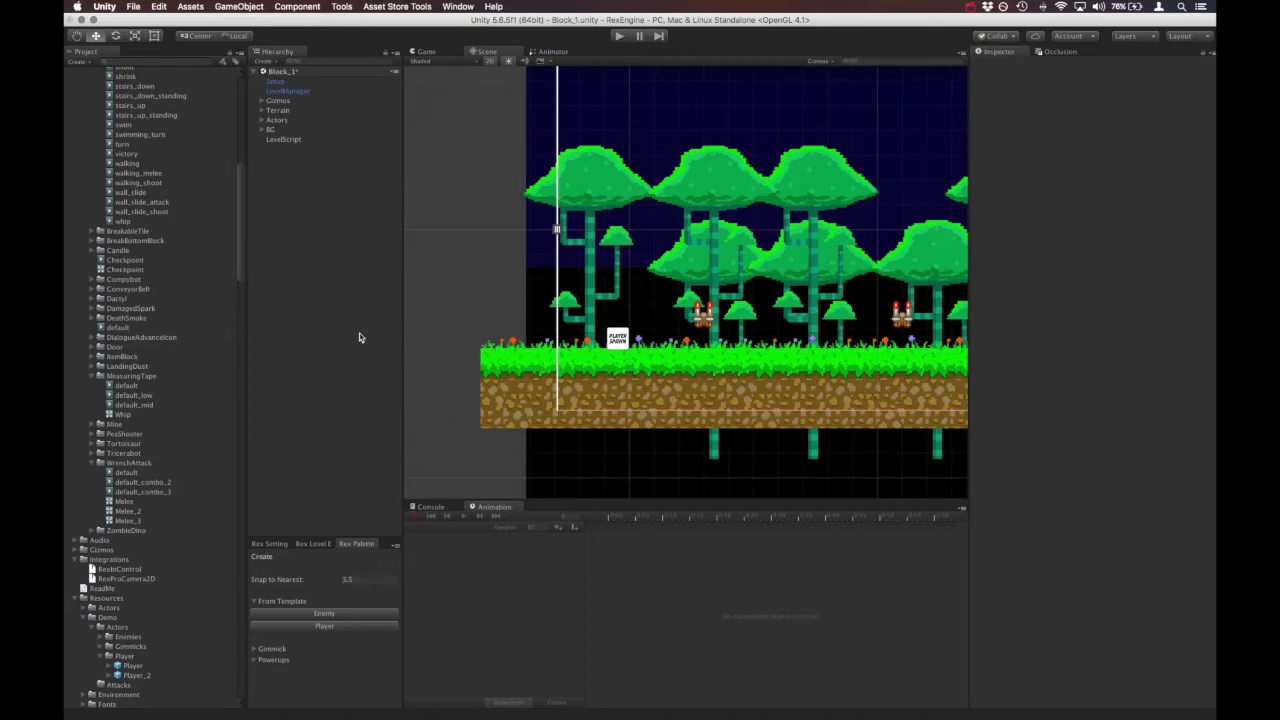
Step: Play-test the level, moving the player right and attacking with x, then stop
click(619, 37)
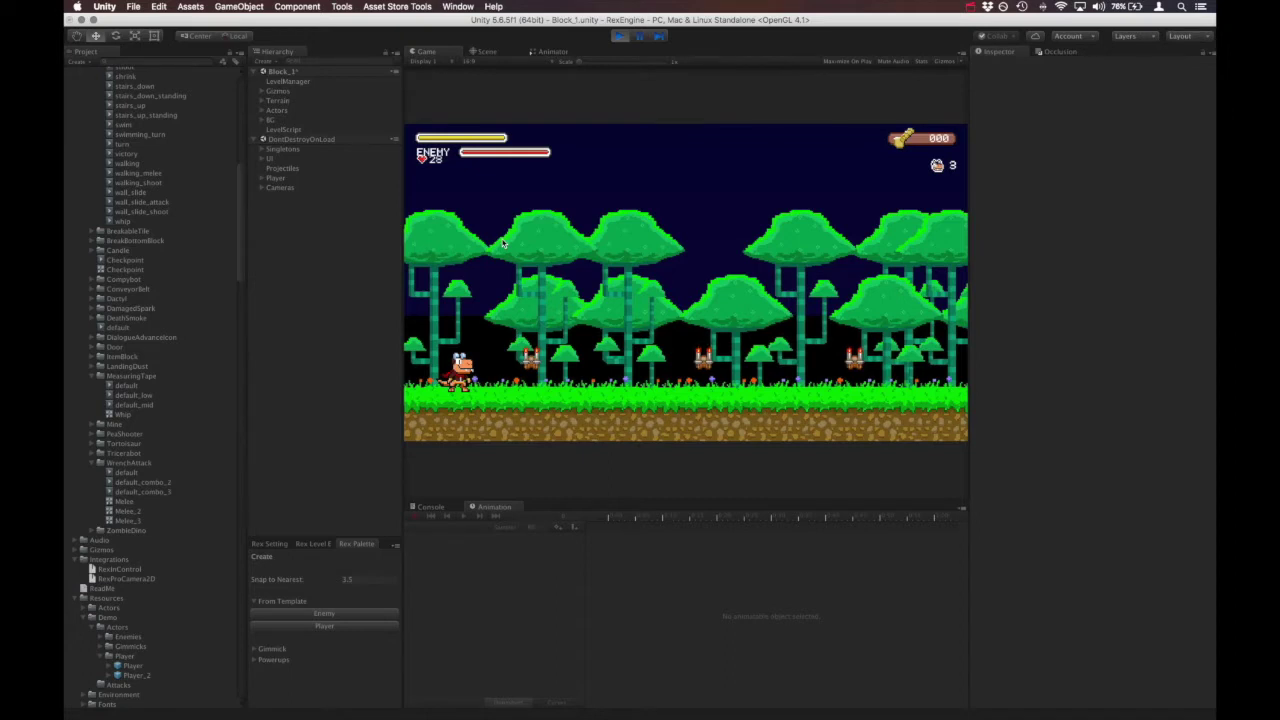
key(Right)
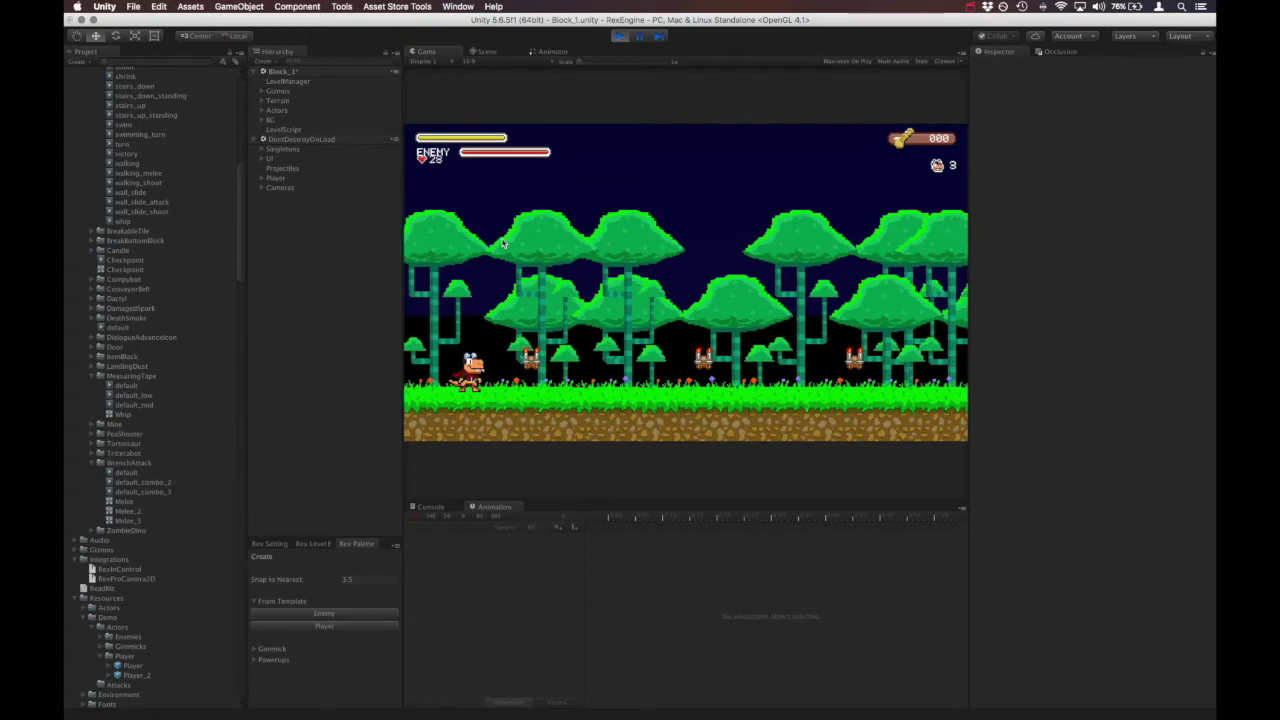
key(x)
key(x)
key(x)
click(619, 36)
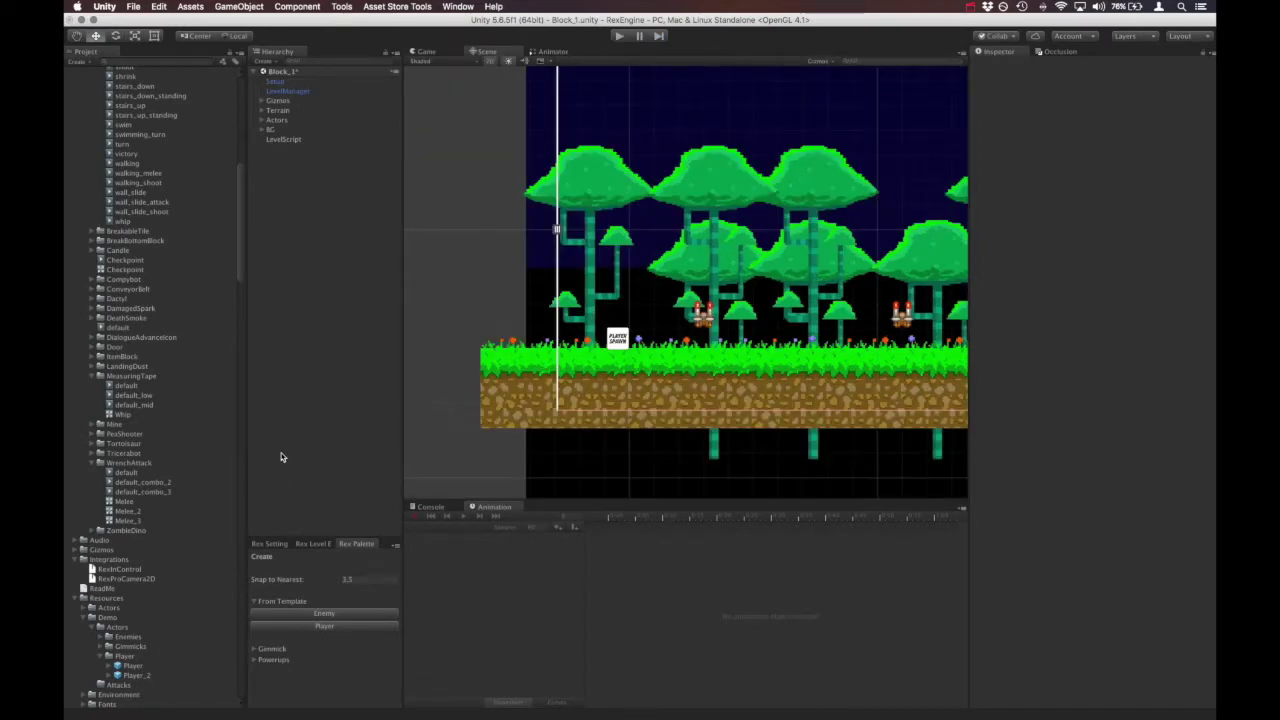
Step: Create a Player from the Rex Palette template under the Actors group
click(352, 6)
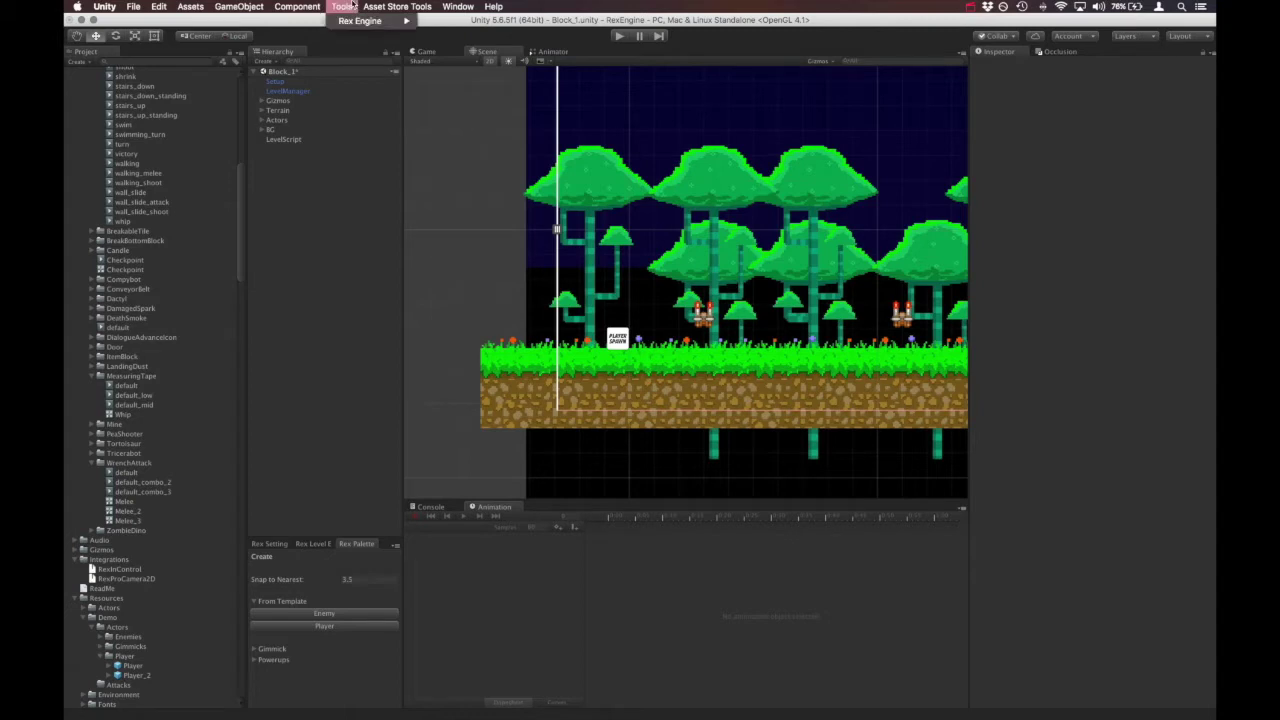
click(352, 6)
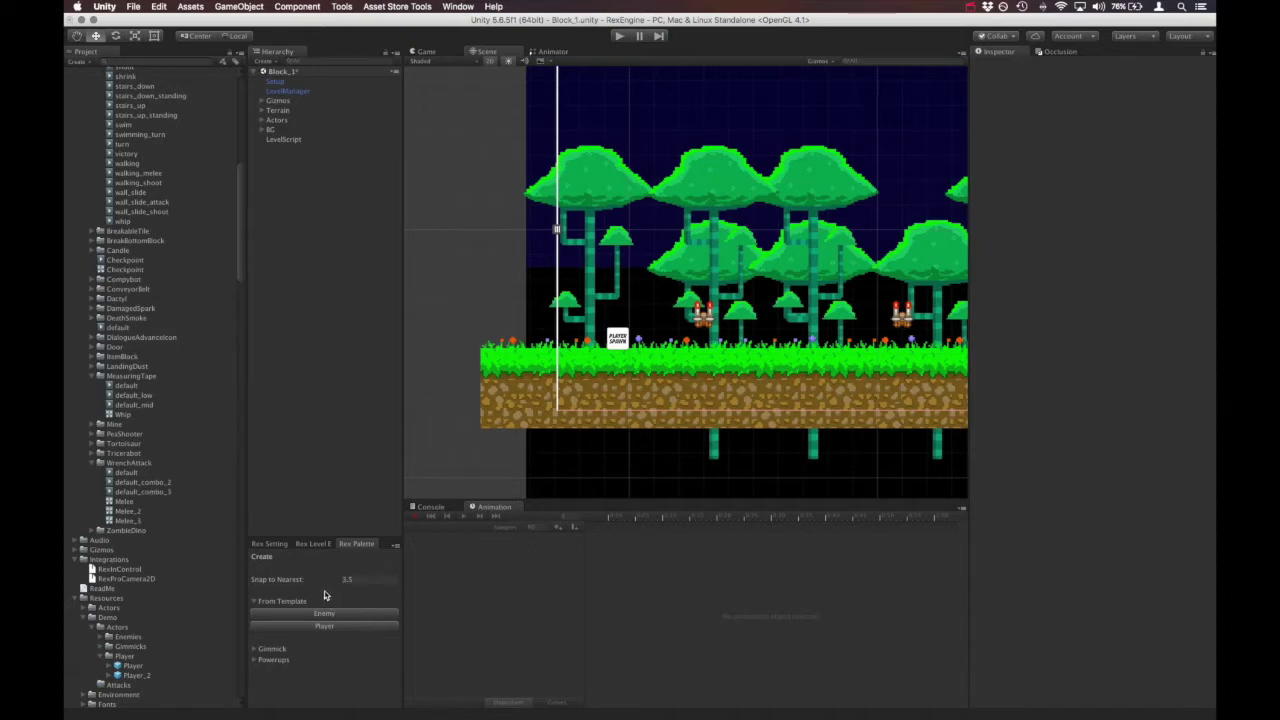
click(458, 6)
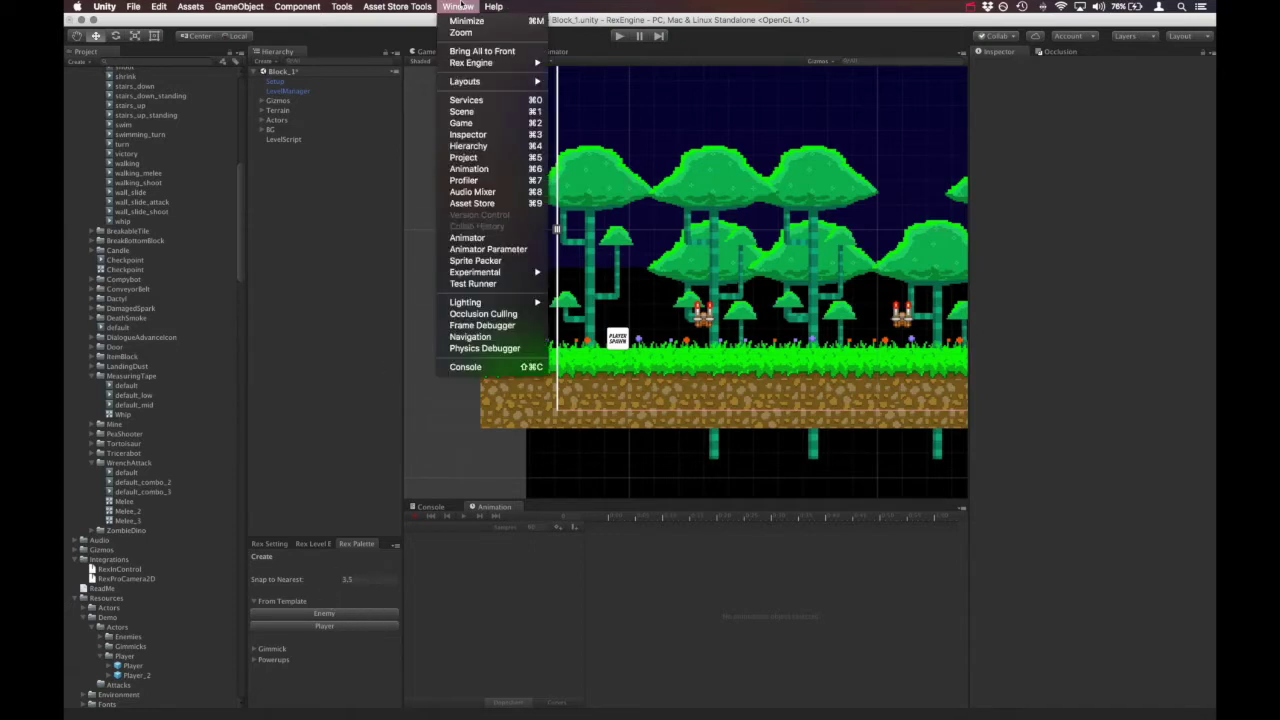
mouse_move(488, 64)
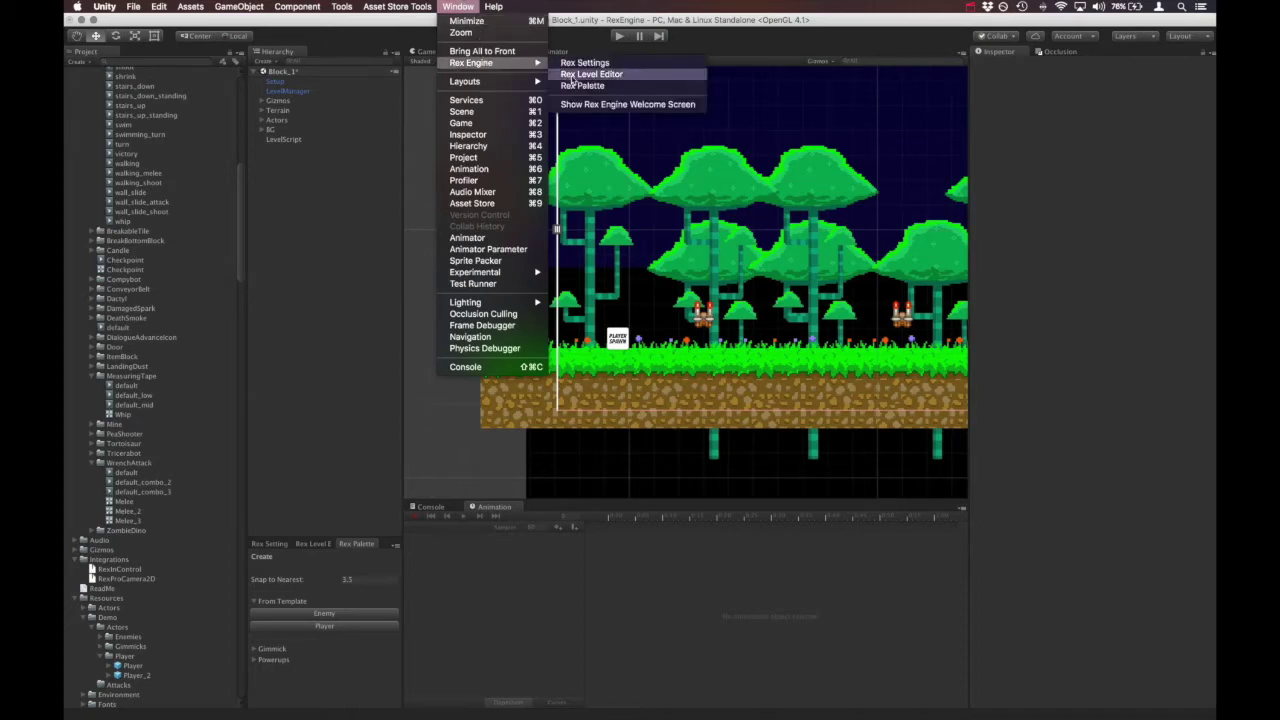
click(493, 6)
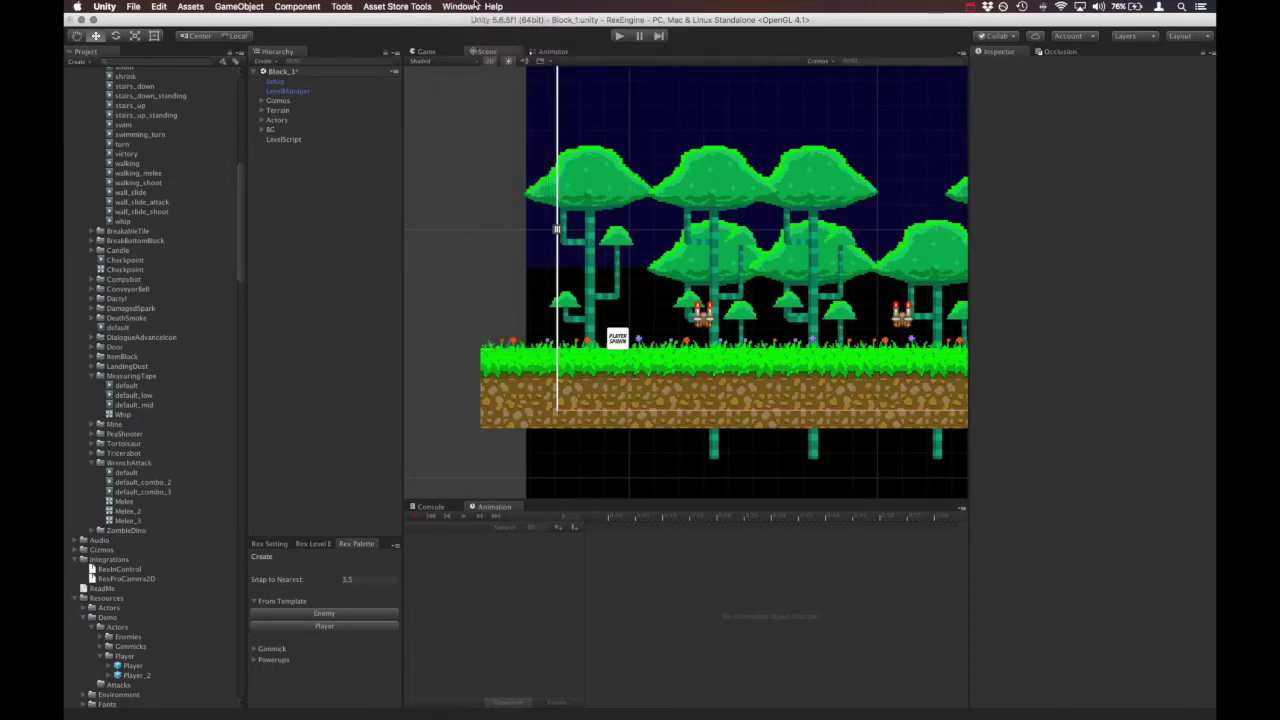
click(353, 628)
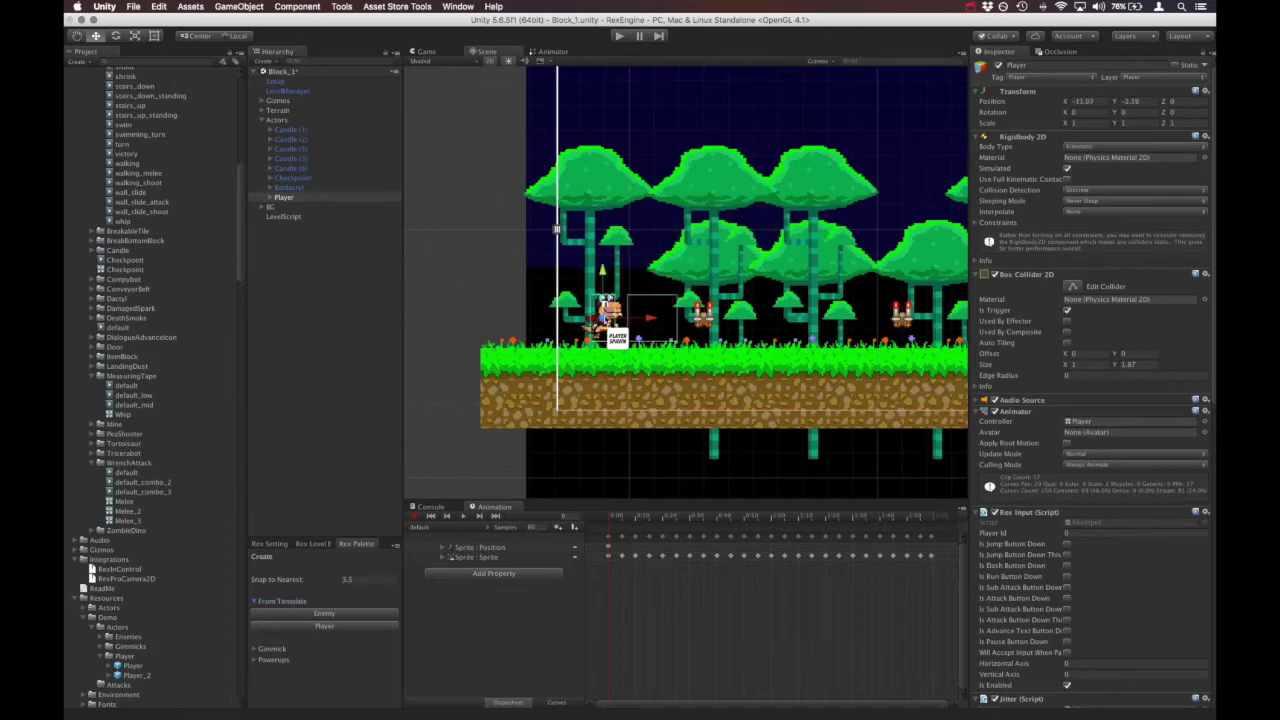
Step: Play-test the attack, then move Player to the hierarchy root and expand its children
click(619, 37)
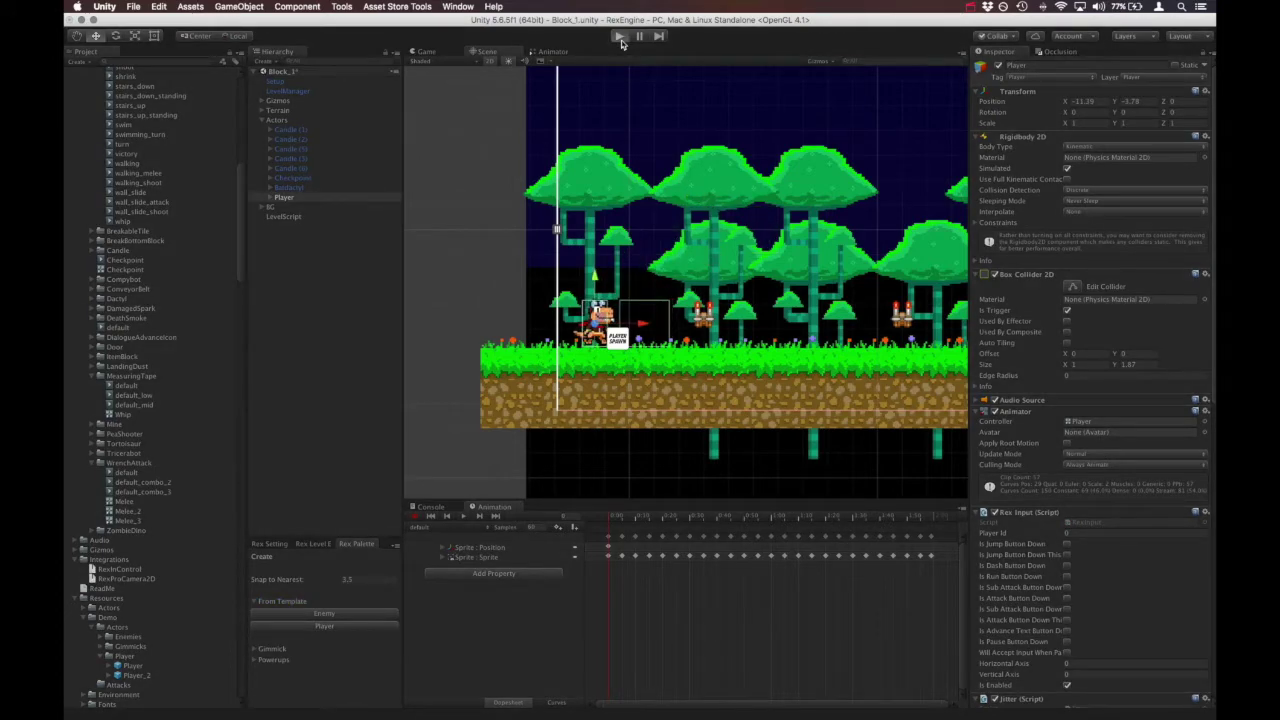
click(619, 37)
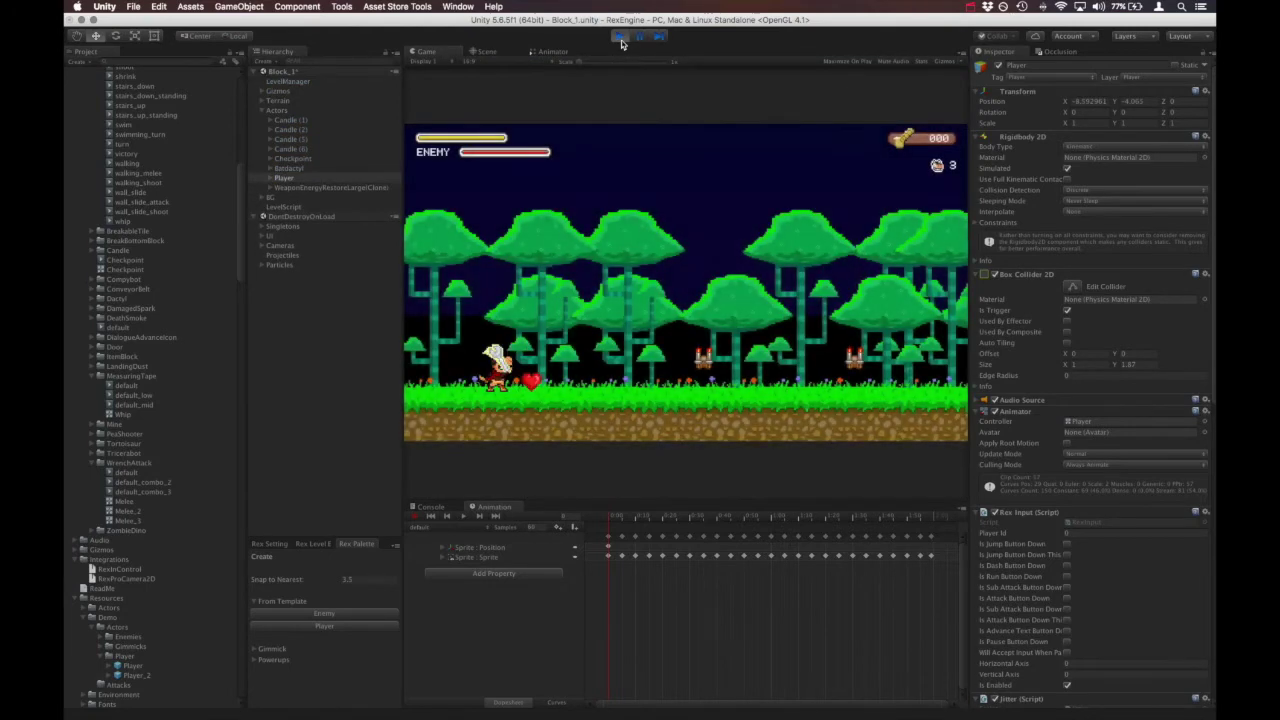
key(x)
click(619, 37)
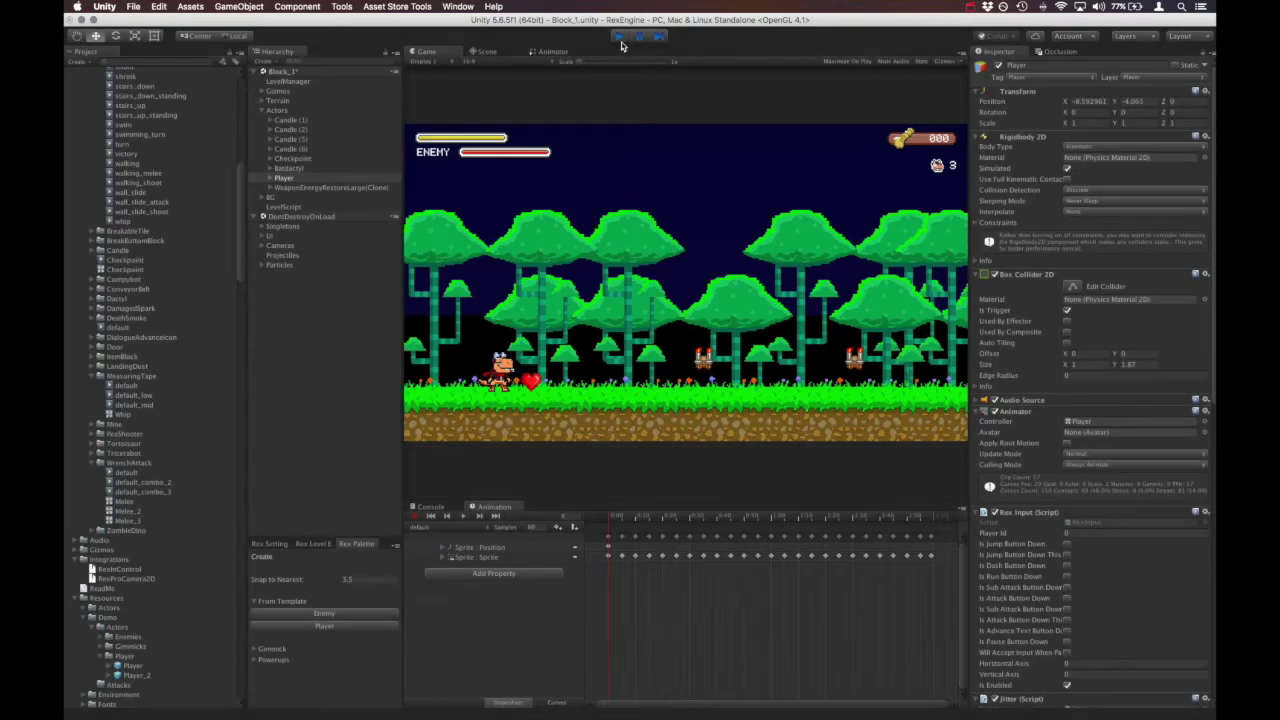
drag(282, 199, 282, 228)
click(264, 218)
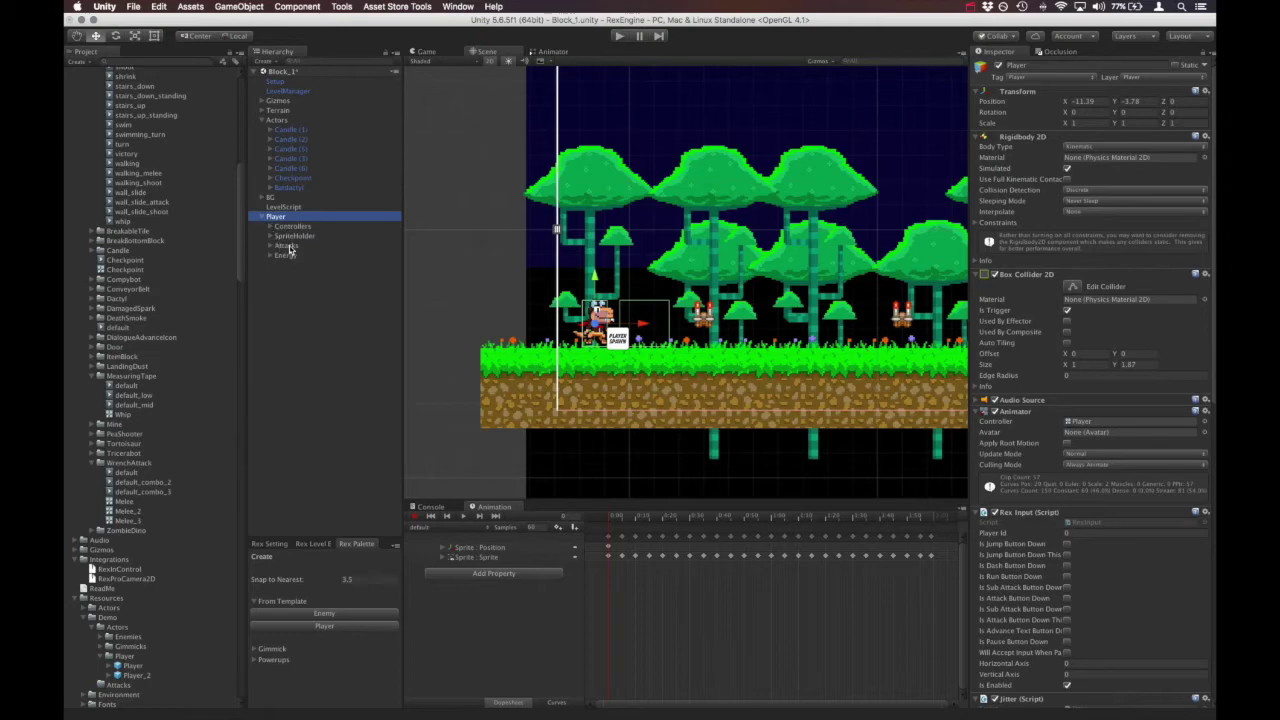
Step: Delete the existing MeleeAttack from the Player's Attacks group
click(289, 247)
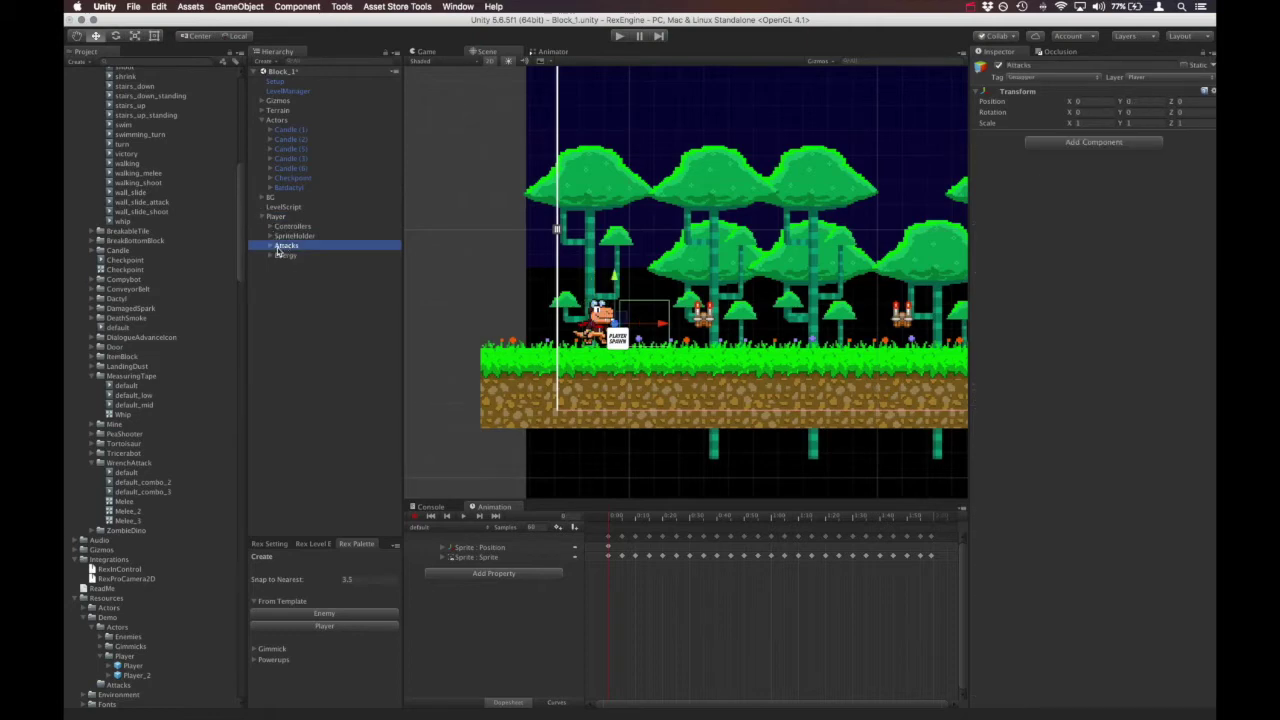
click(270, 247)
click(298, 257)
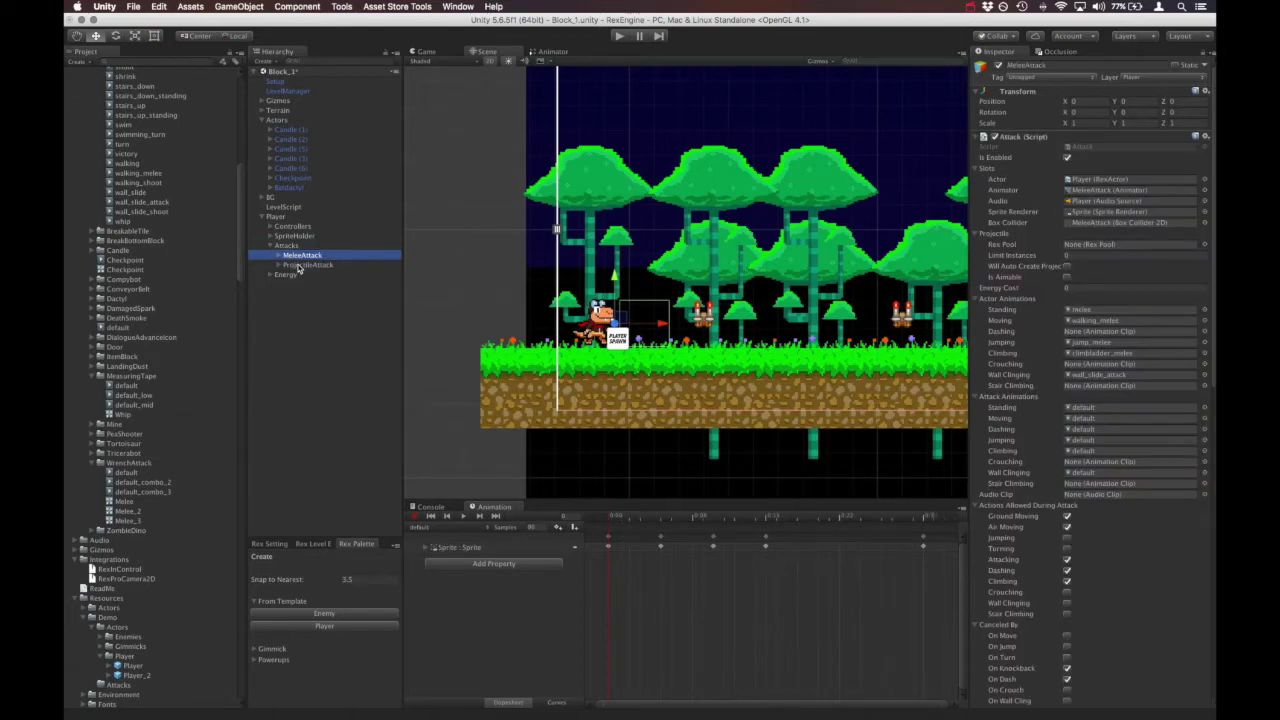
click(298, 266)
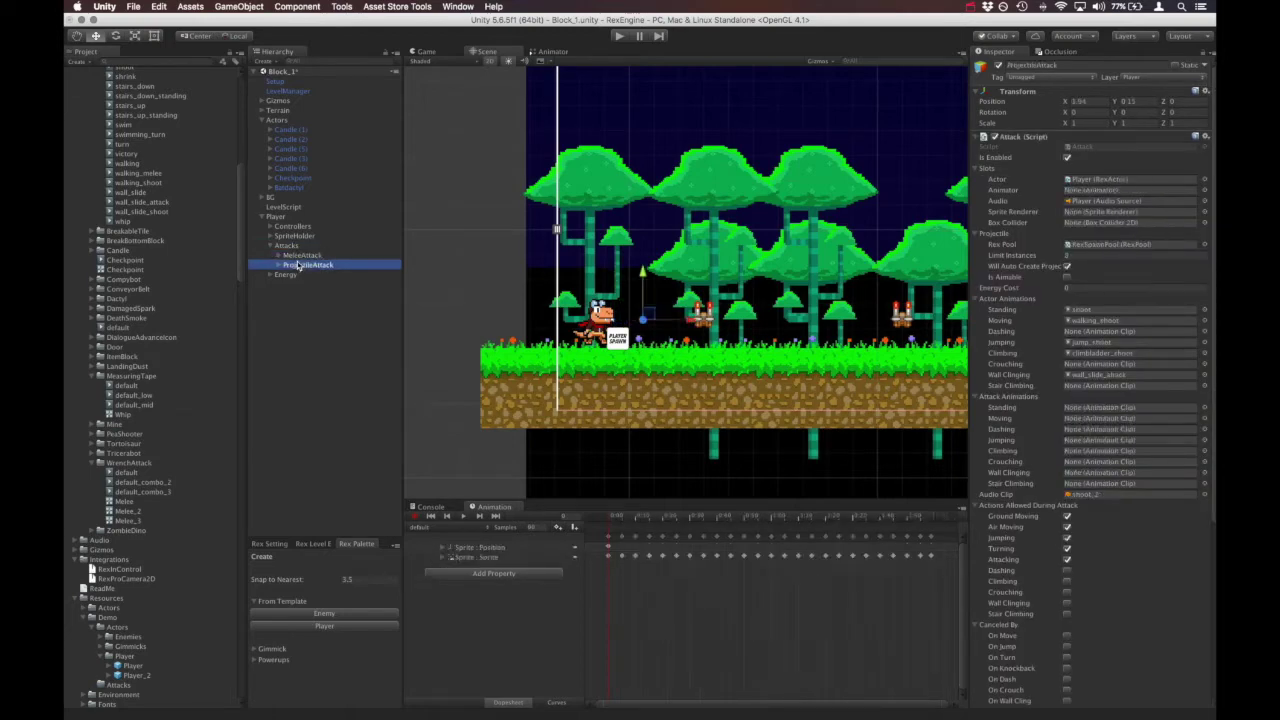
click(298, 257)
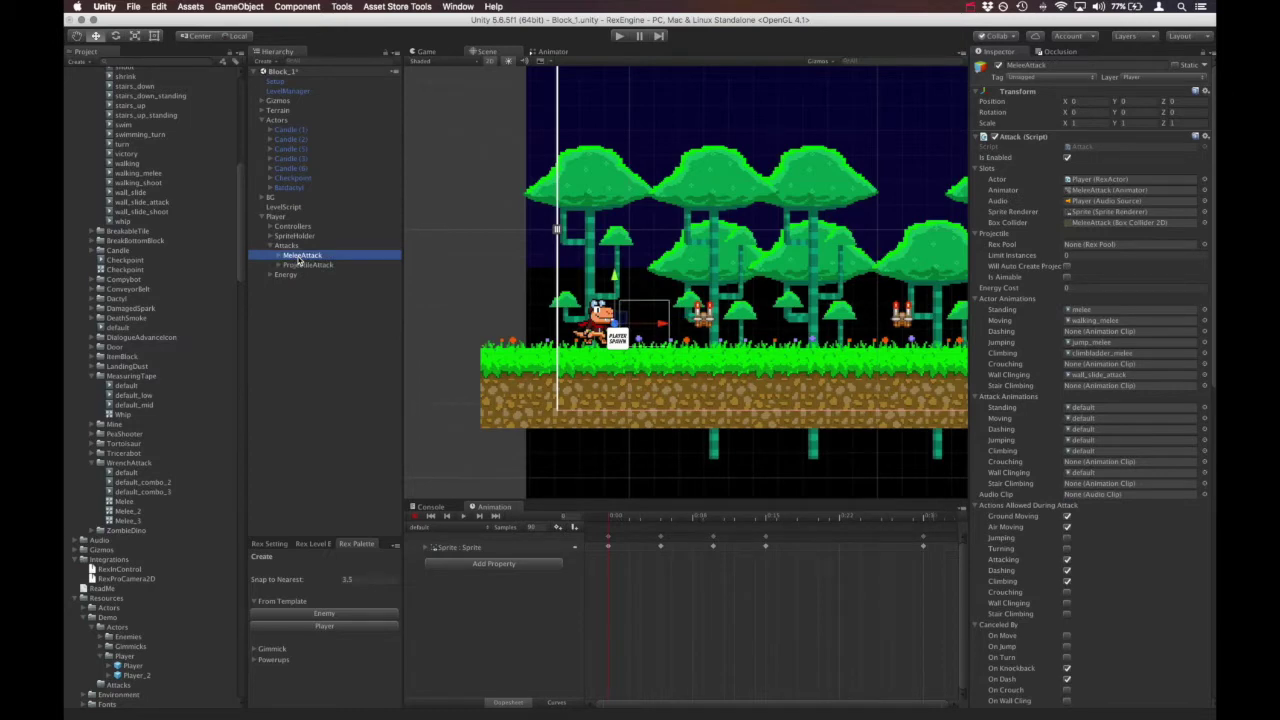
key(super+BackSpace)
Step: Add a new melee attack to Player via Tools > Rex Engine > Add Attack
click(286, 224)
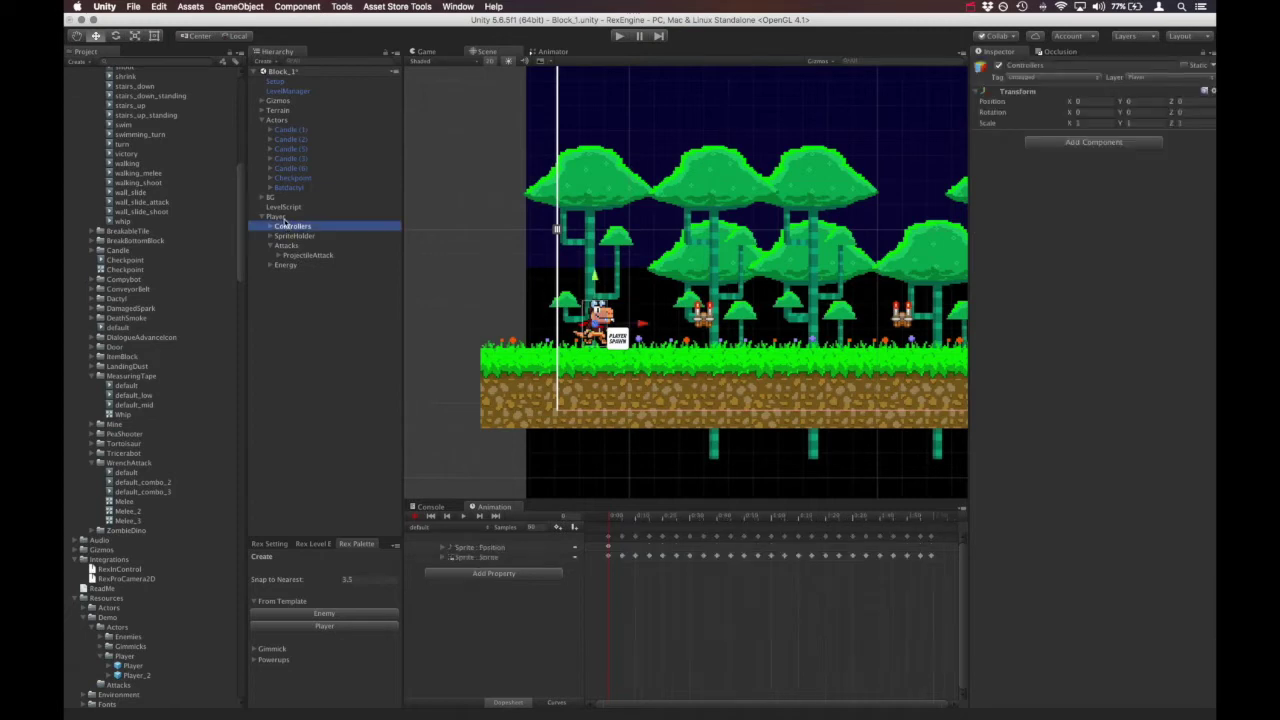
click(277, 216)
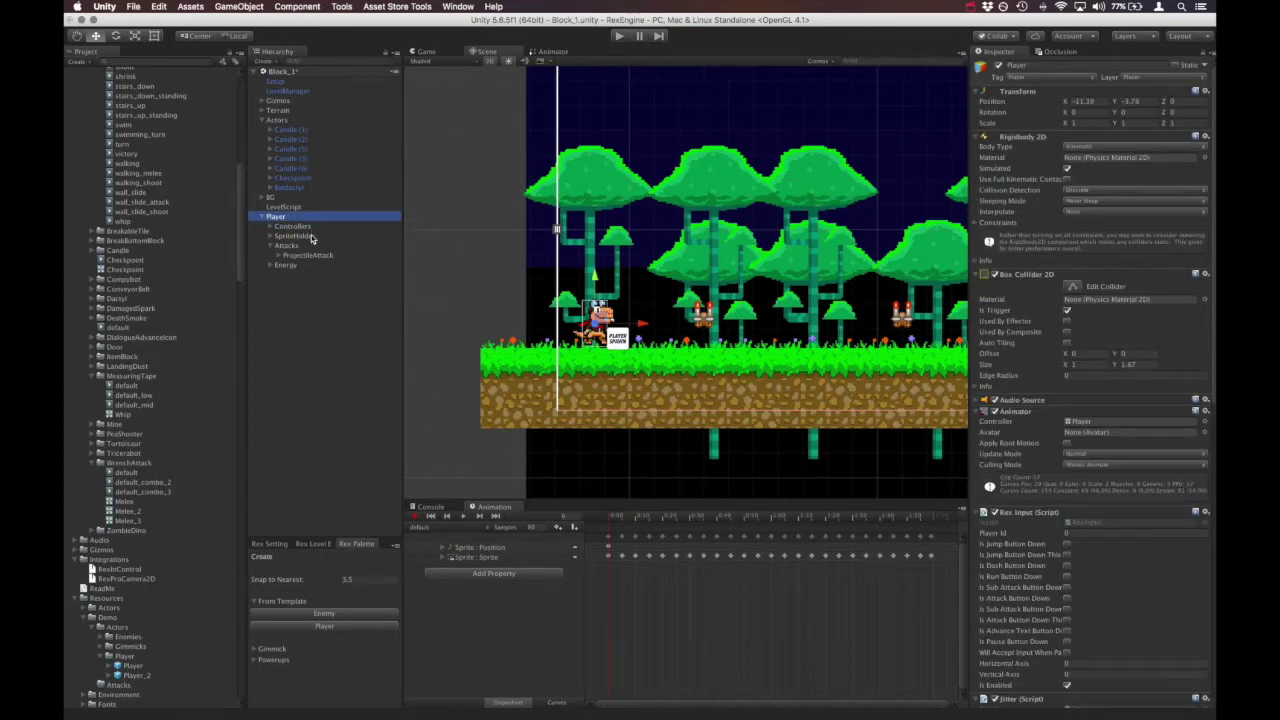
click(341, 6)
mouse_move(352, 21)
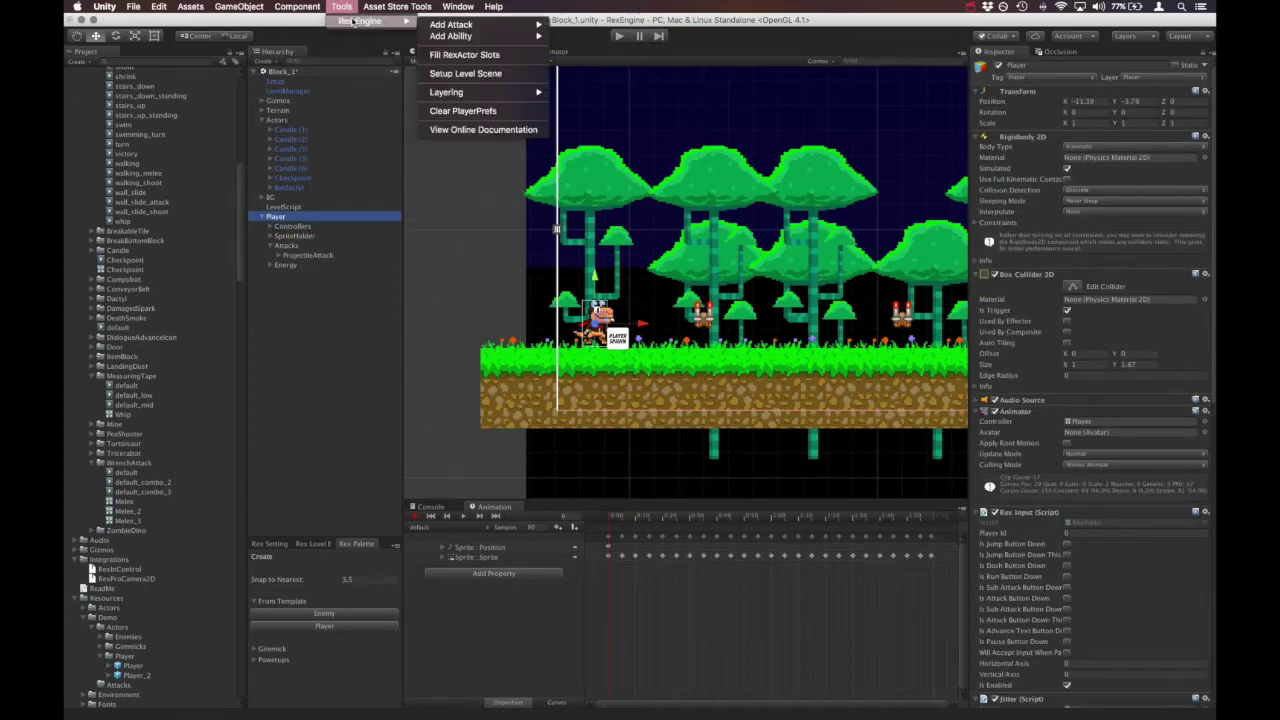
mouse_move(500, 24)
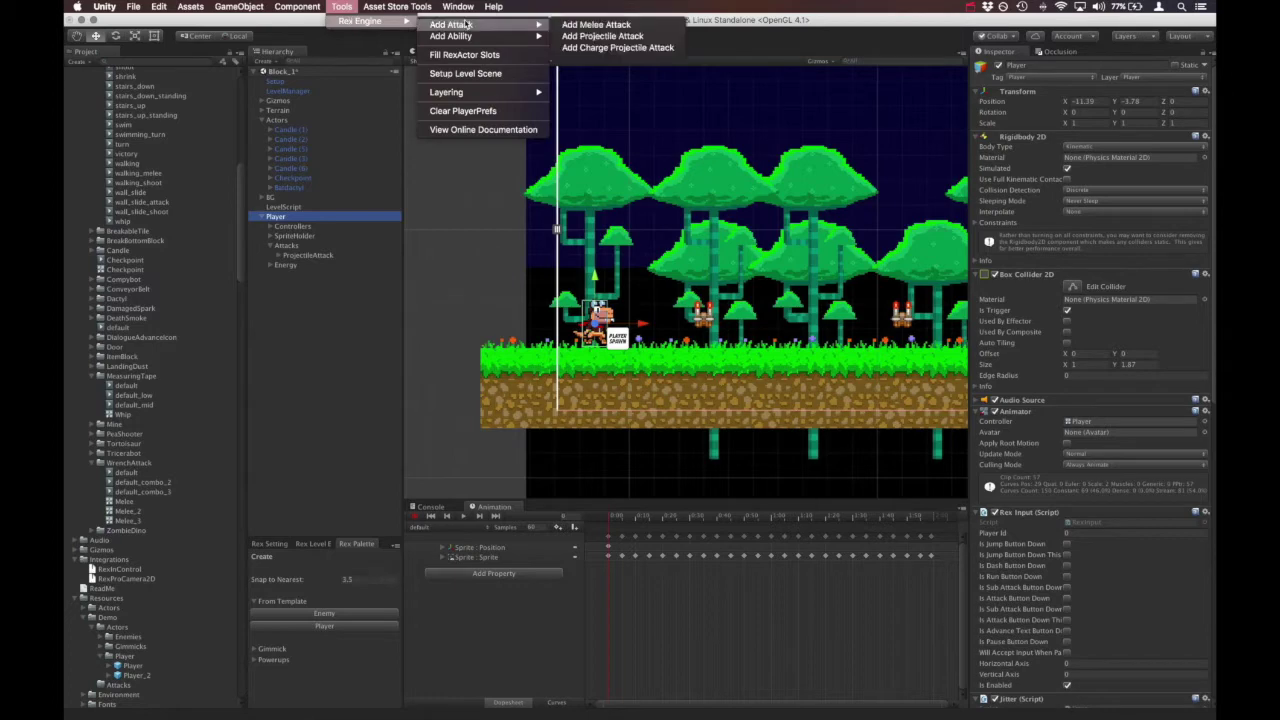
click(585, 25)
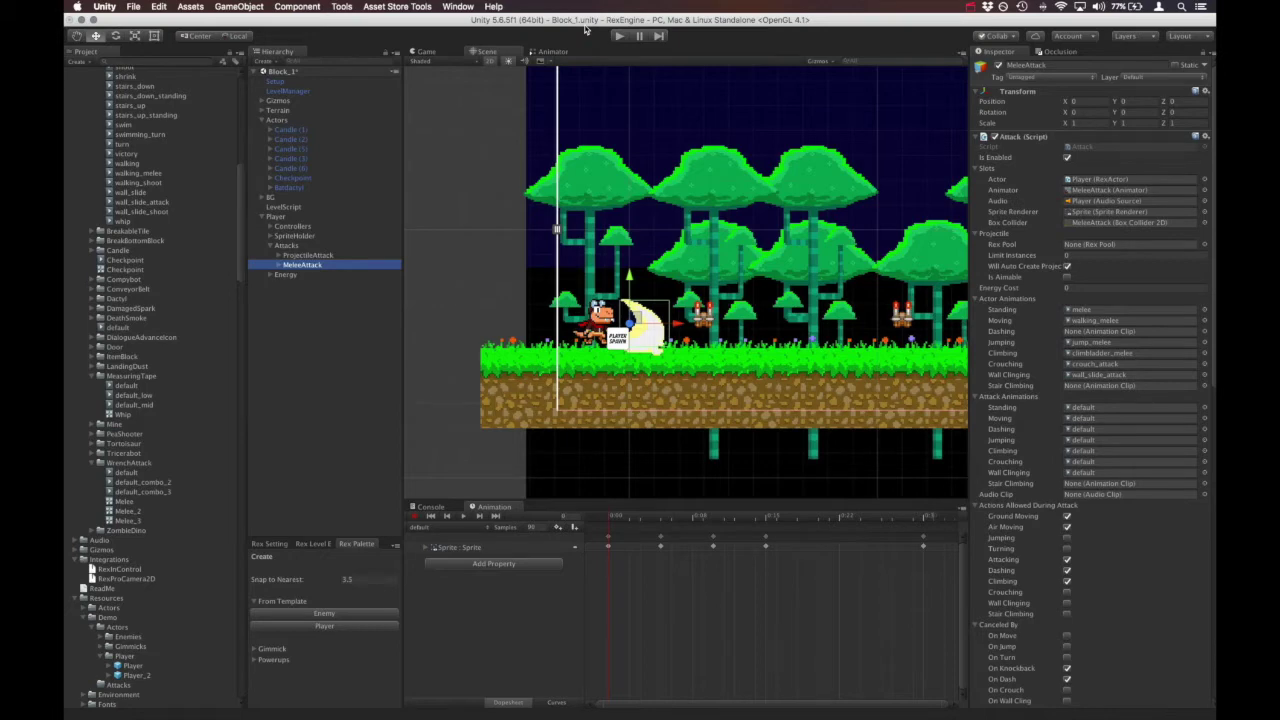
Step: Play-test the new melee attack against the enemy, then stop playing
click(619, 36)
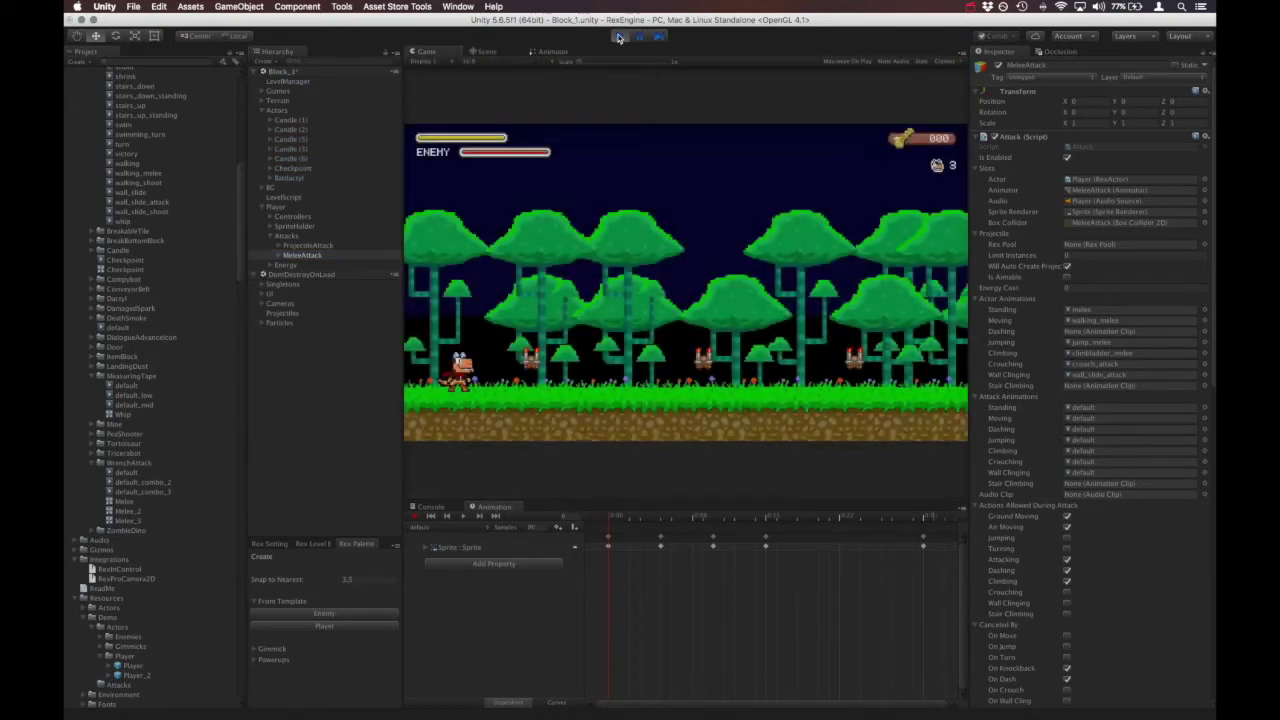
key(x)
key(x)
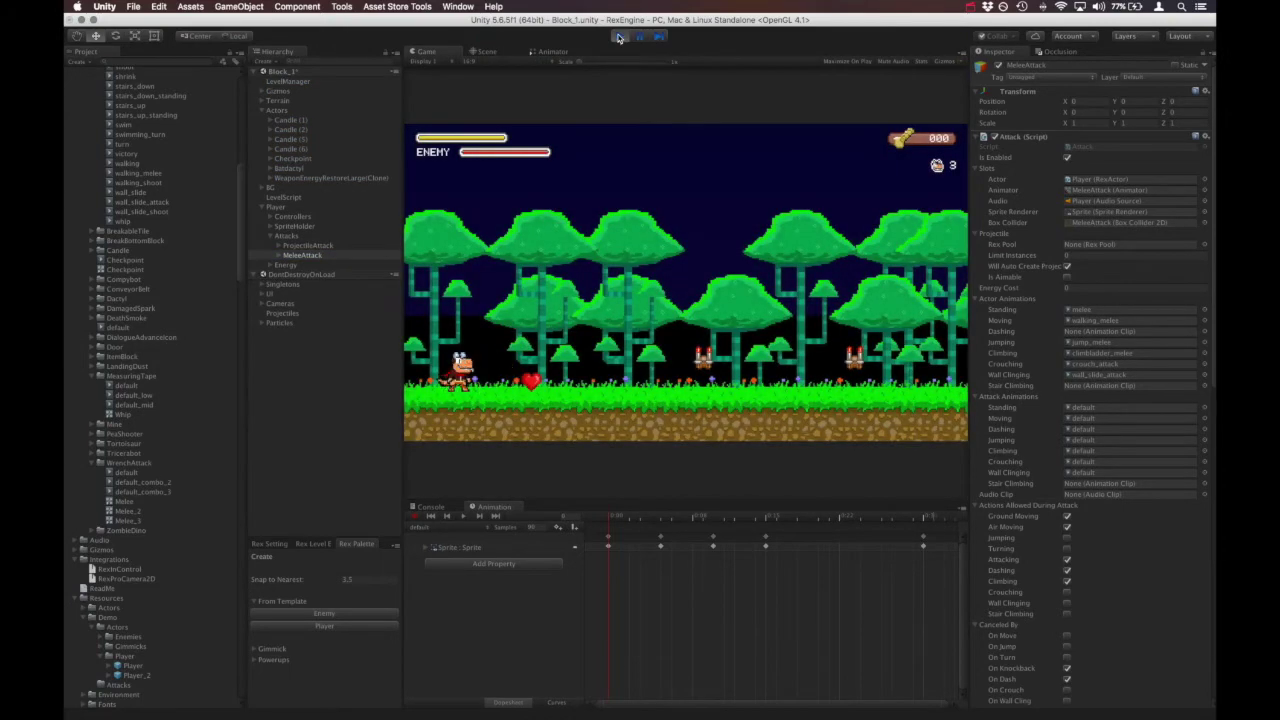
key(x)
click(619, 37)
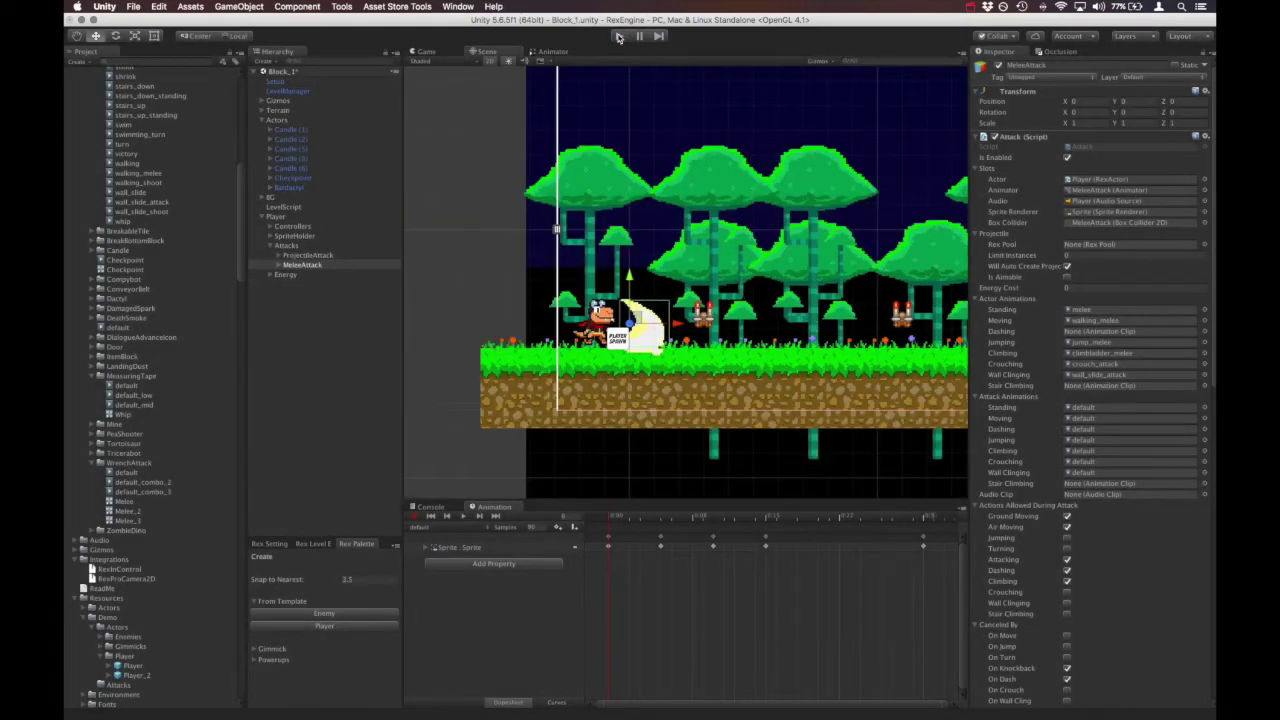
Step: Inspect MeleeAttack's SpriteHolder Sprite, then collapse its Slots and Projectile foldouts
click(283, 265)
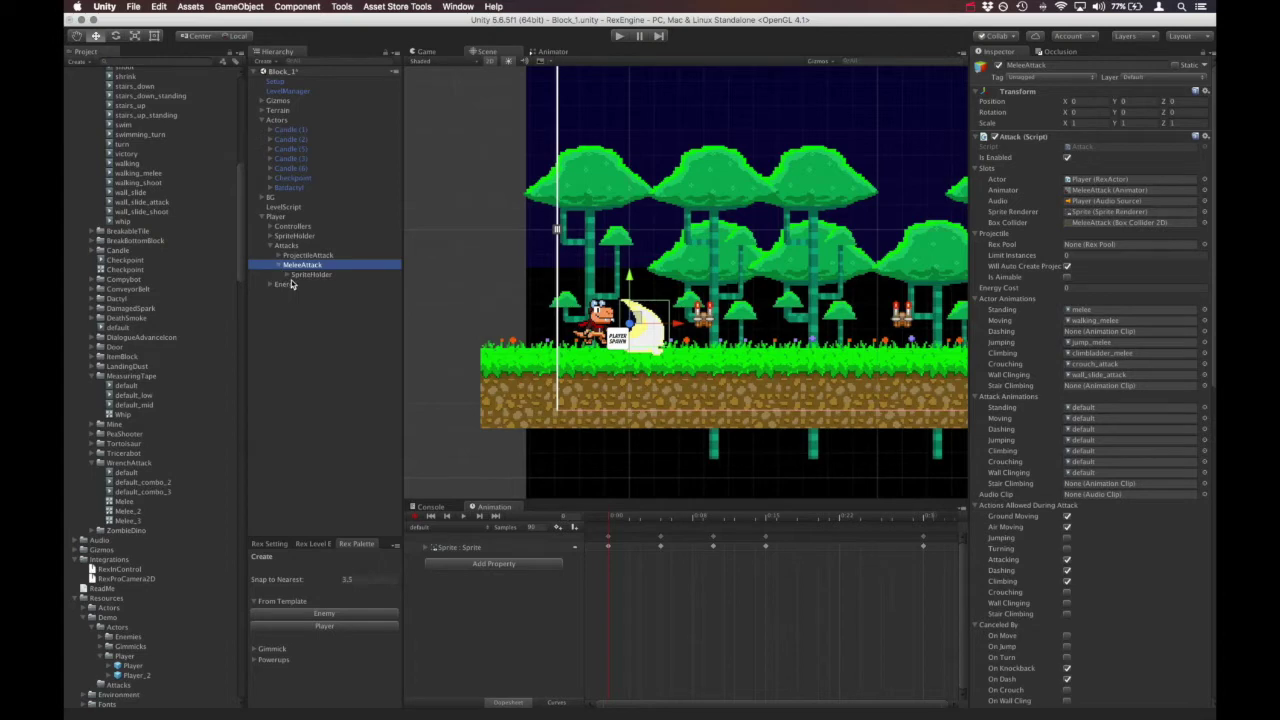
click(287, 274)
click(298, 287)
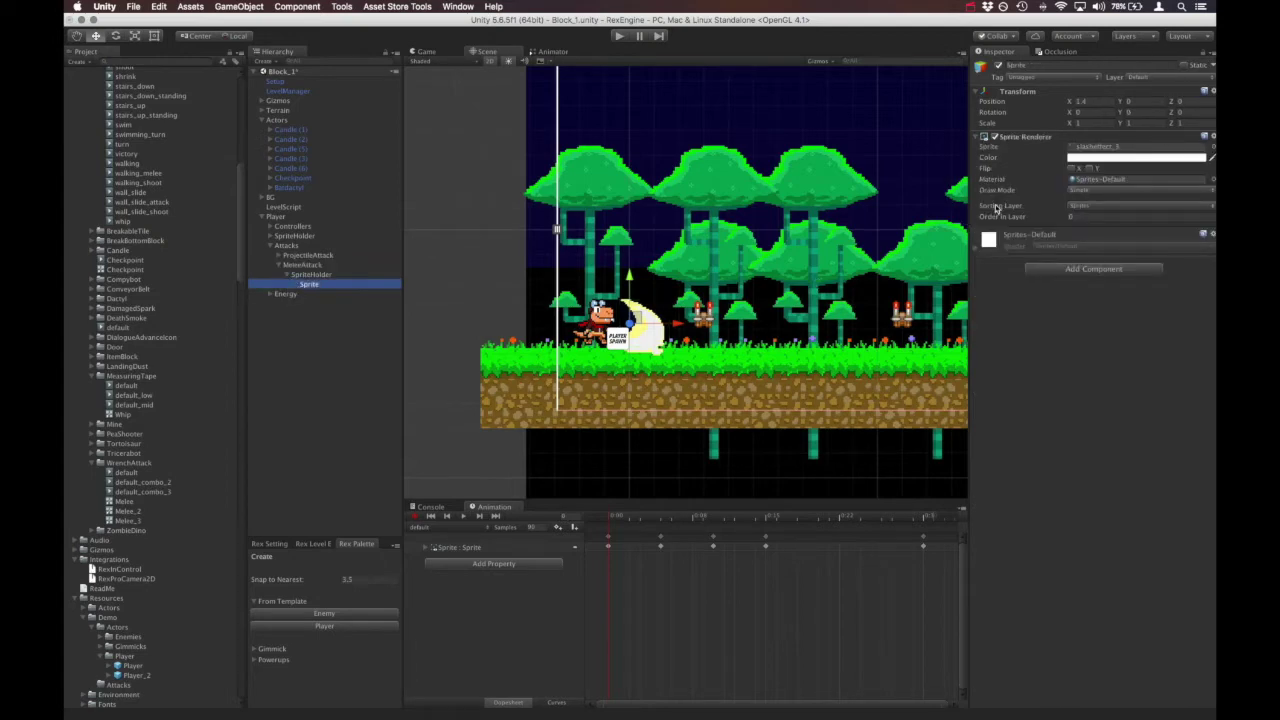
click(300, 265)
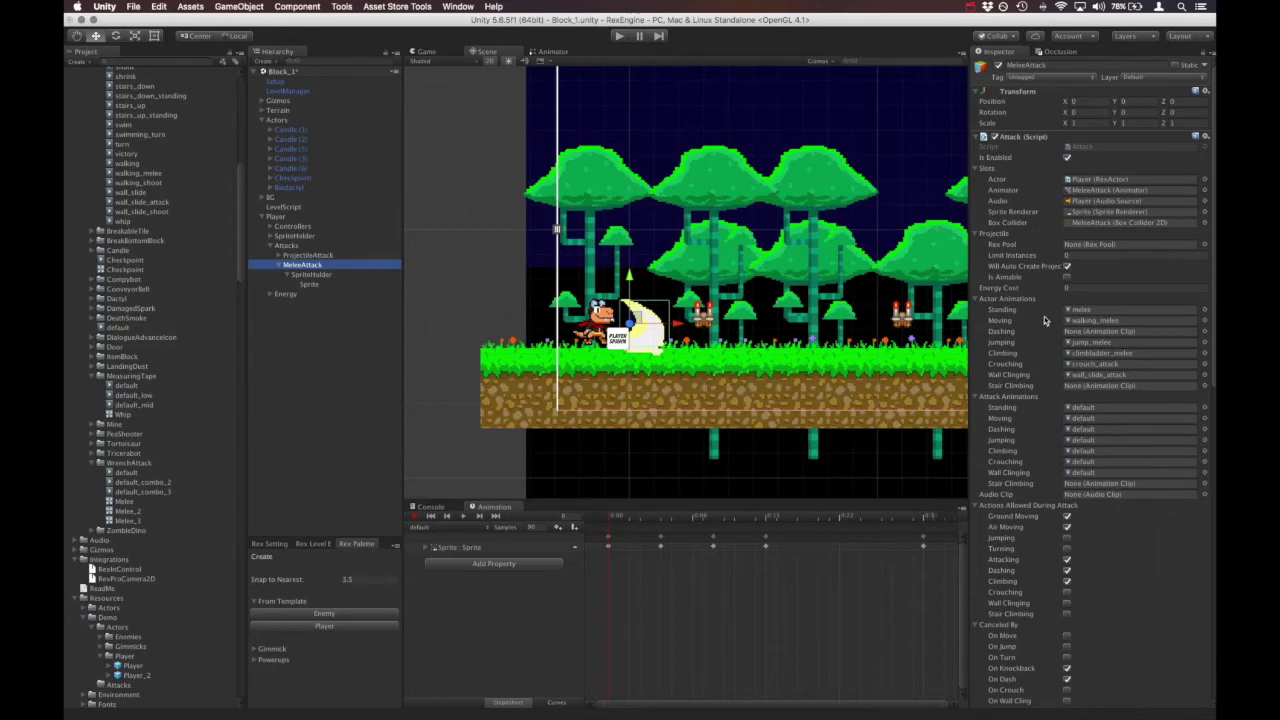
click(977, 170)
click(978, 179)
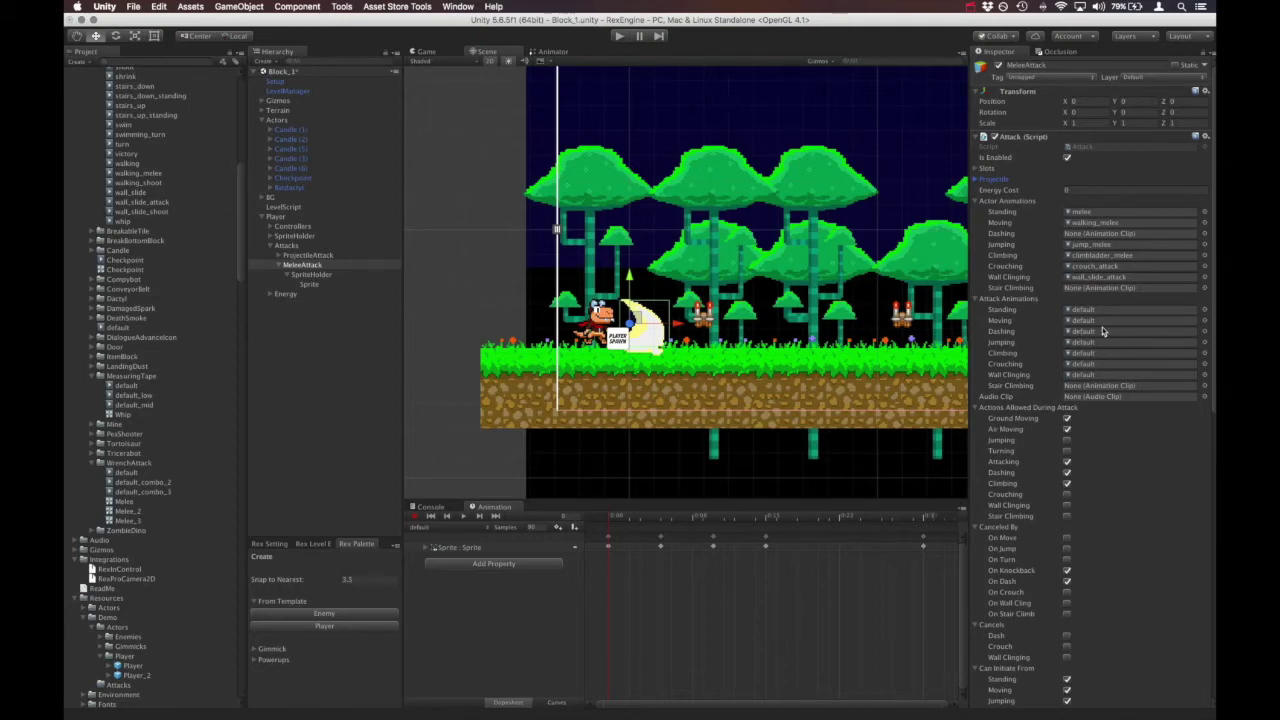
Step: Adjust the attack's Canceled By and Cancels checkboxes, leaving dash cancelling off
scroll(1102, 332, down, 5)
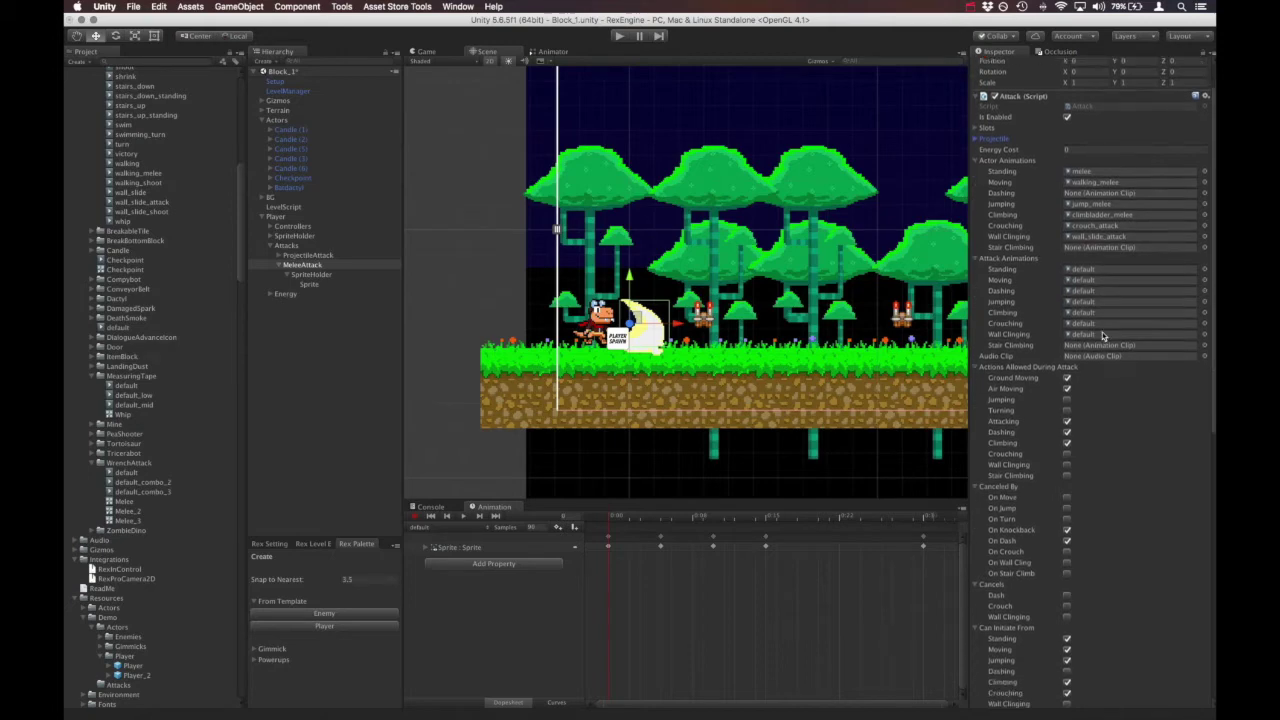
scroll(1102, 333, down, 1)
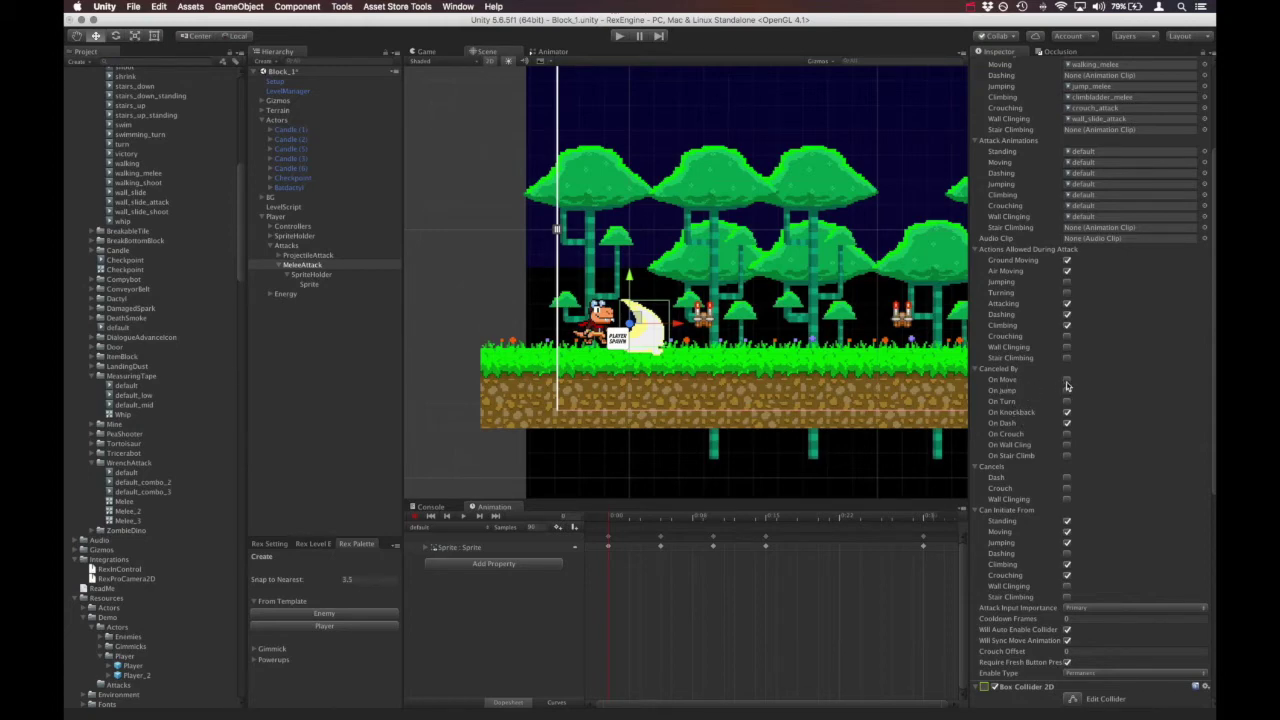
click(1066, 380)
click(1067, 381)
click(1067, 392)
click(1067, 481)
click(1067, 480)
Step: Allow the attack to start from standing, moving and jumping
click(1068, 524)
click(1068, 523)
click(1068, 533)
click(1067, 542)
scroll(1064, 542, down, 1)
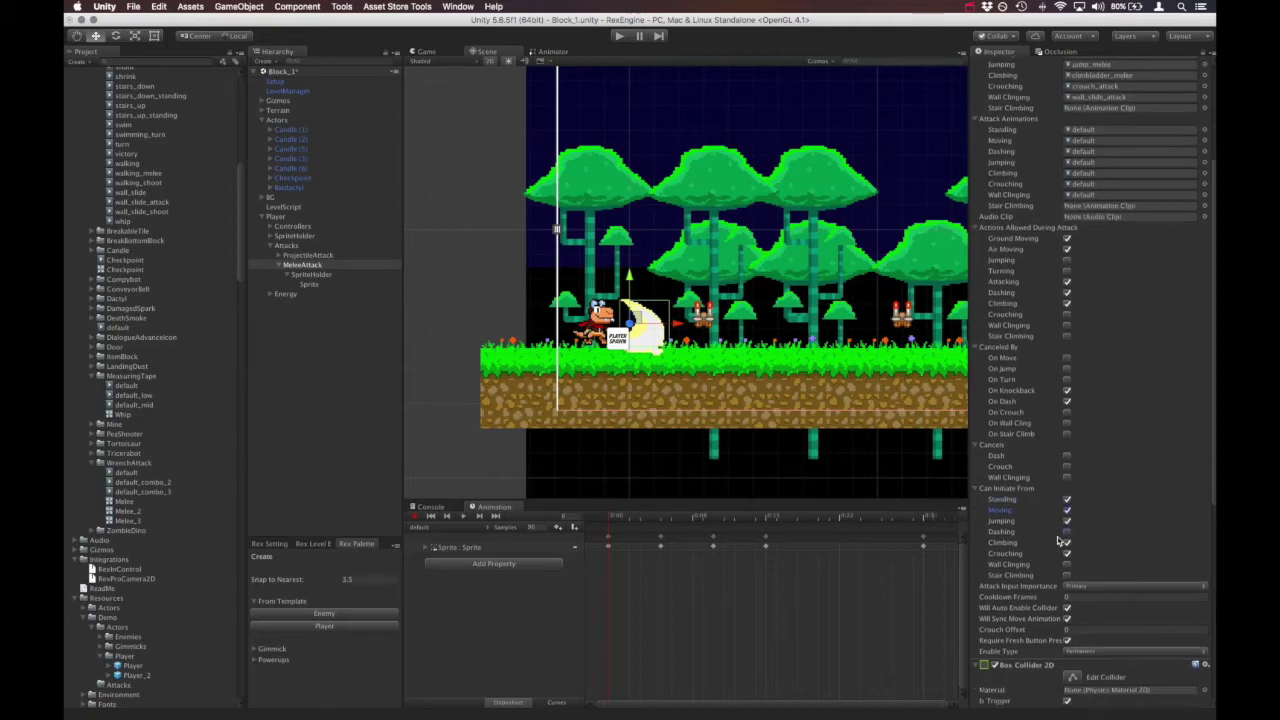
Step: Keep Attack Input Importance at Primary and set Cooldown Frames to 60
click(1089, 587)
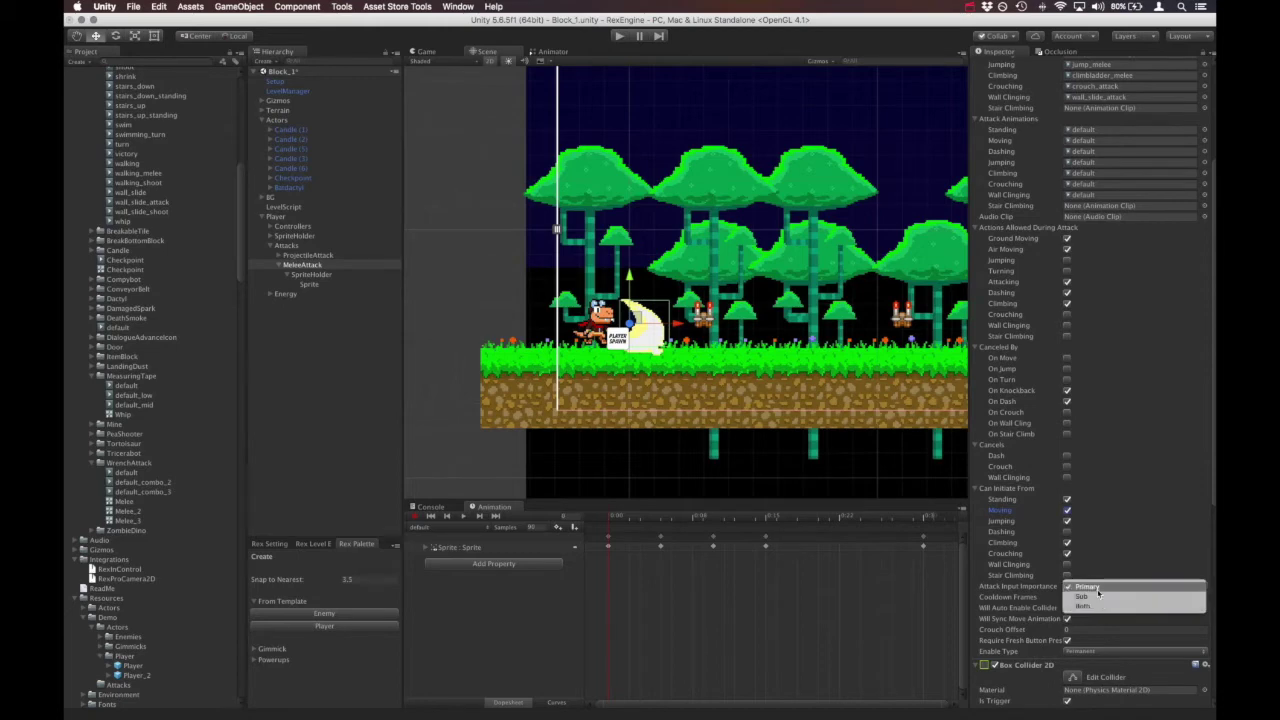
click(1088, 587)
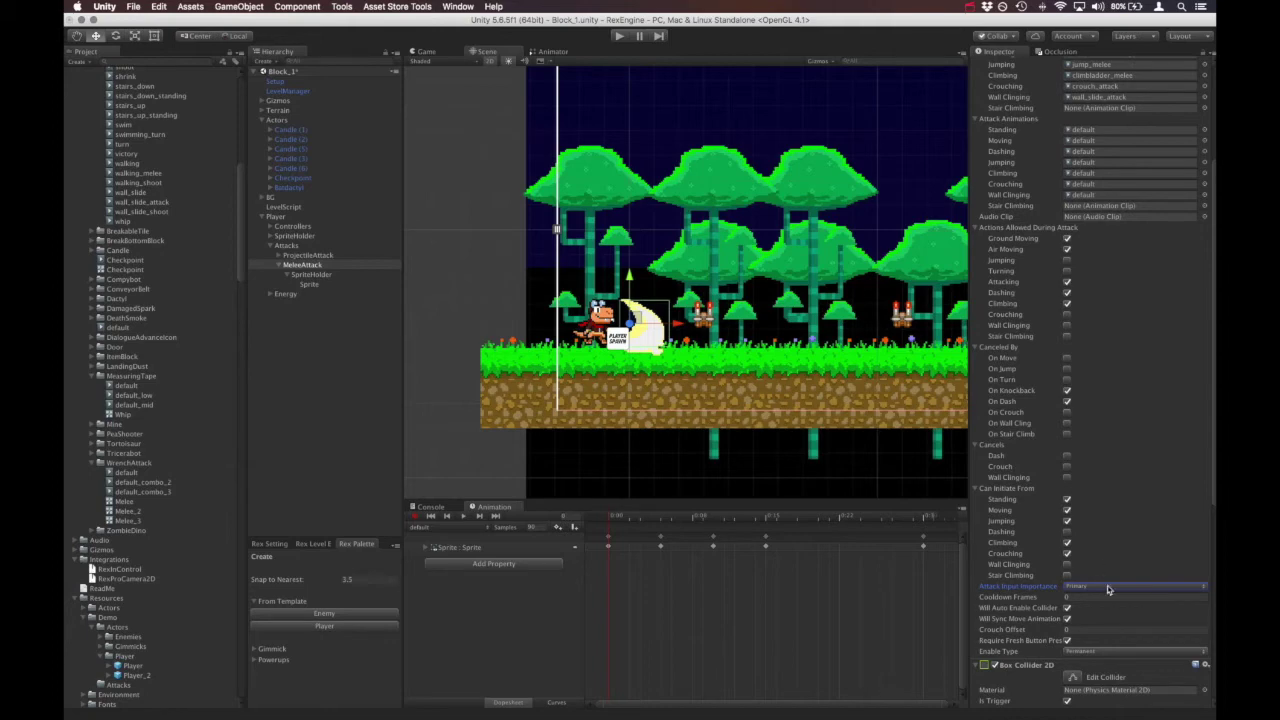
click(1108, 588)
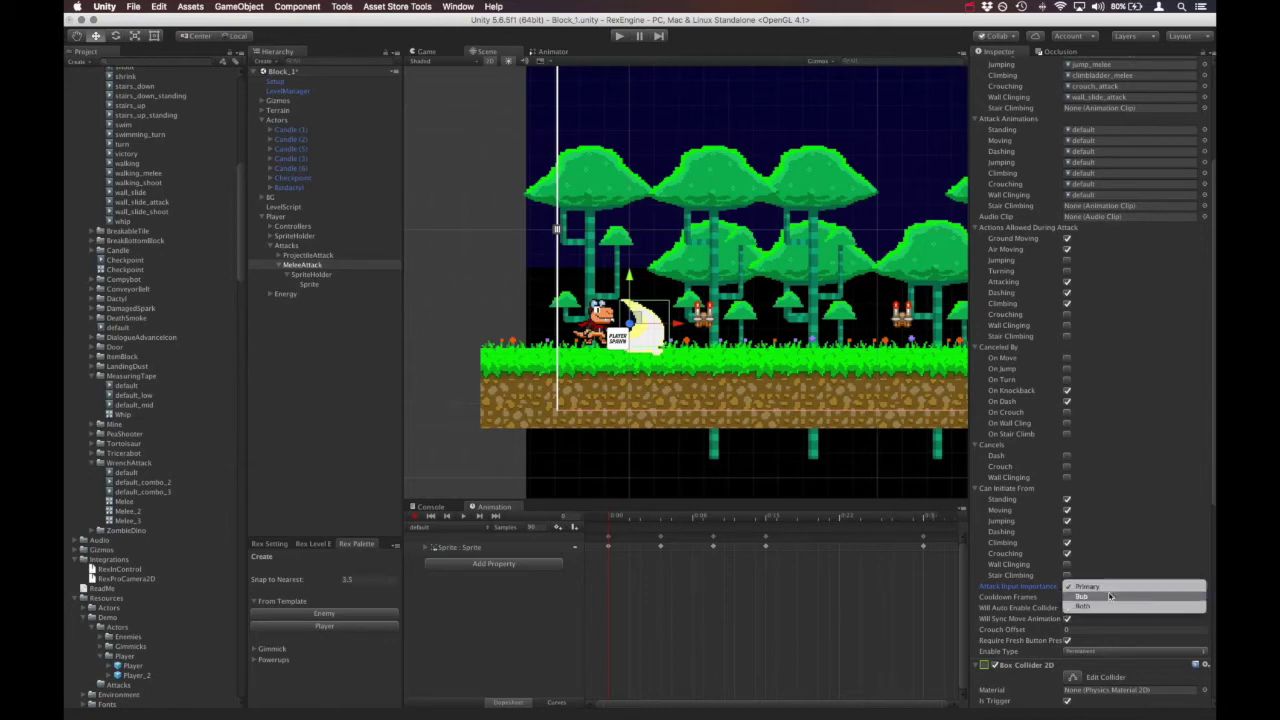
click(1110, 582)
click(1110, 586)
click(1104, 588)
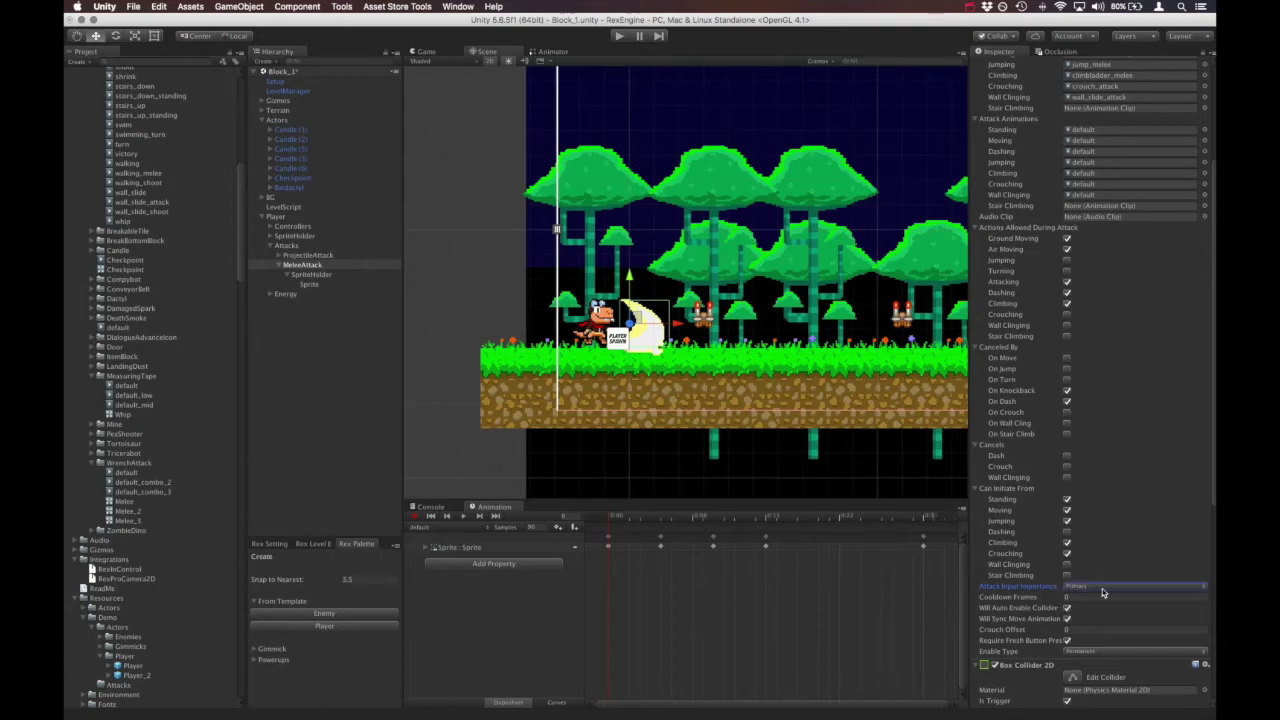
click(1100, 596)
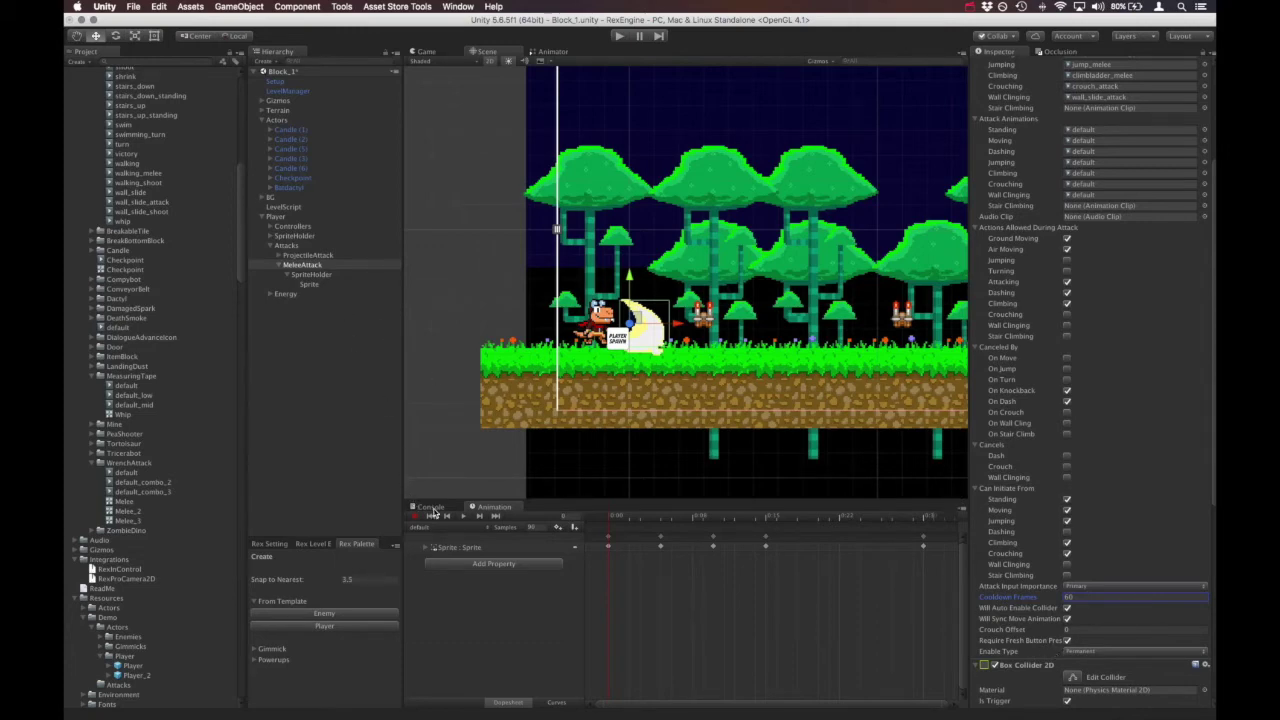
Step: Set Contact Damage to 10 for enemies only, then select MeleeAttack's Sprite child
scroll(1129, 514, down, 1)
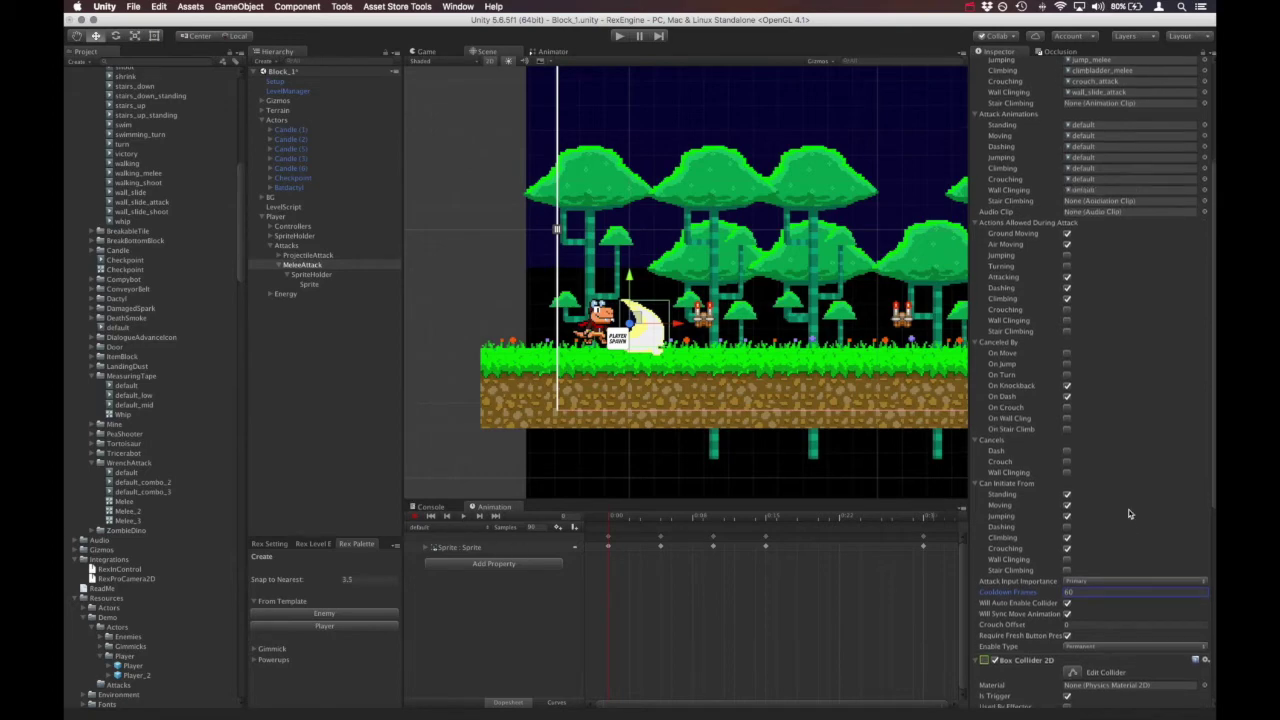
scroll(1129, 514, down, 9)
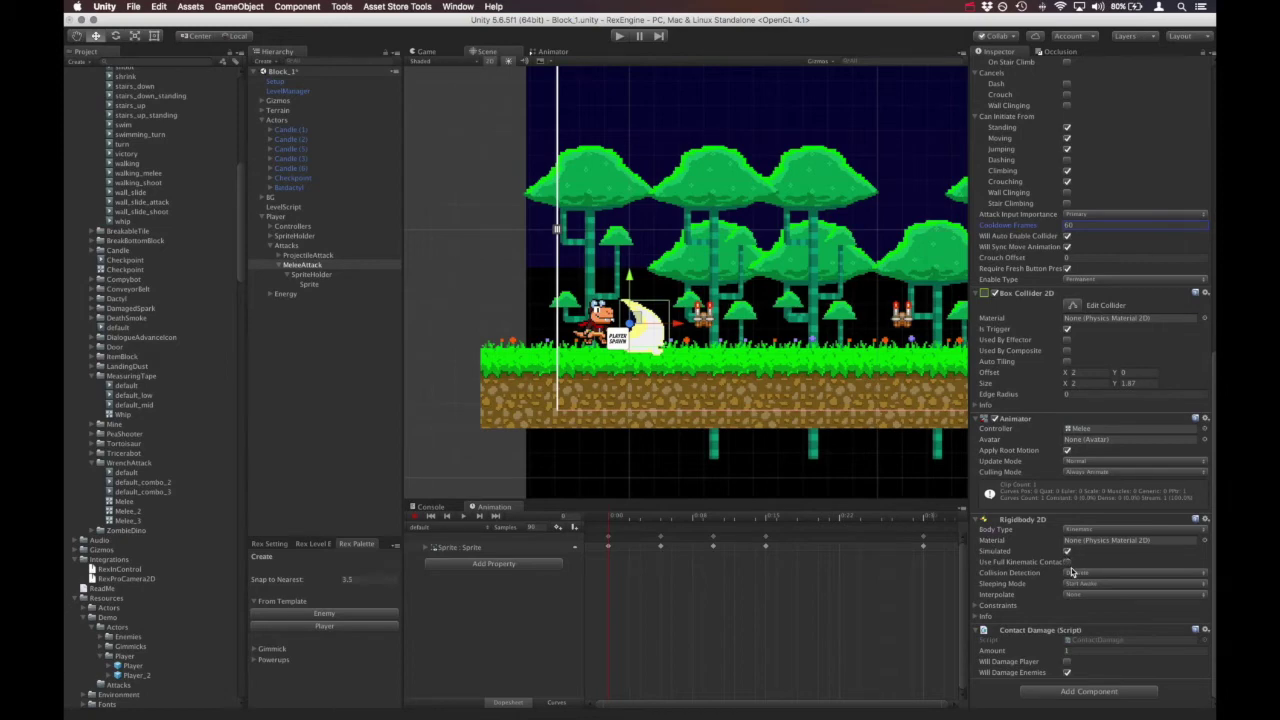
click(1102, 651)
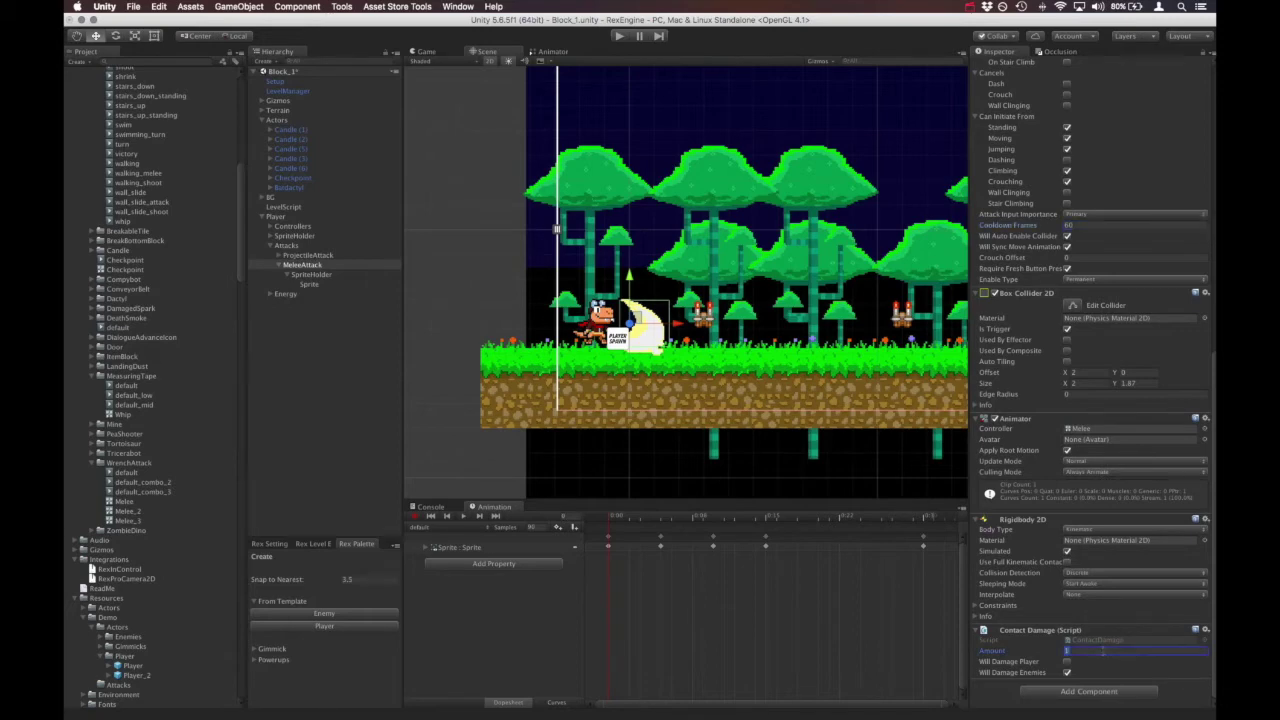
text(10)
click(1067, 663)
click(1067, 662)
click(1067, 672)
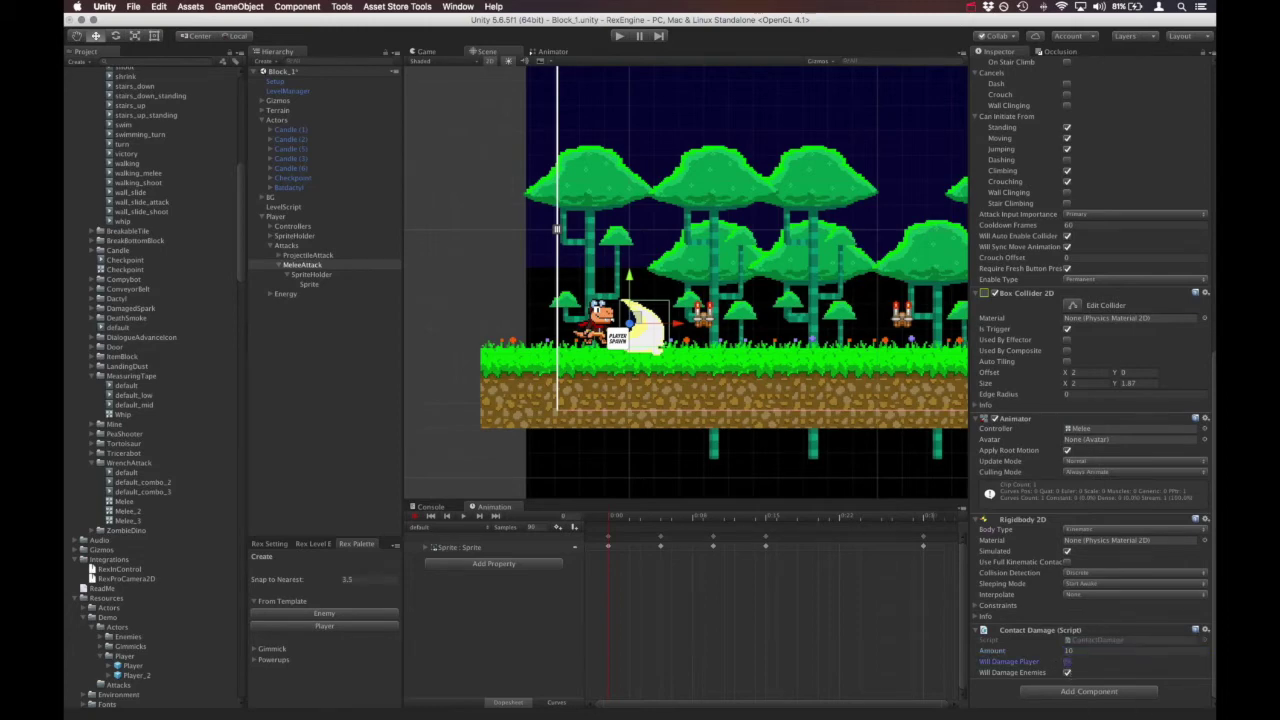
click(307, 266)
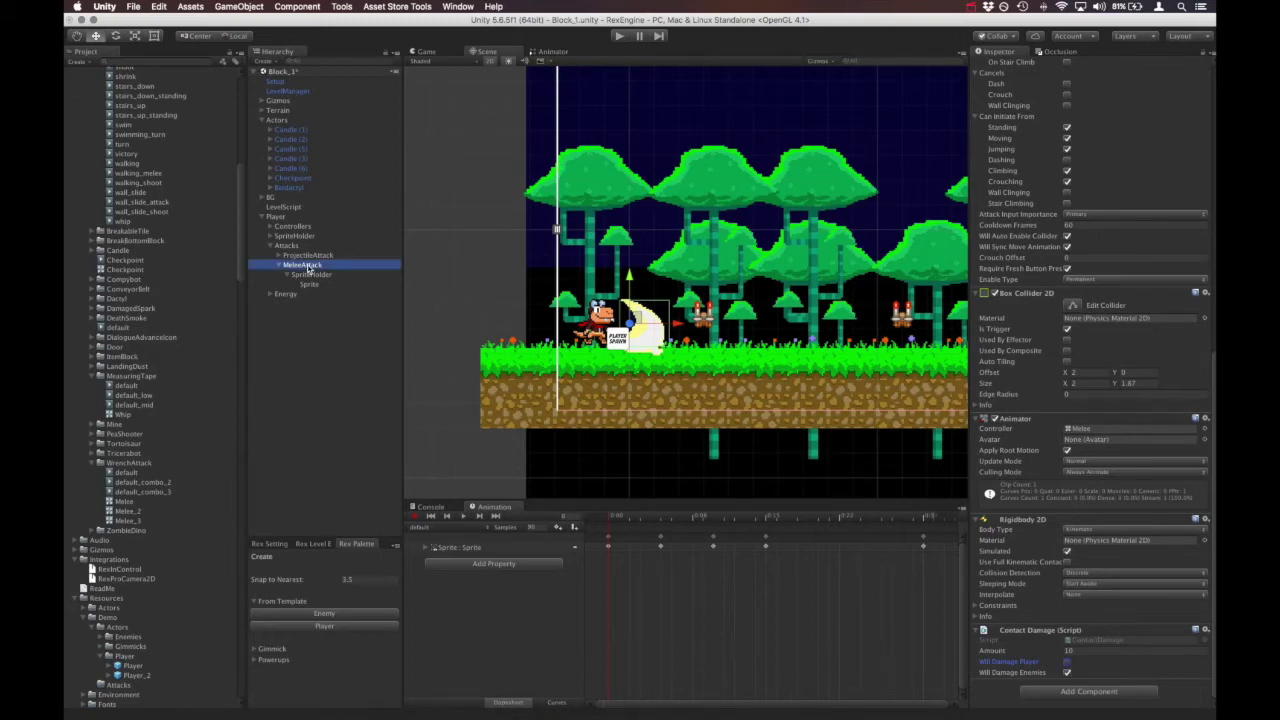
click(309, 284)
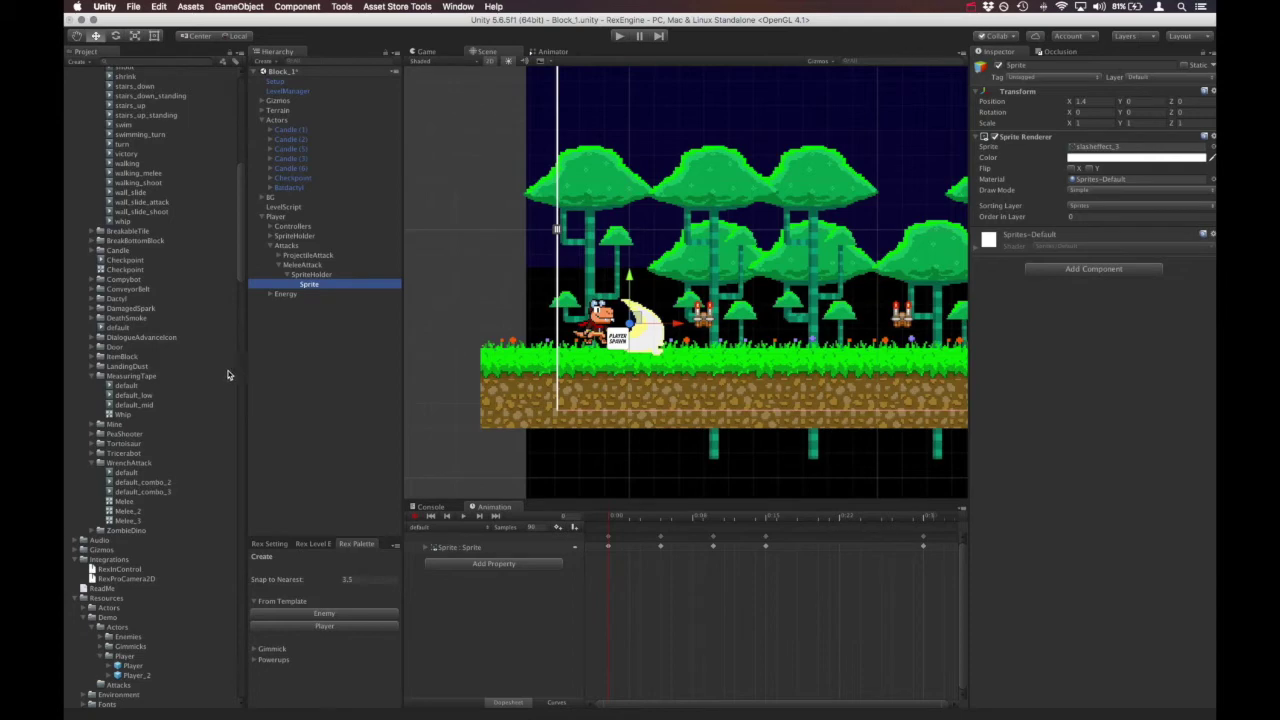
Step: Assign whip_attack_4 as the Sprite Renderer's sprite, then reselect MeleeAttack
scroll(209, 512, down, 15)
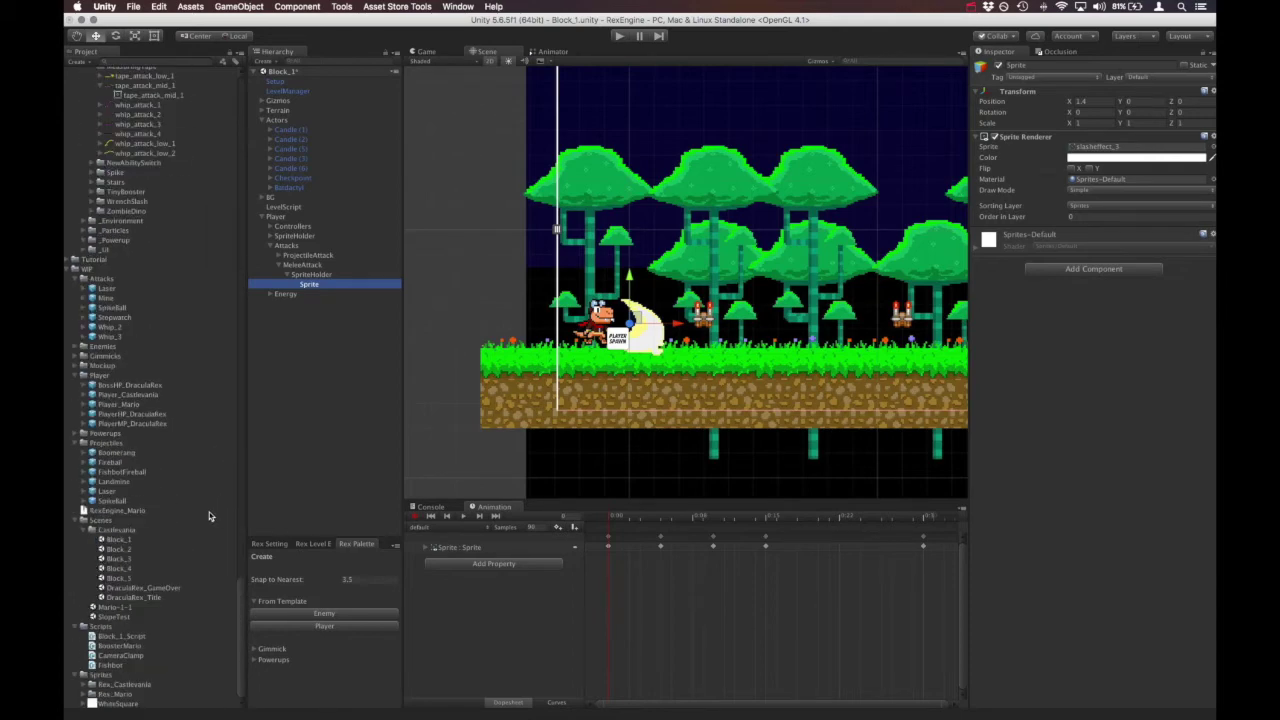
scroll(127, 238, up, 6)
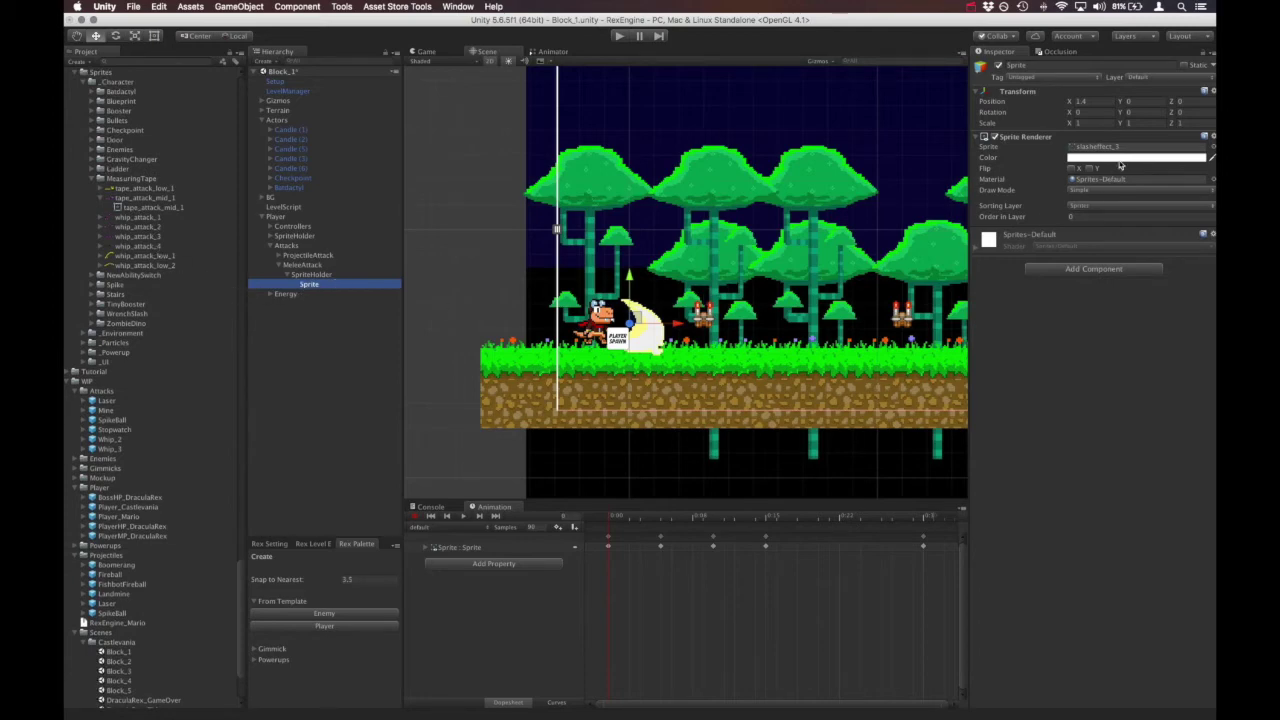
drag(143, 249, 1107, 150)
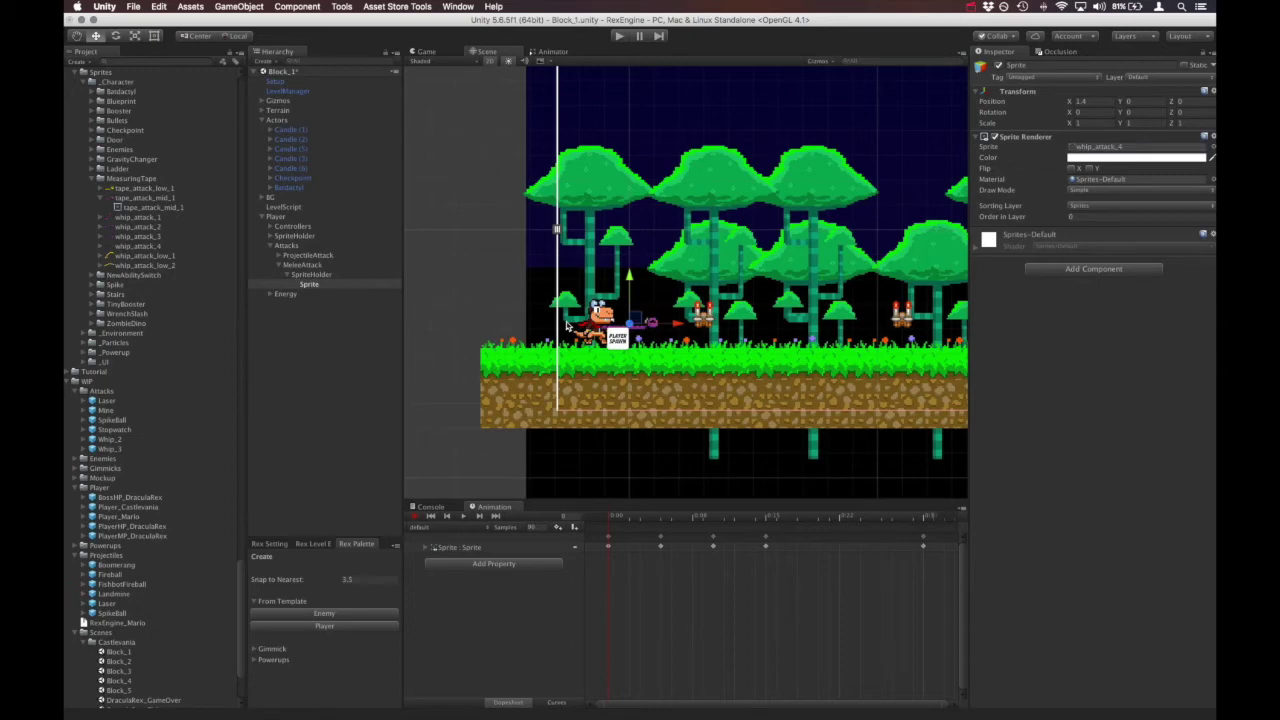
scroll(612, 328, up, 3)
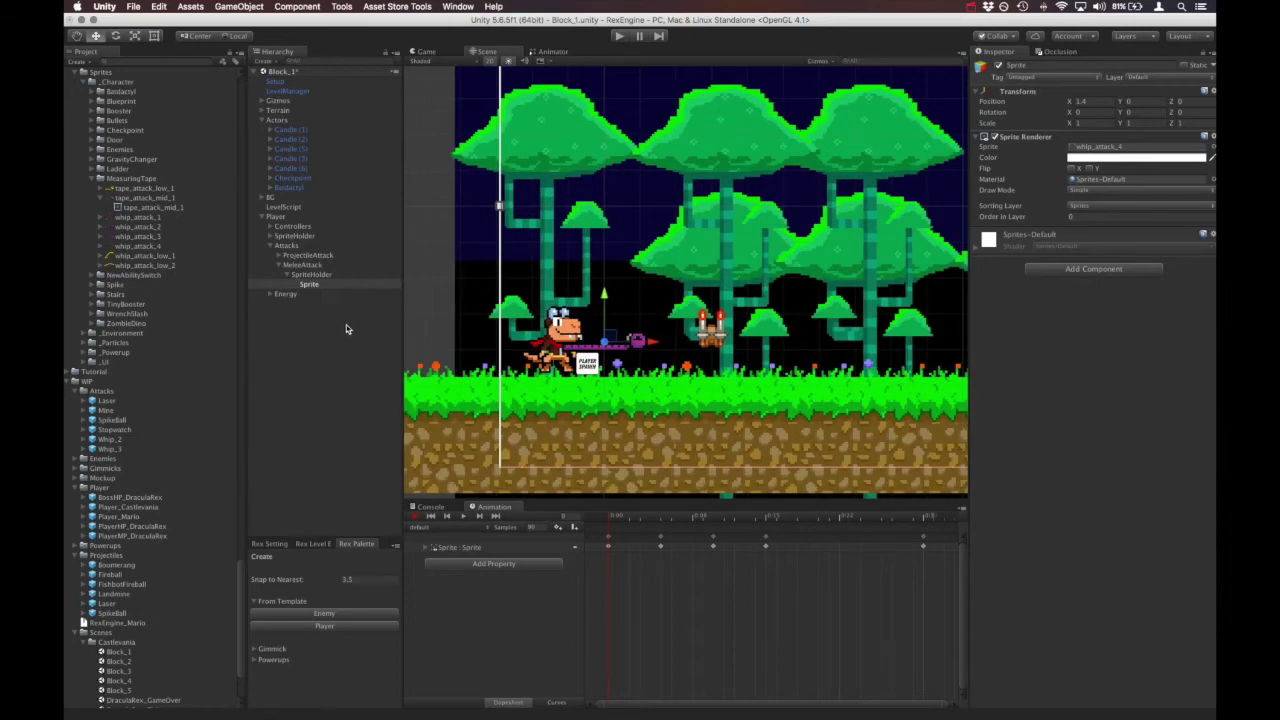
click(314, 265)
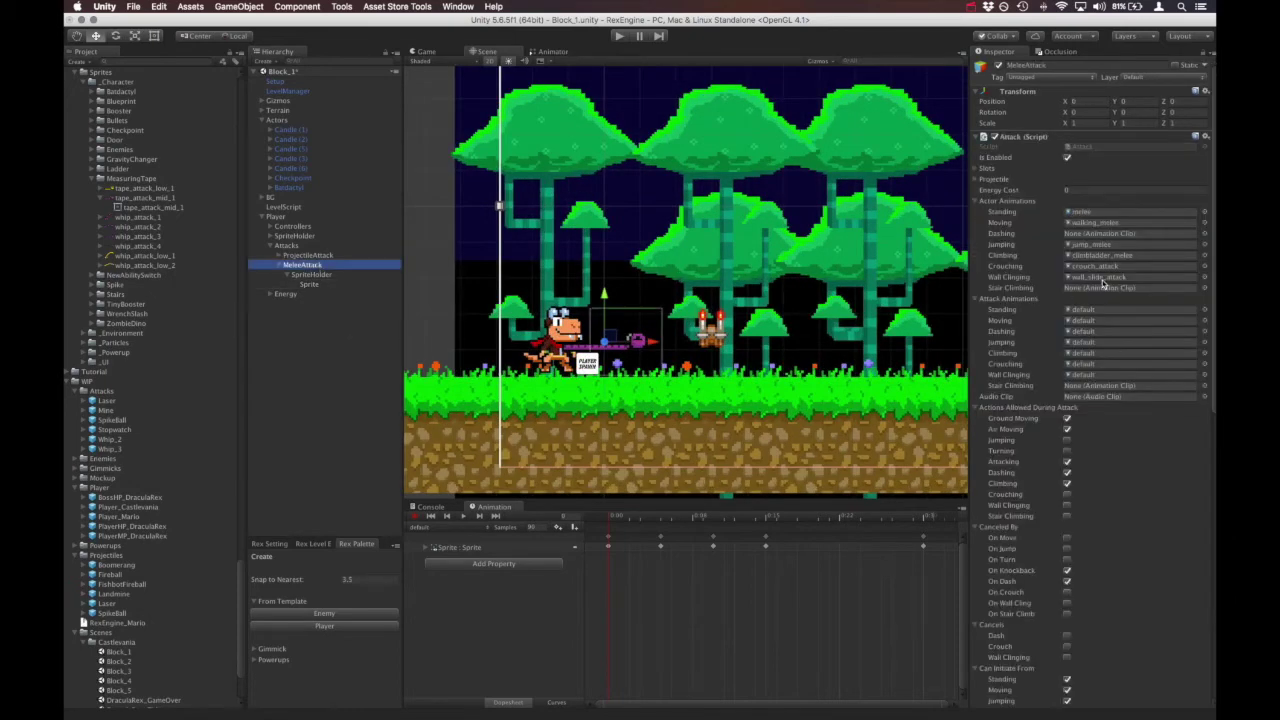
Step: Set the MeleeAttack Animator's Controller field to the Whip controller
scroll(1108, 400, down, 10)
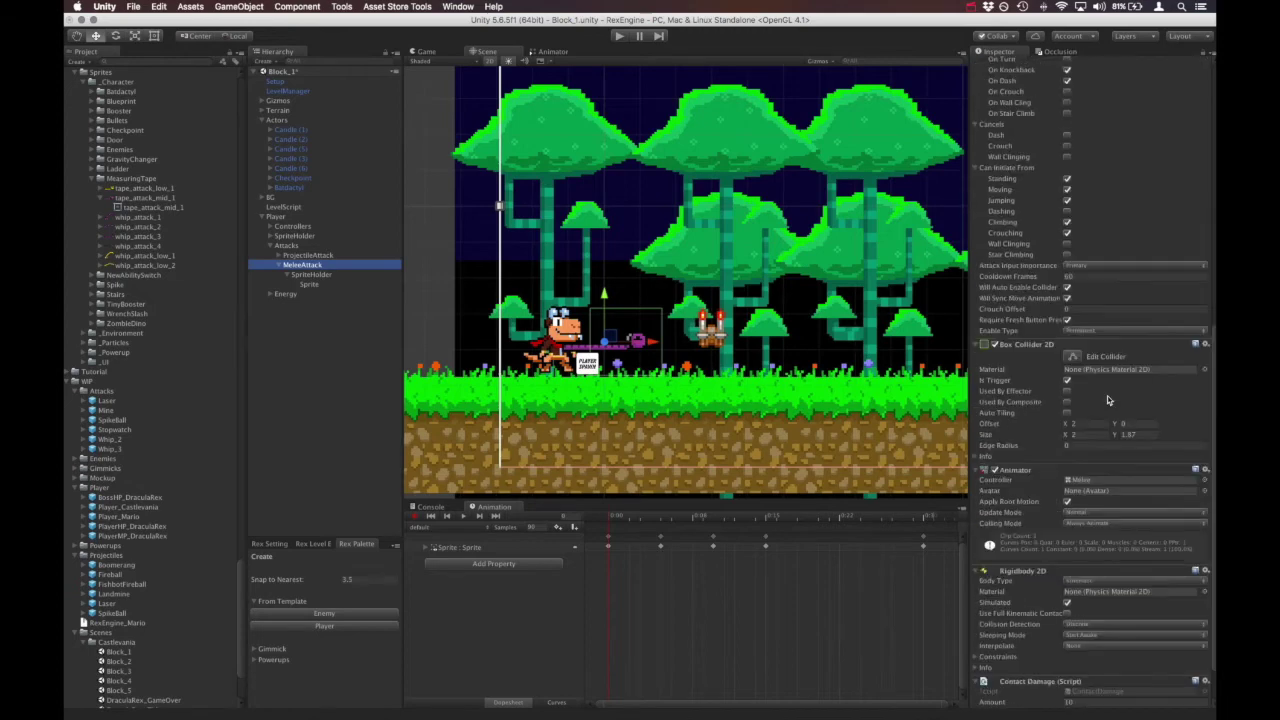
scroll(1108, 400, down, 1)
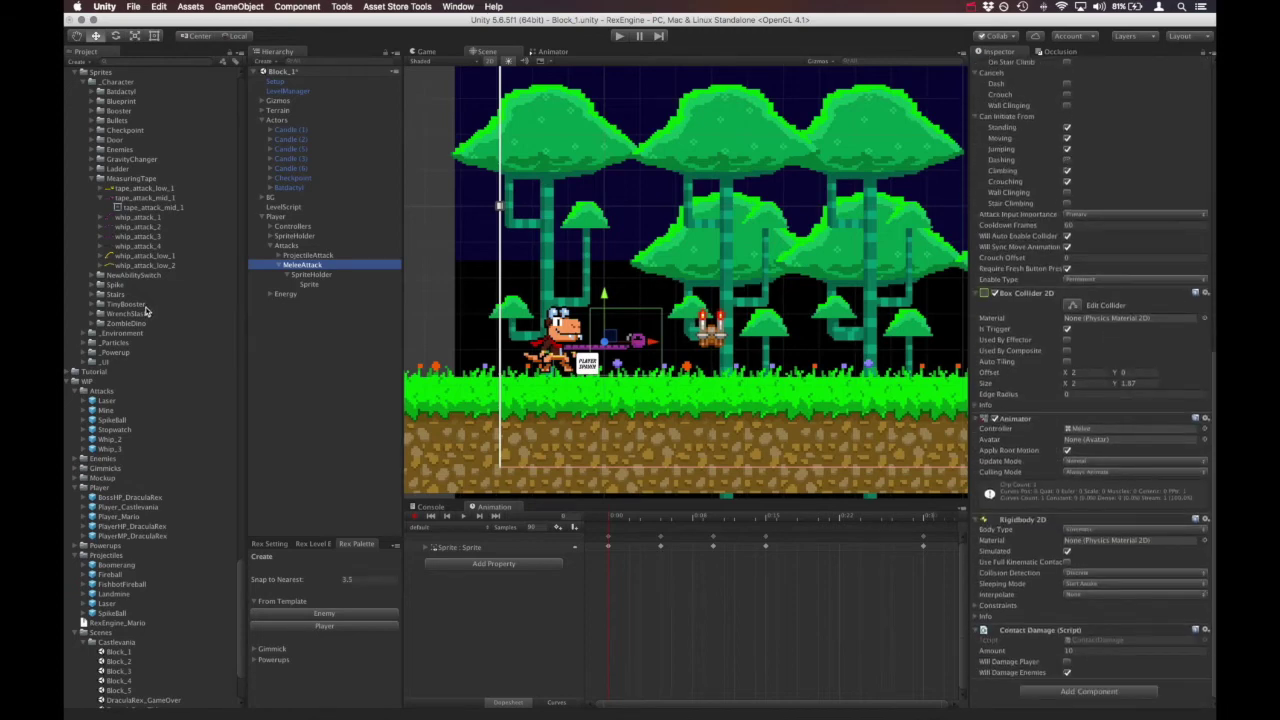
scroll(146, 330, up, 15)
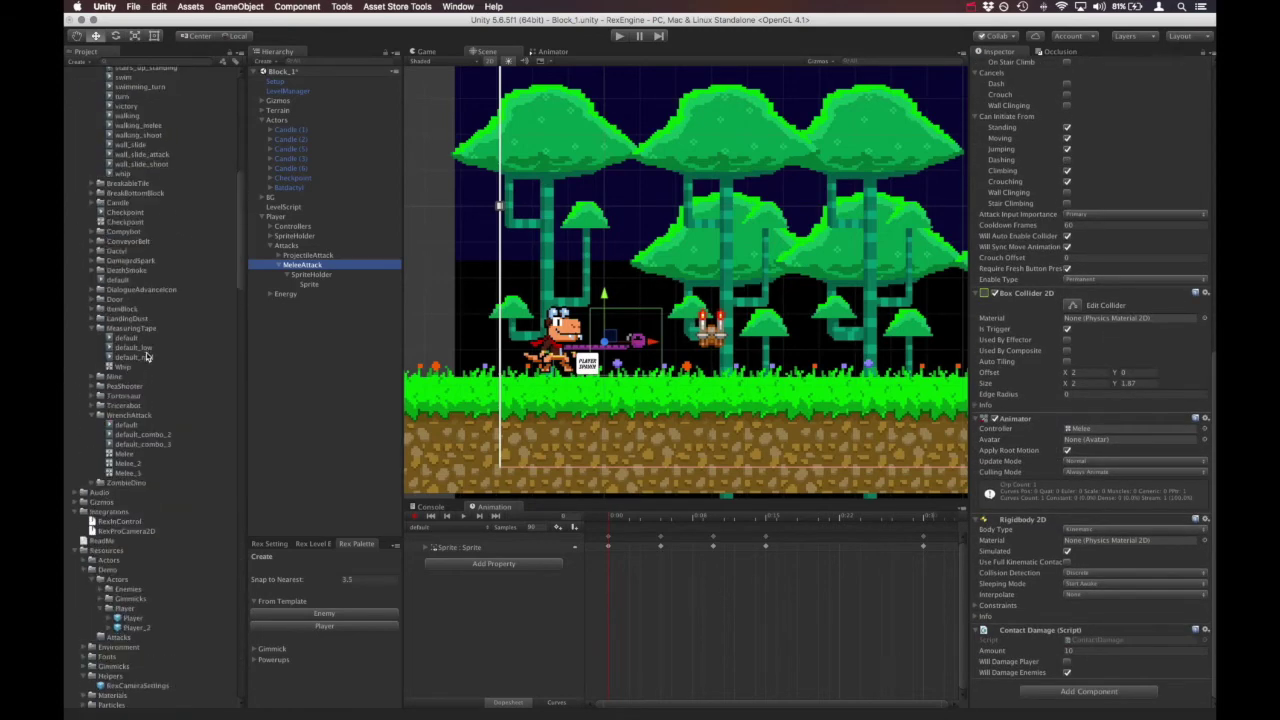
scroll(146, 352, up, 3)
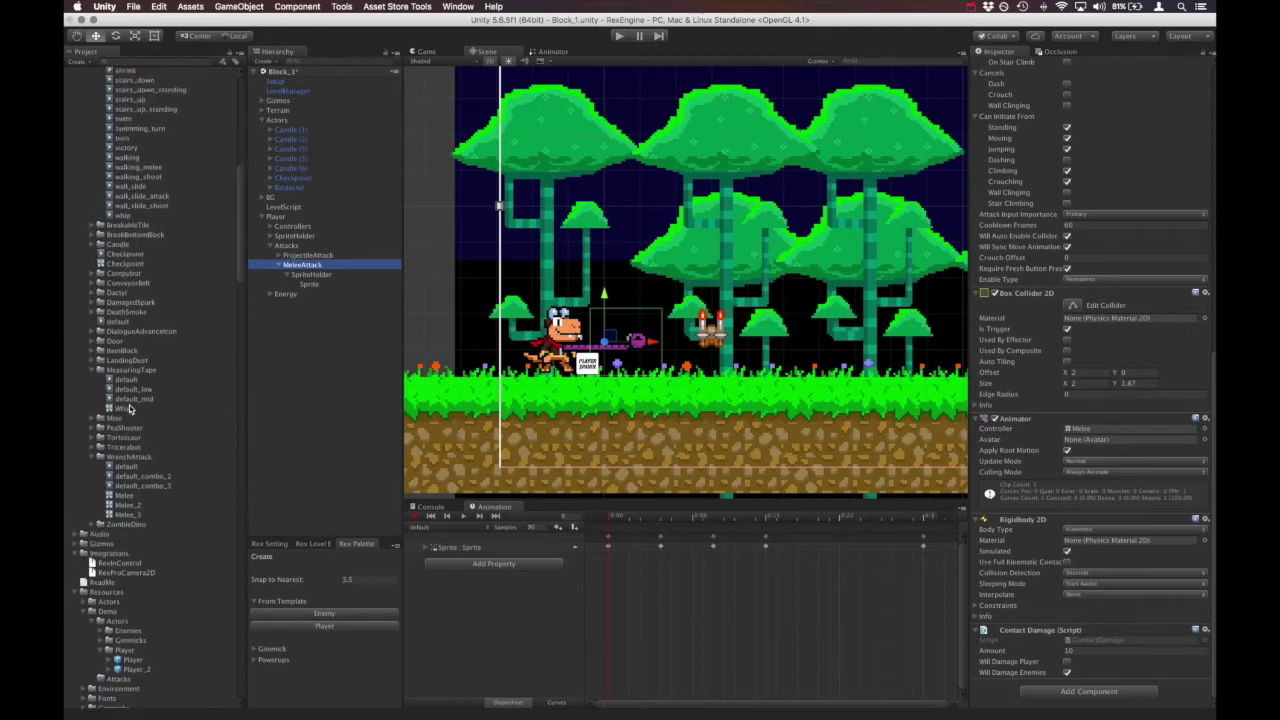
drag(130, 408, 1100, 431)
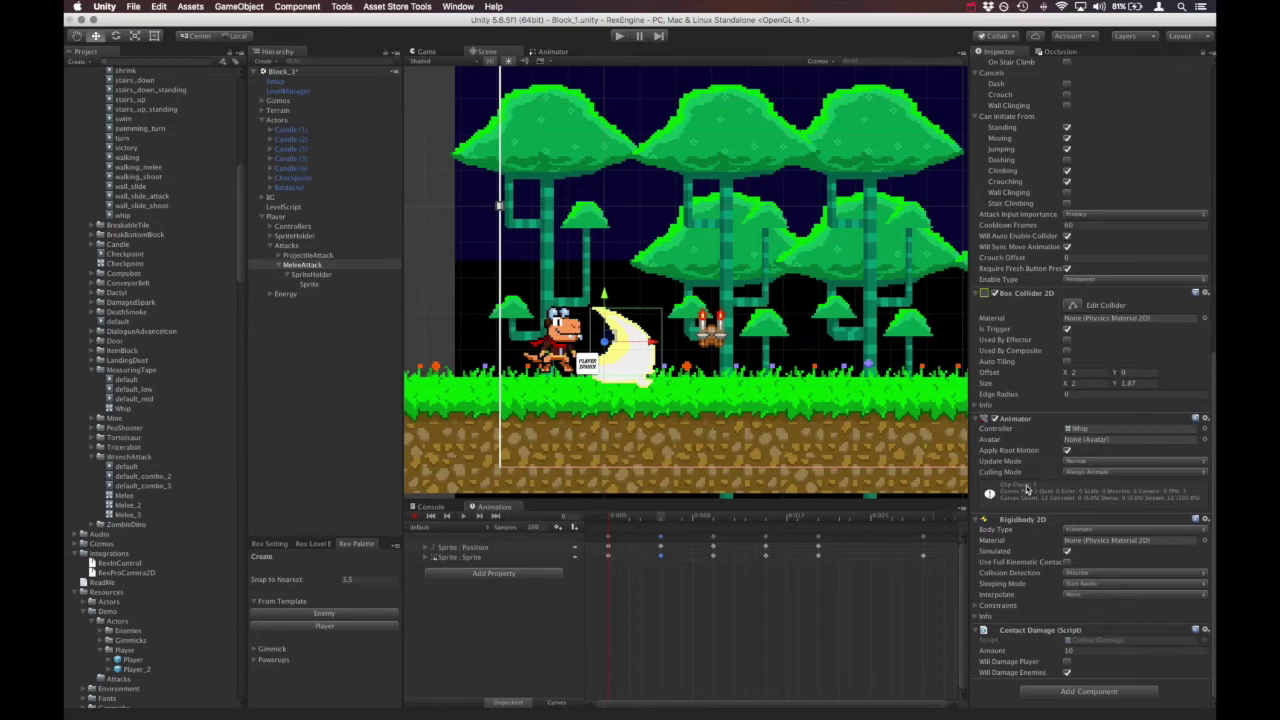
Step: Put the whip clip in the Standing animation slot and drop jump_whip into another slot
scroll(1084, 430, up, 10)
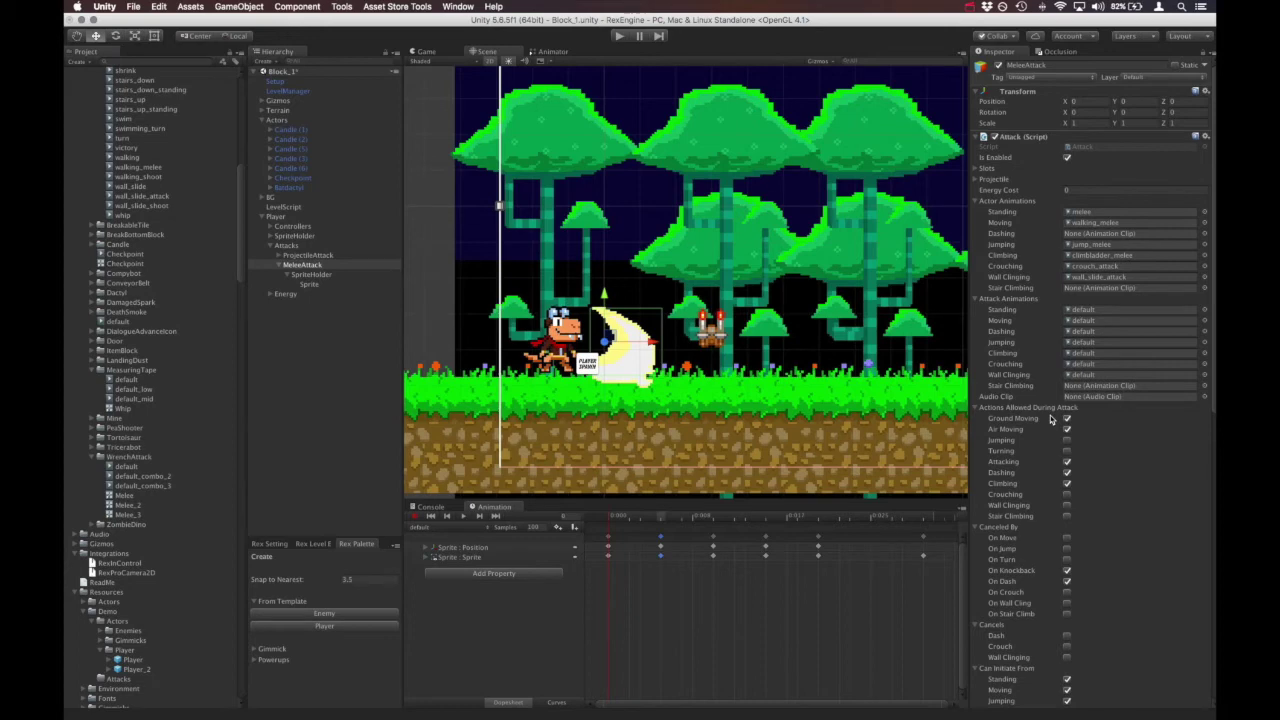
scroll(139, 313, up, 10)
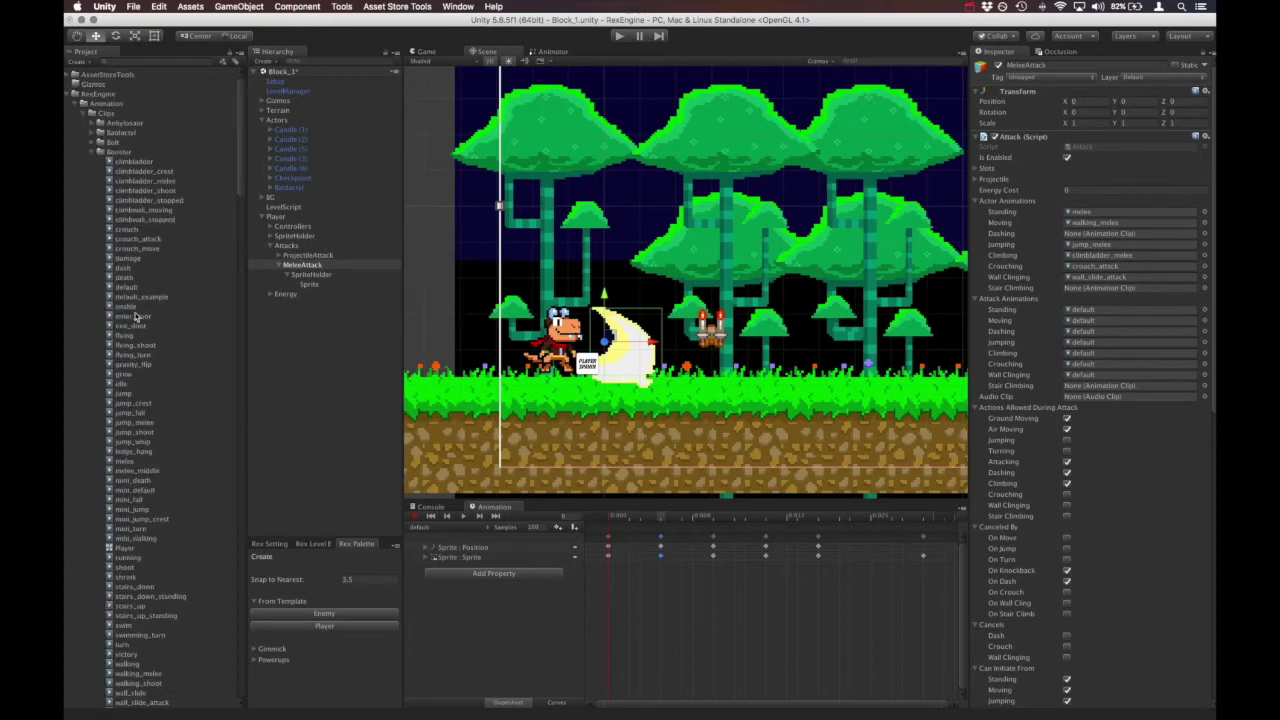
scroll(139, 347, down, 5)
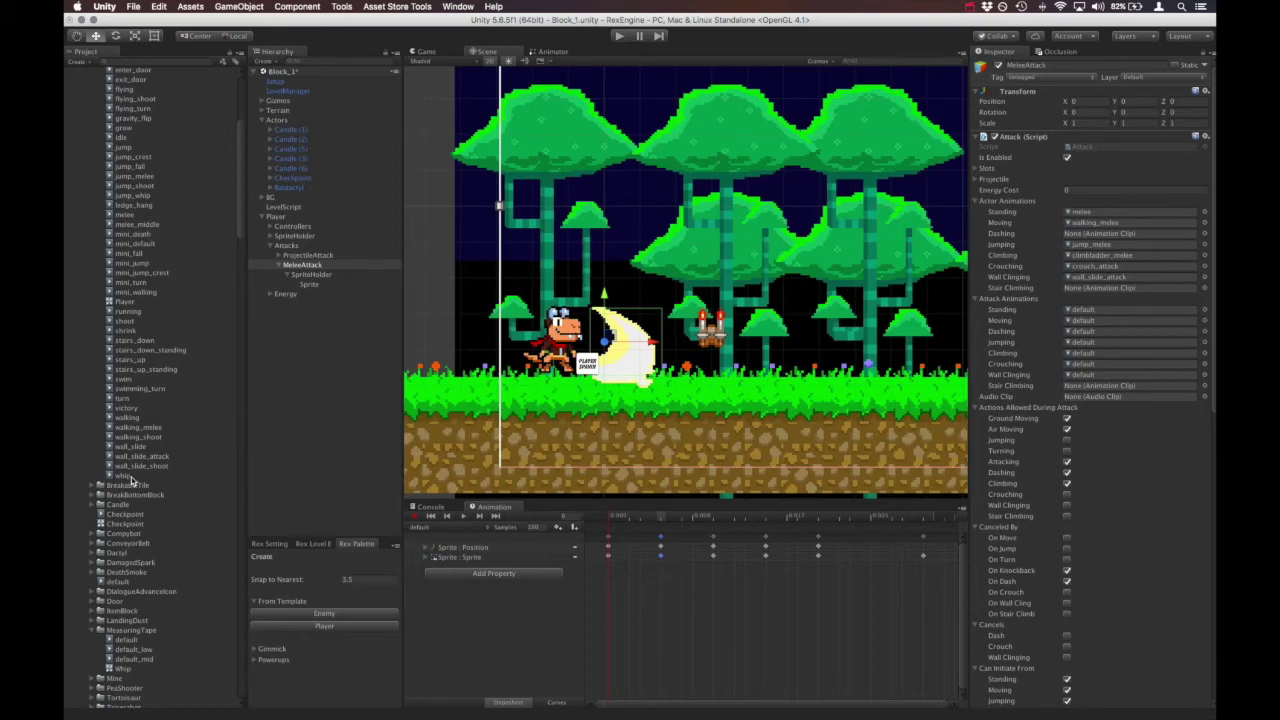
drag(131, 480, 1100, 213)
scroll(155, 370, up, 3)
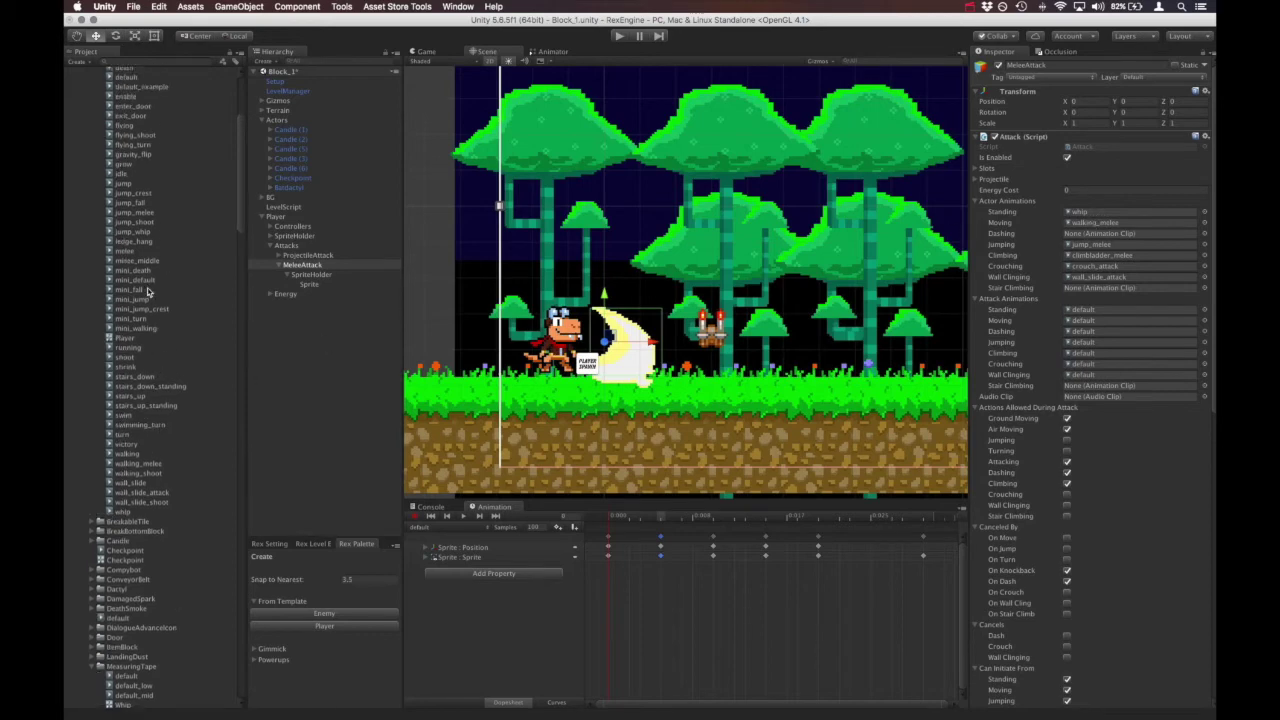
drag(140, 231, 1099, 248)
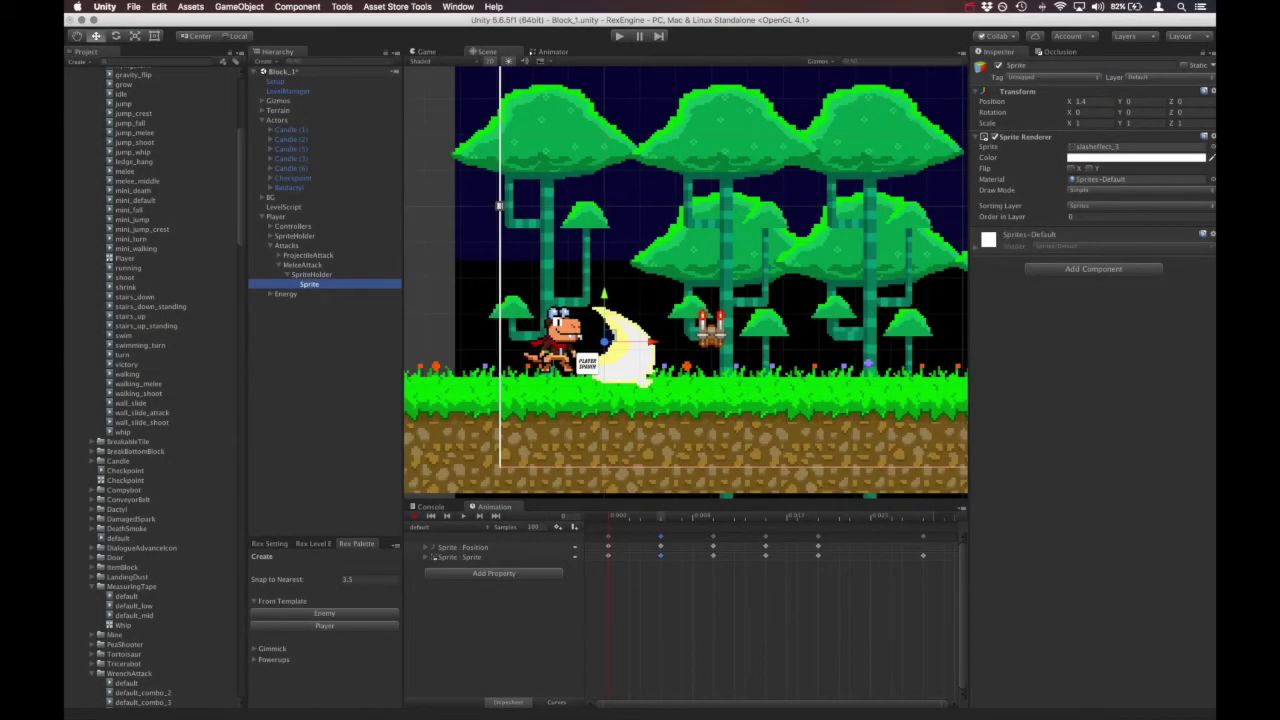
scroll(97, 588, down, 20)
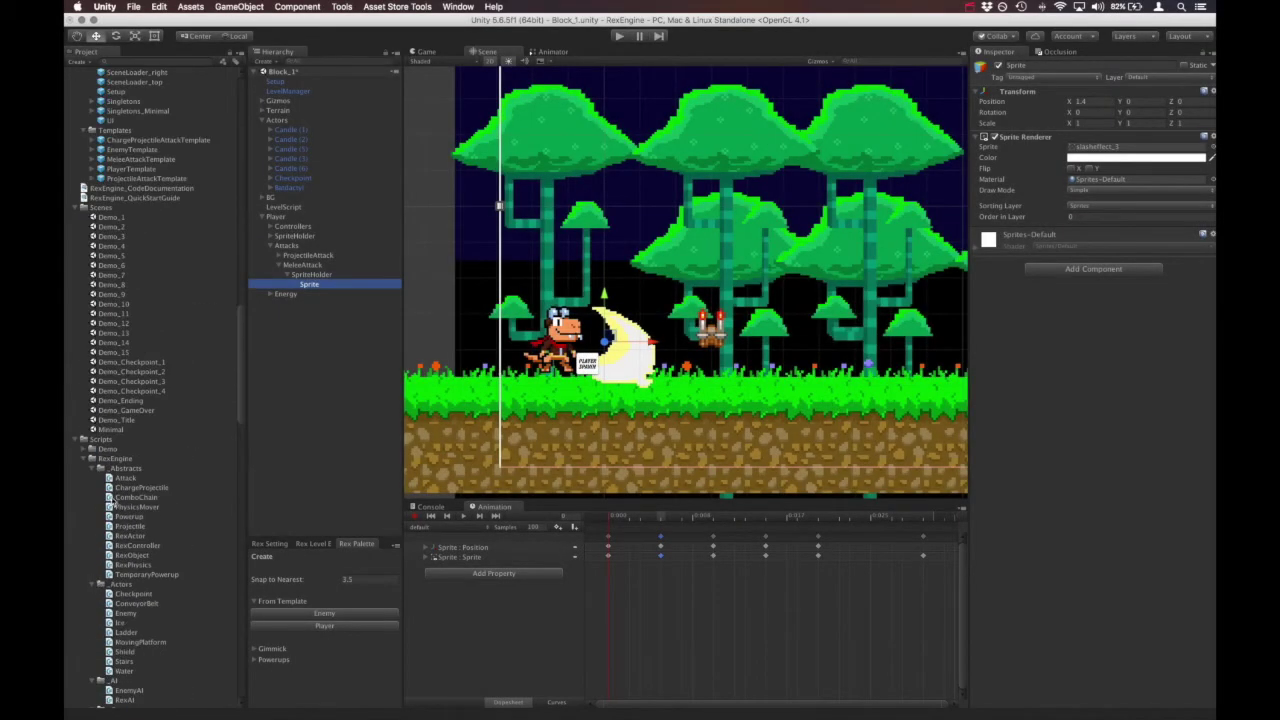
Step: Select Player in the Hierarchy and start a play-test of the Block_1 level
scroll(115, 502, up, 15)
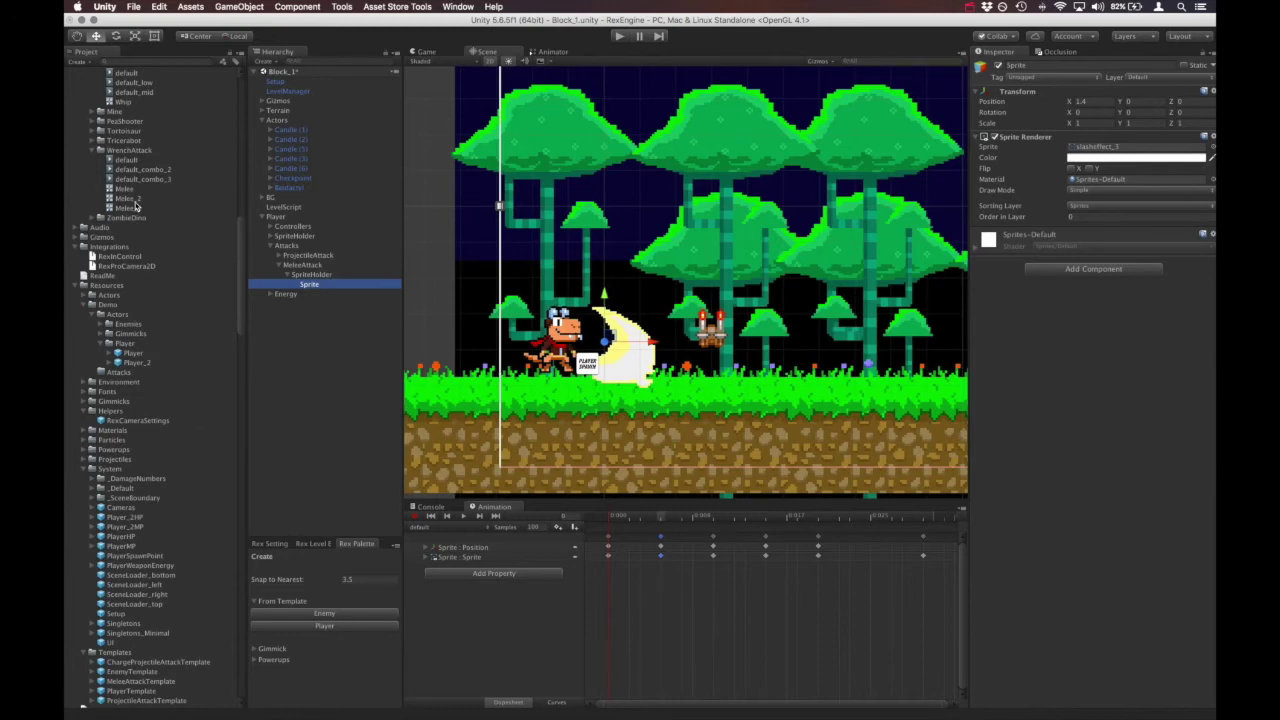
scroll(206, 415, down, 15)
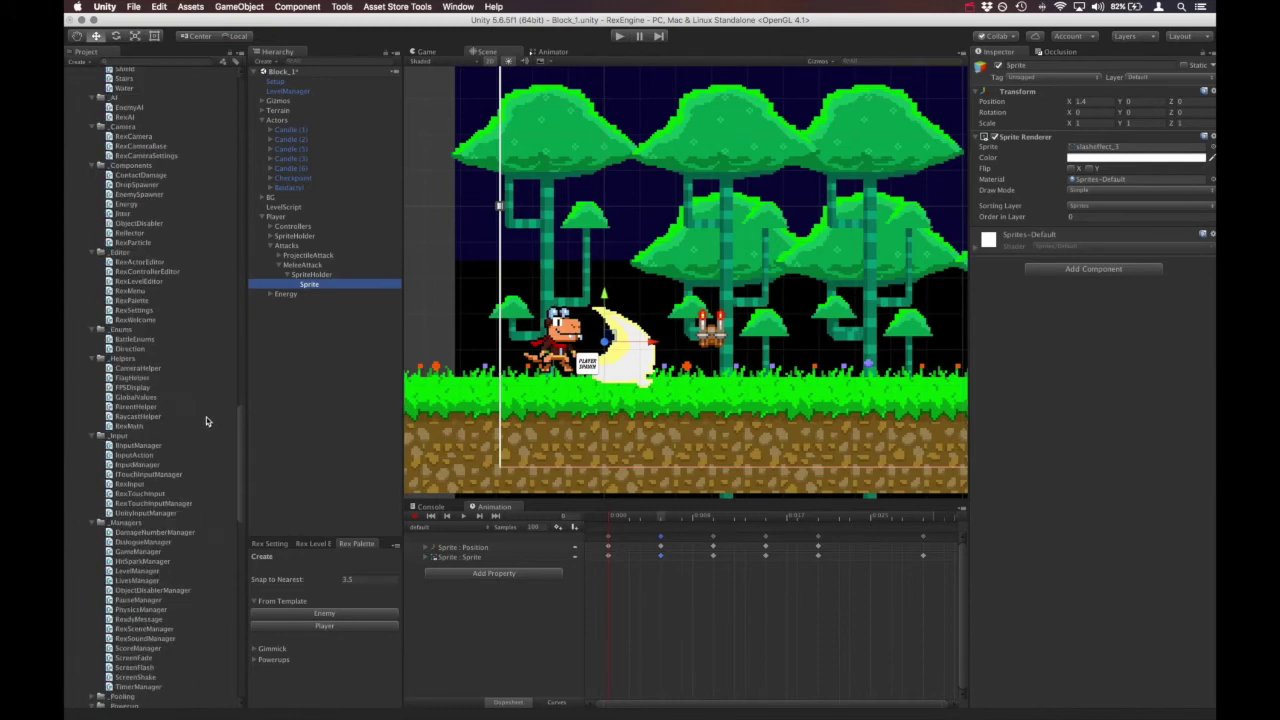
scroll(206, 419, down, 1)
drag(163, 624, 1170, 145)
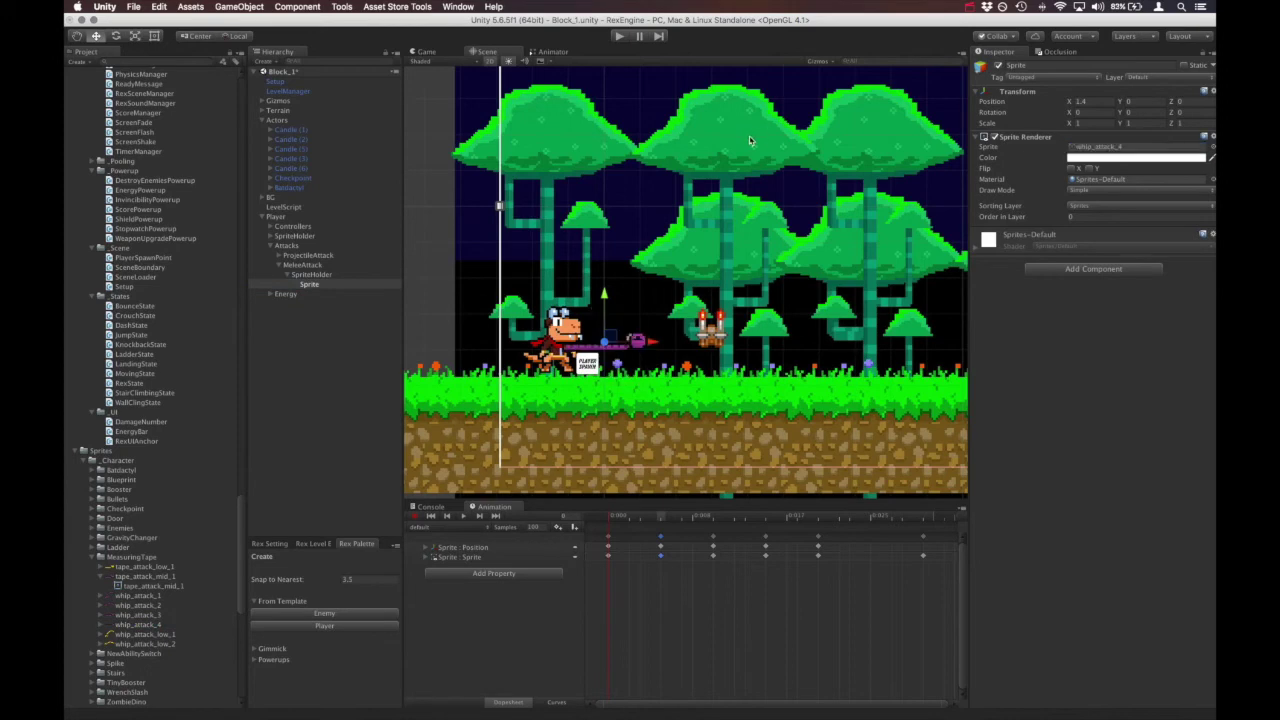
click(290, 219)
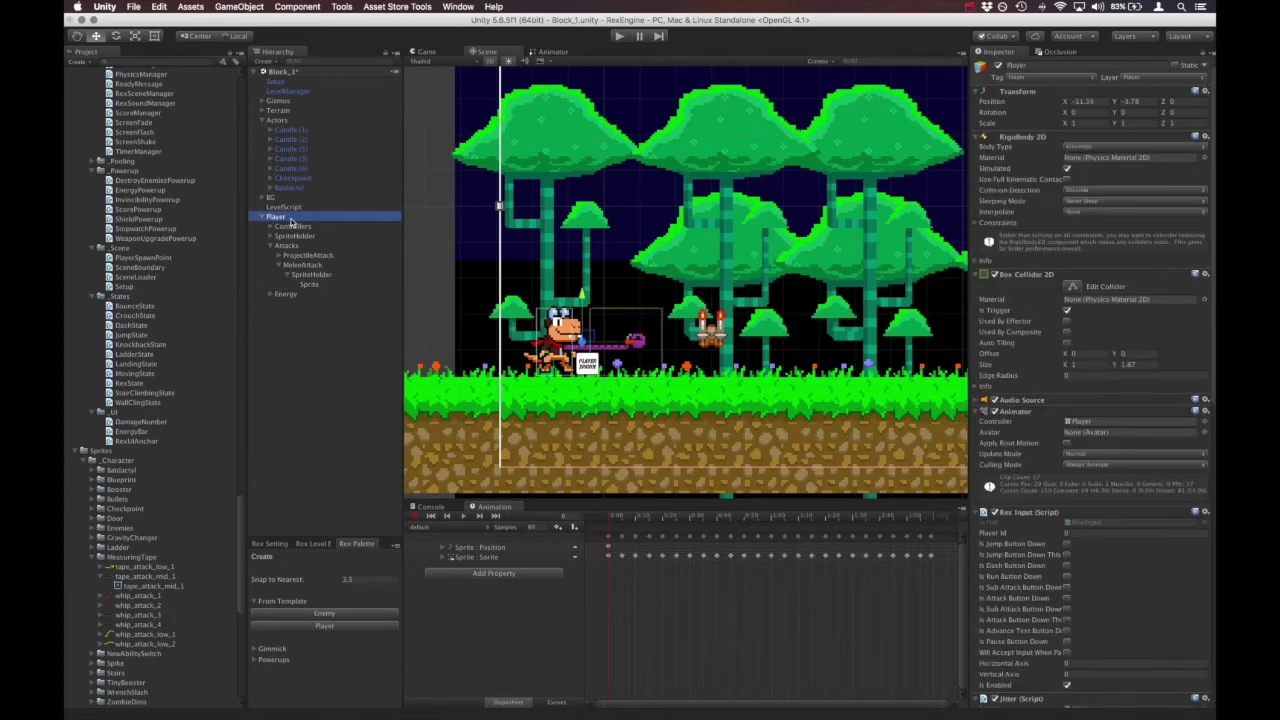
click(617, 37)
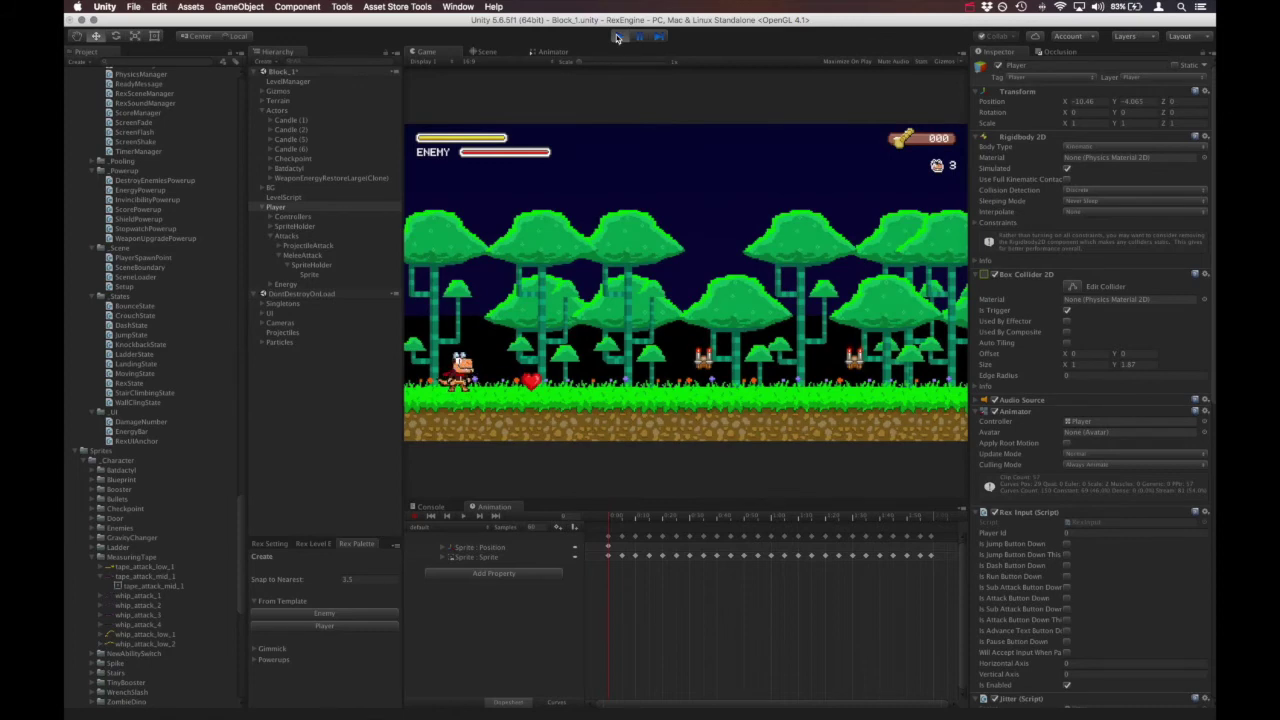
Step: End the play-test and select MeleeAttack to show its Attack (Script) settings
click(616, 36)
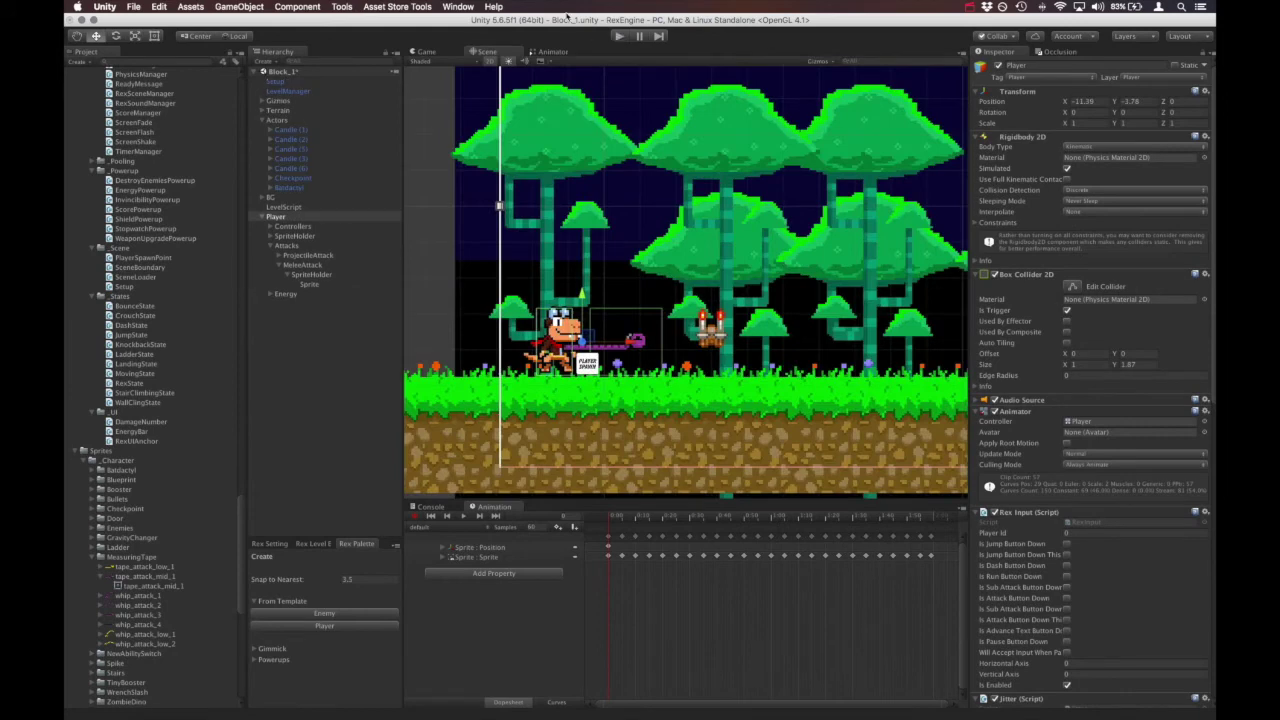
click(314, 266)
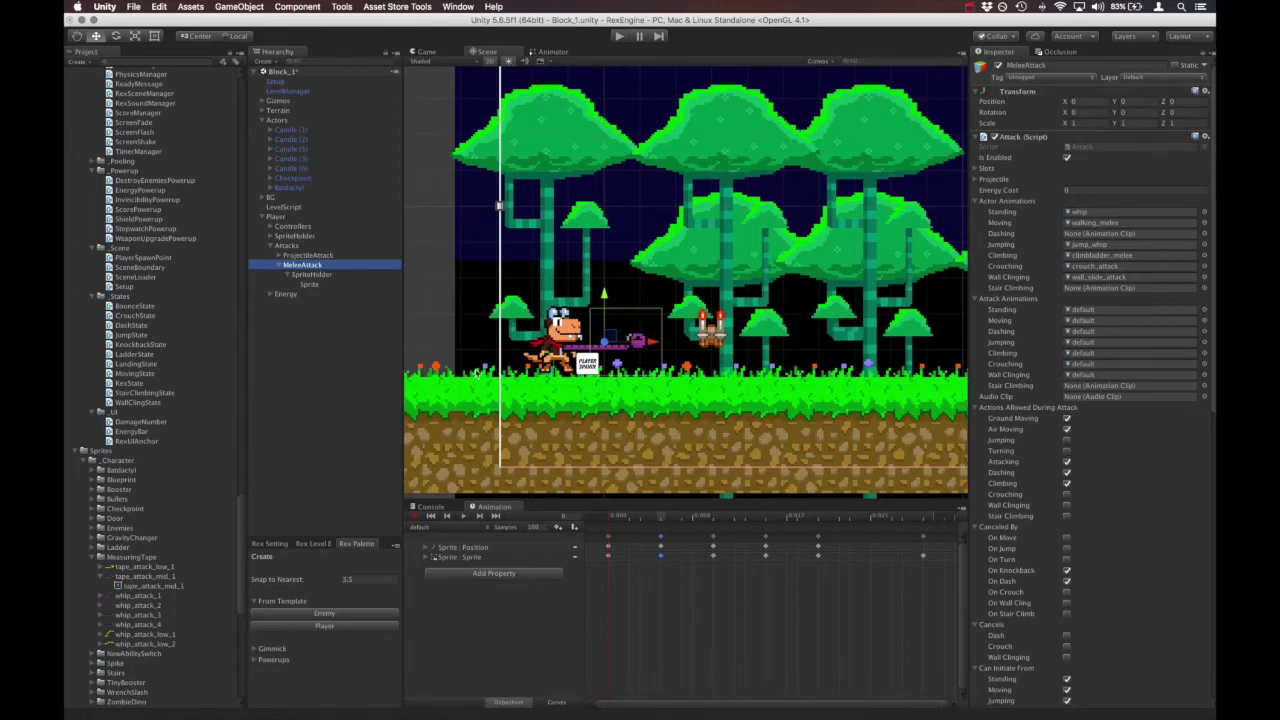
Step: Centre the whip hitbox in the Scene view and select MeleeAttack's collider
scroll(563, 318, up, 3)
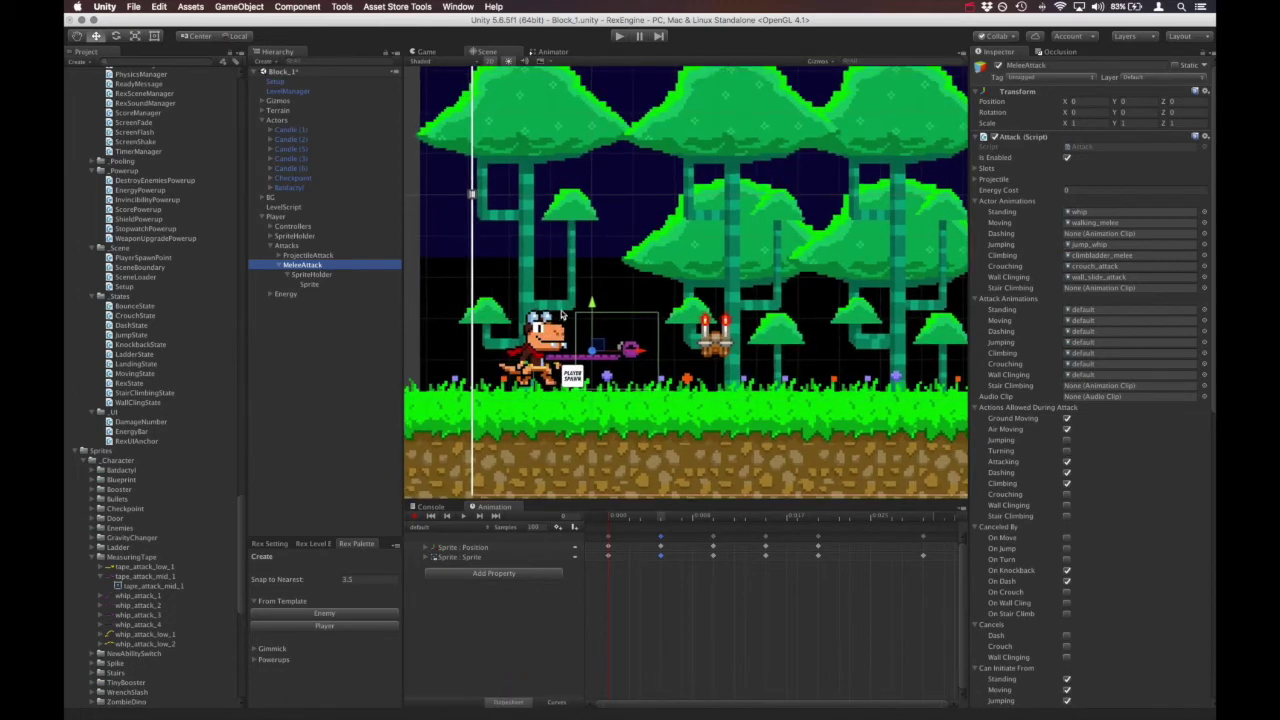
scroll(563, 318, up, 5)
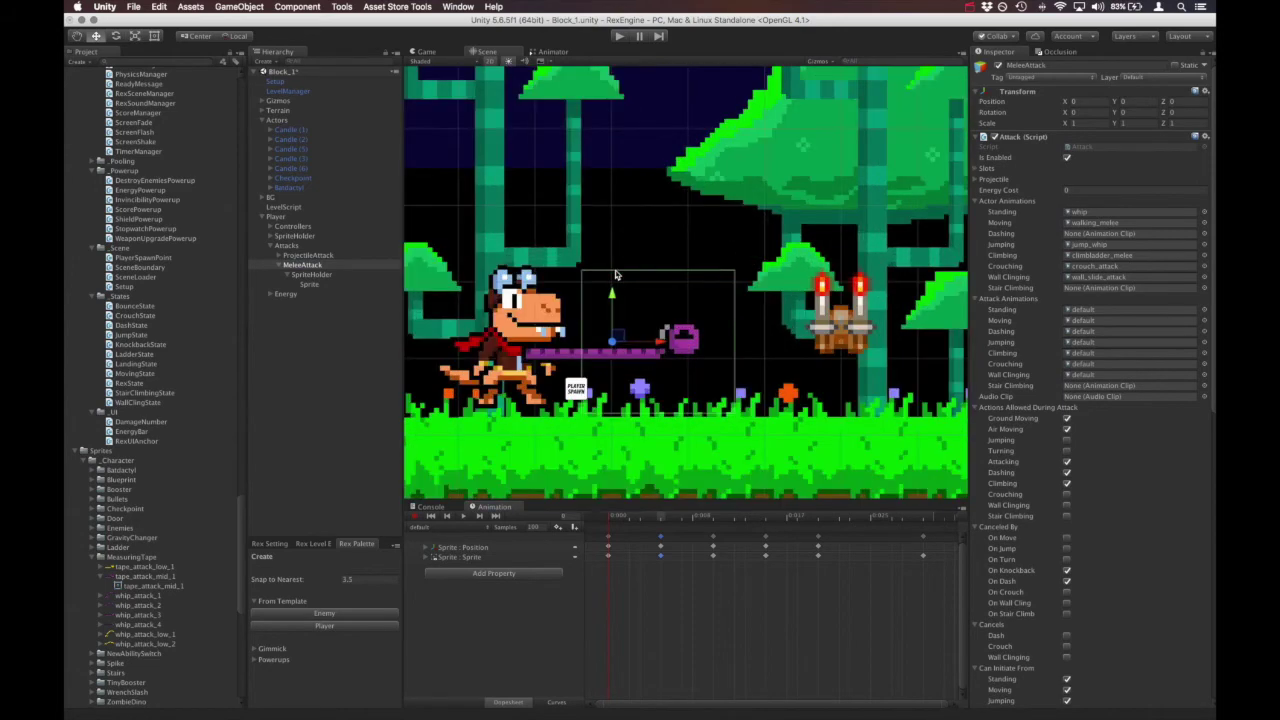
middle_drag(616, 275, 606, 255)
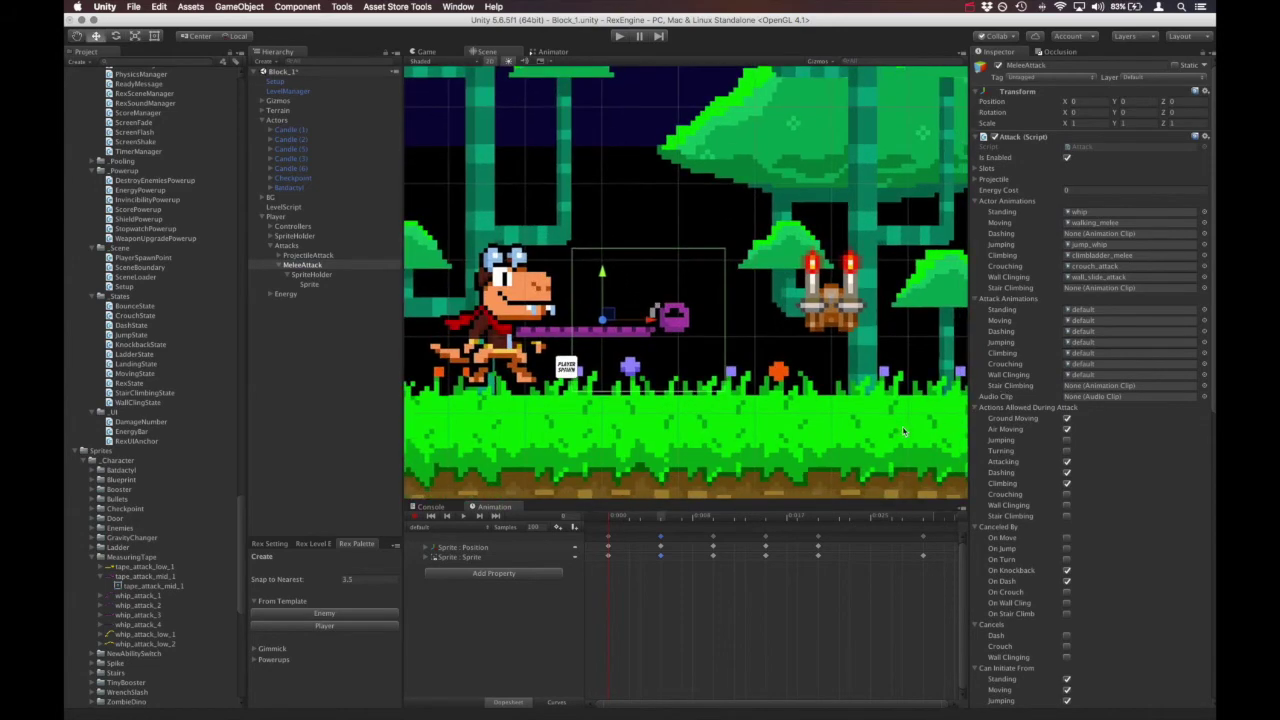
scroll(1104, 357, down, 10)
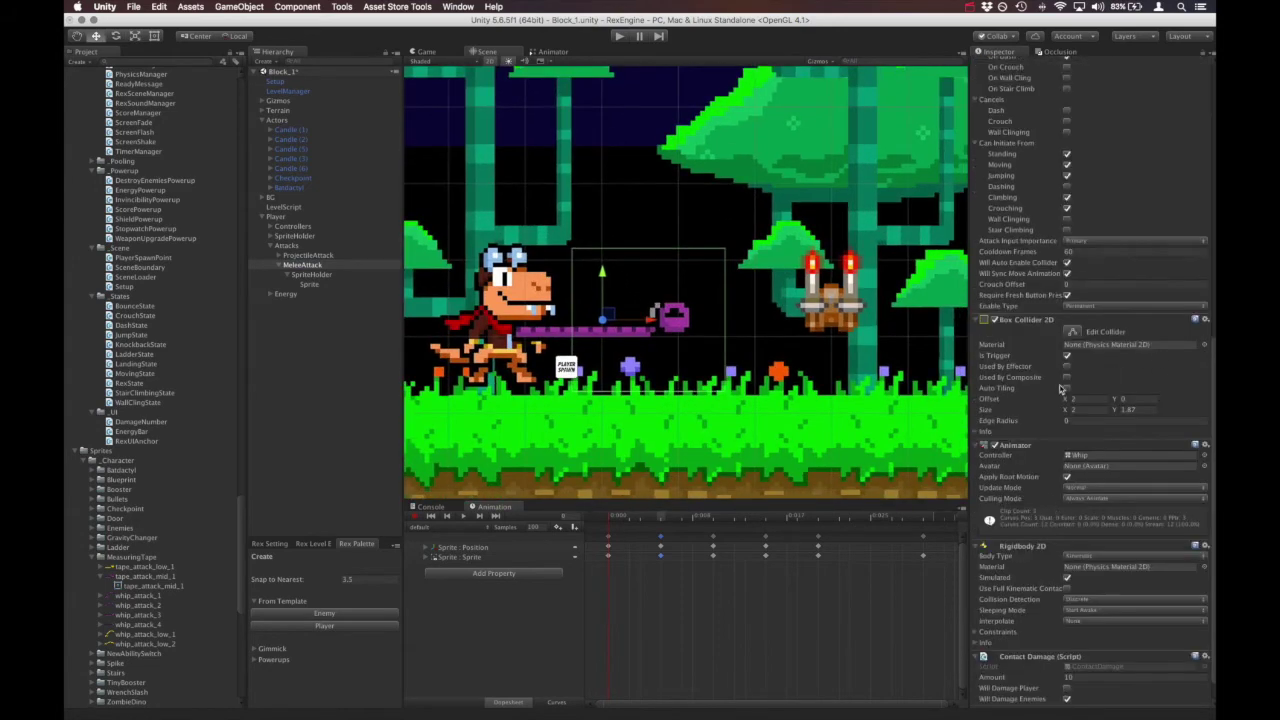
click(313, 275)
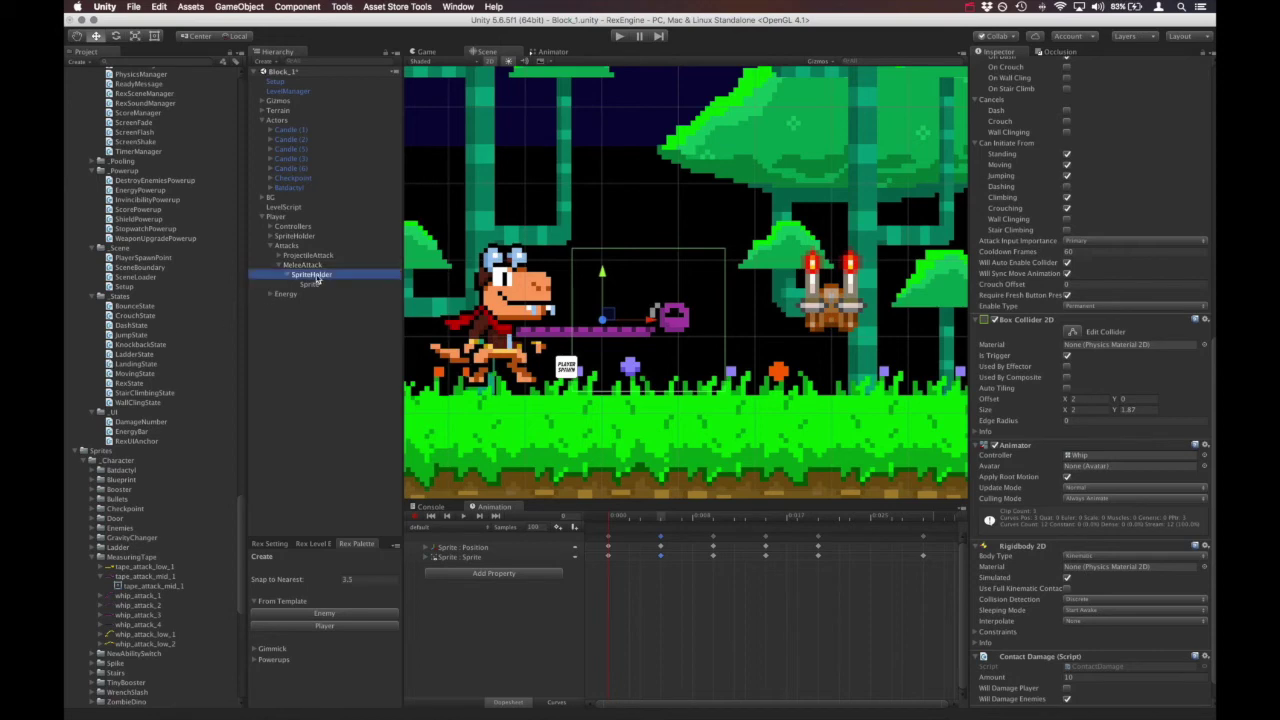
click(308, 265)
scroll(1129, 589, down, 1)
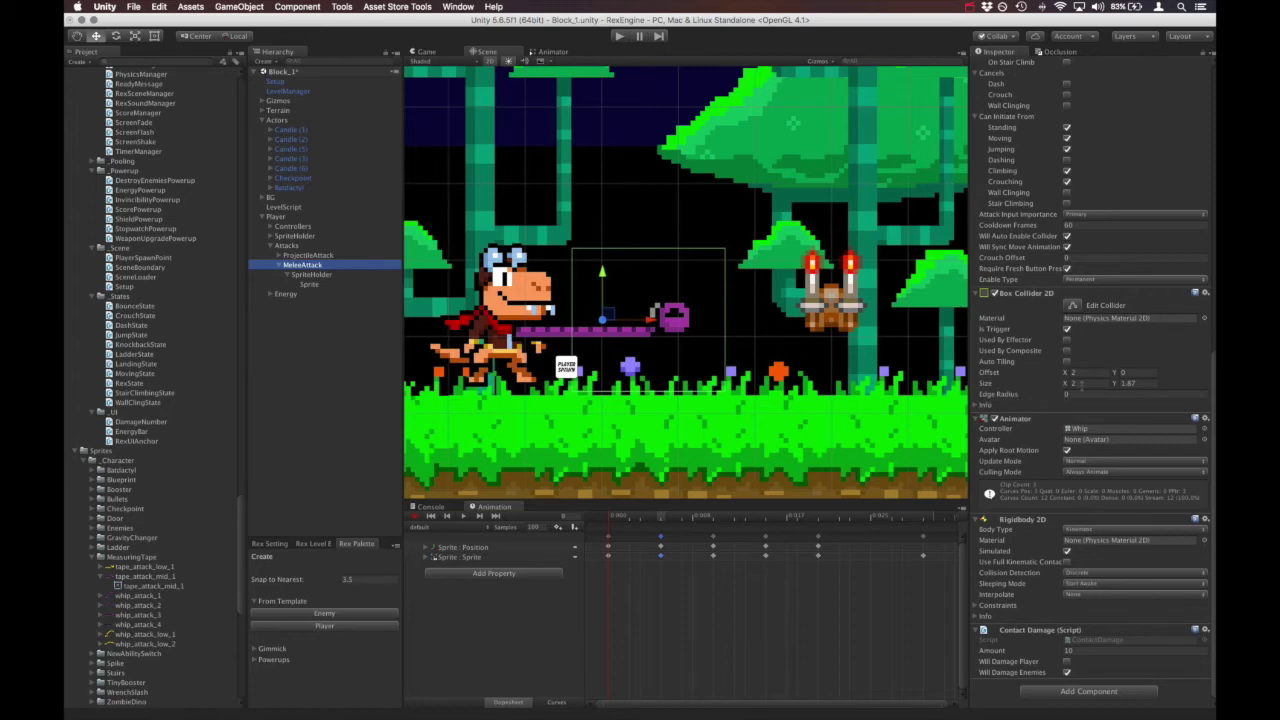
Step: Set the MeleeAttack Box Collider 2D size to 2.5 wide by 0.5 tall
click(1085, 383)
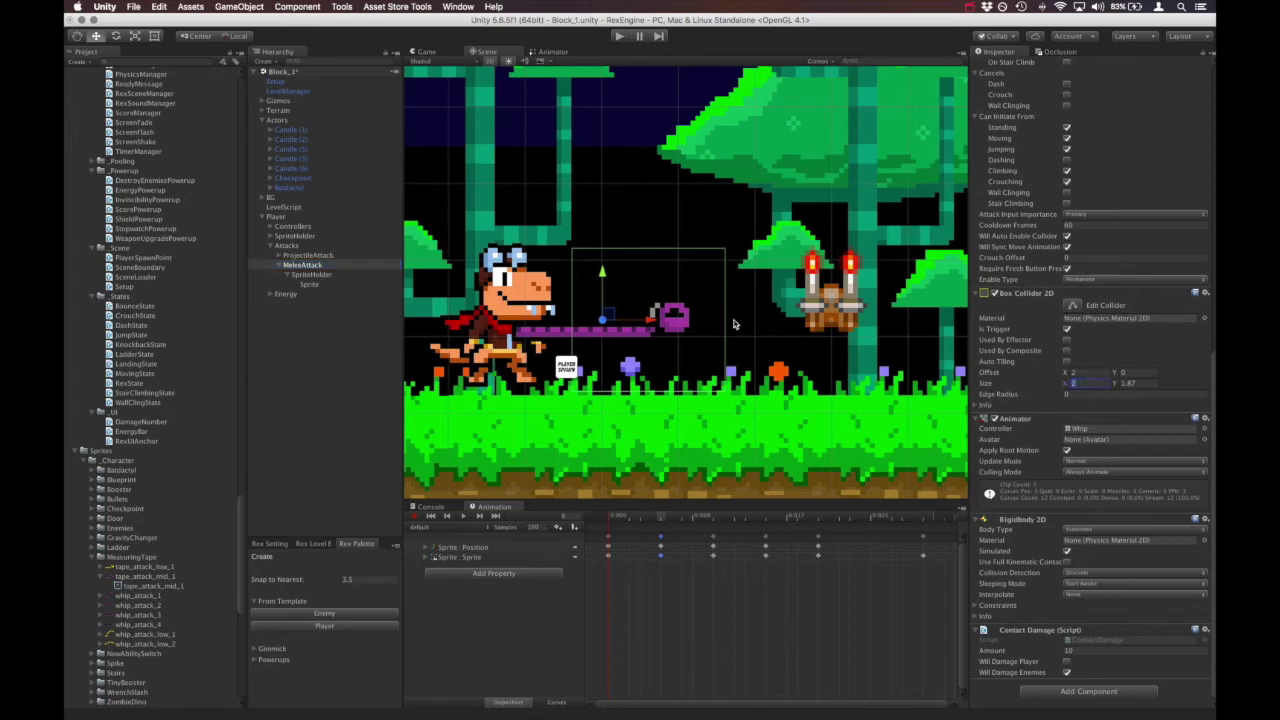
text(2.5)
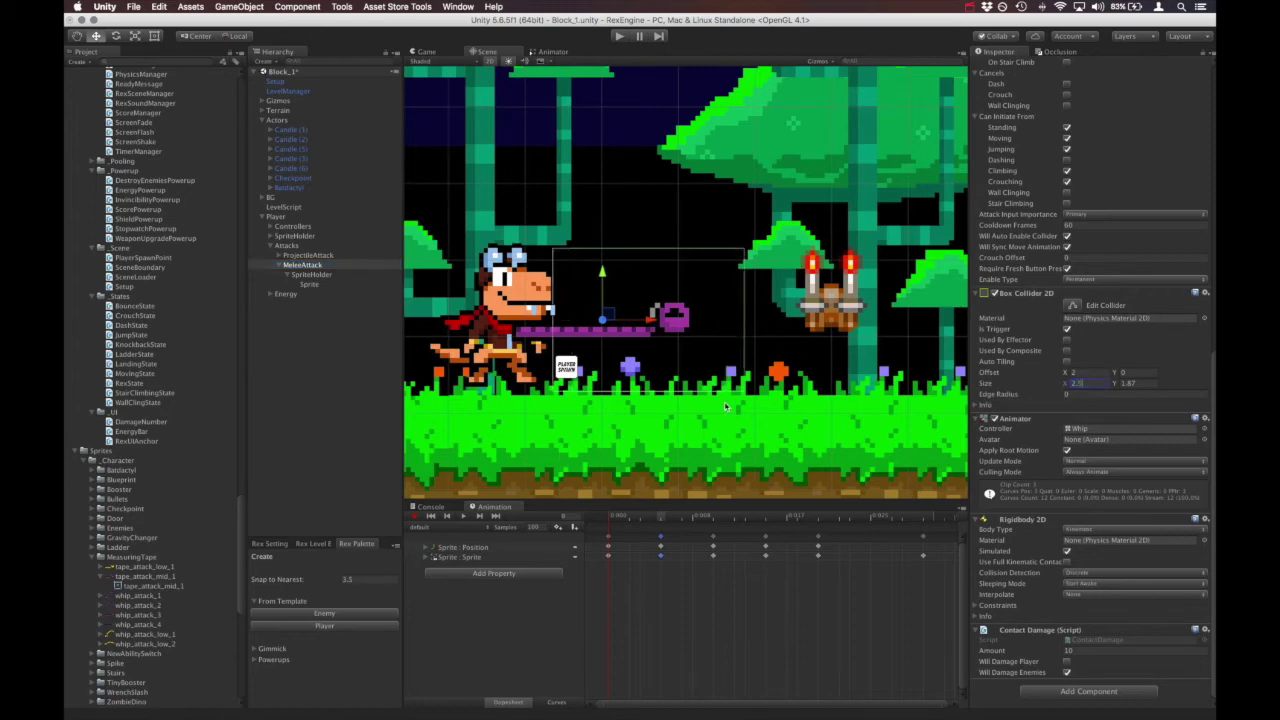
key(Tab)
text(0.5)
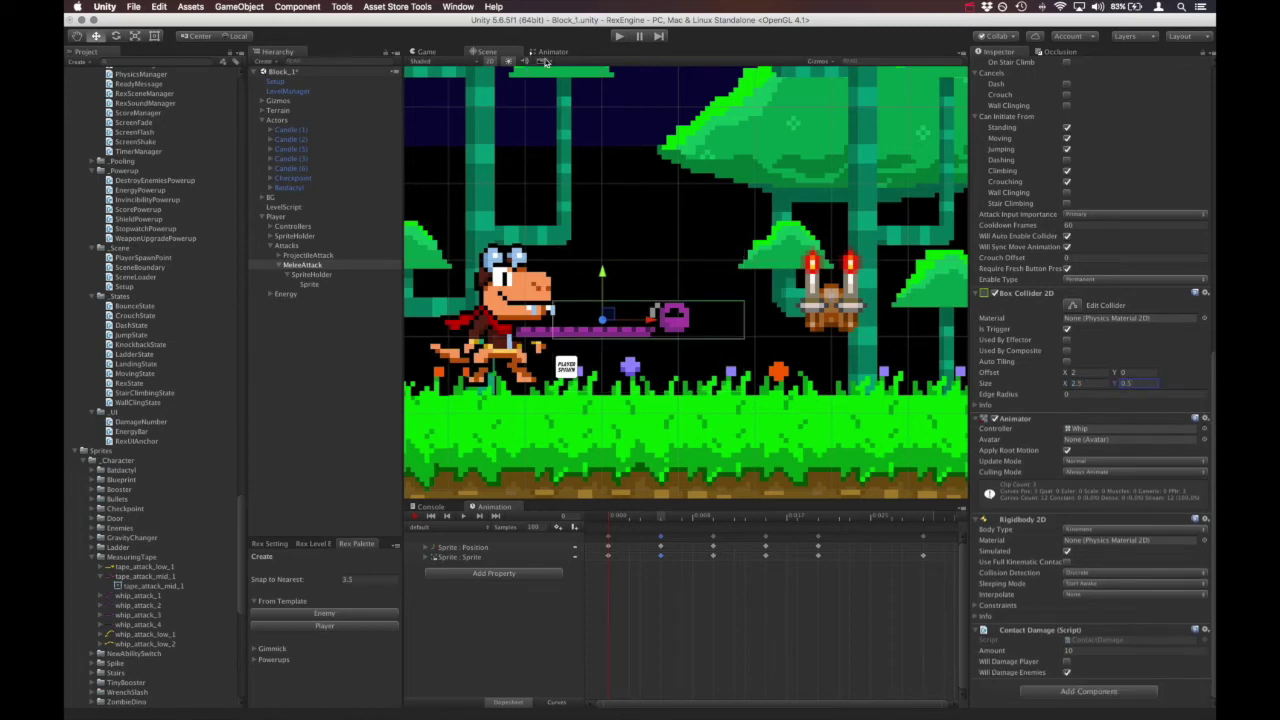
Step: Start Play mode and inspect the resized collider in the Scene view
click(619, 37)
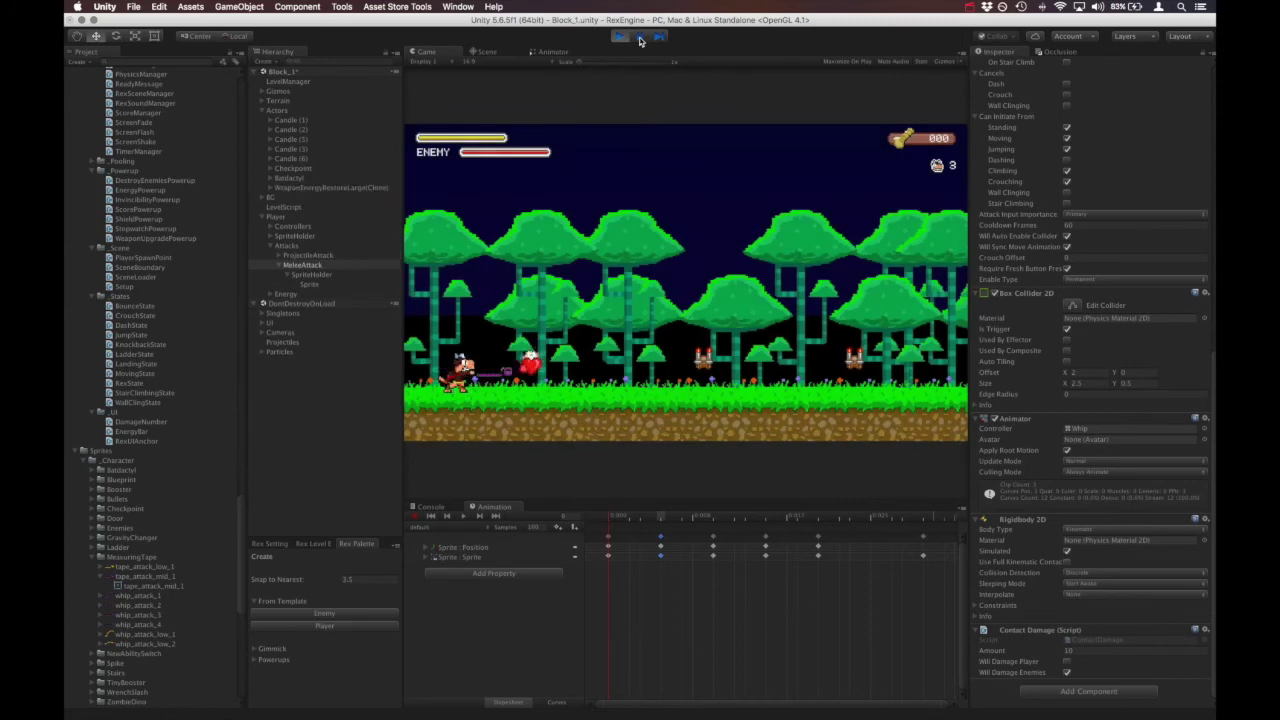
key(super+2)
key(super+1)
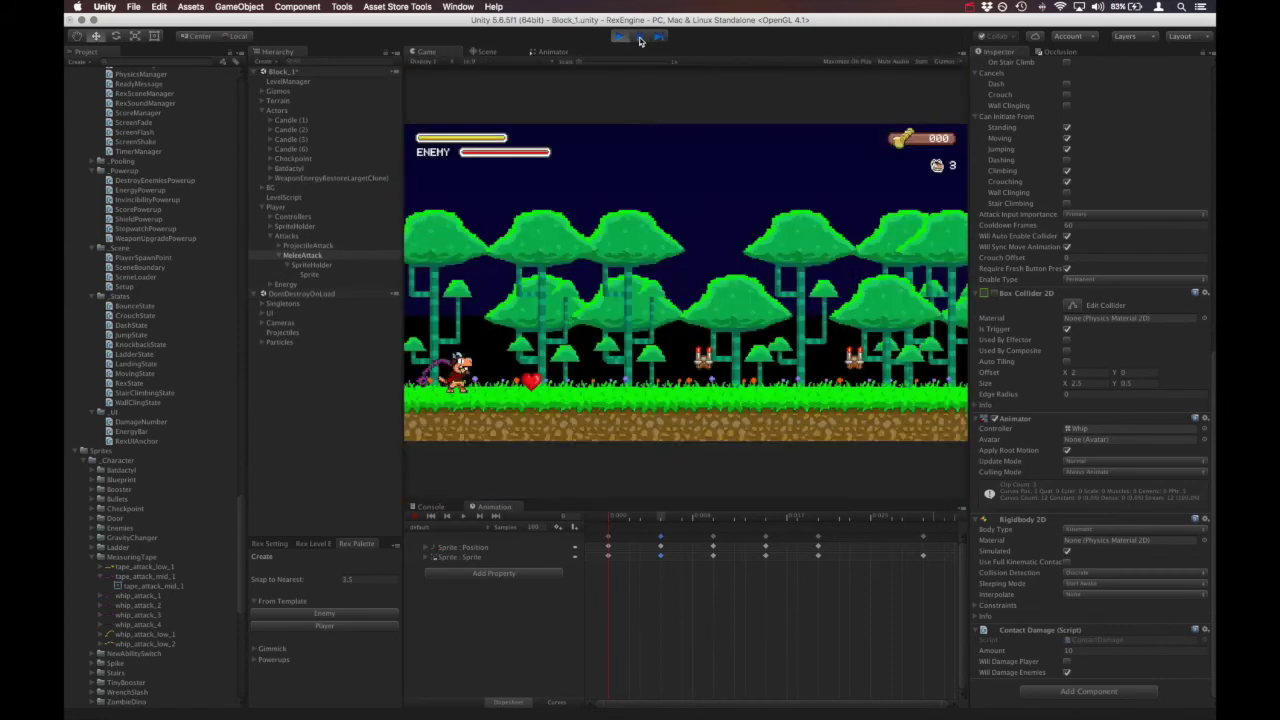
key(super+2)
key(super+1)
key(super+2)
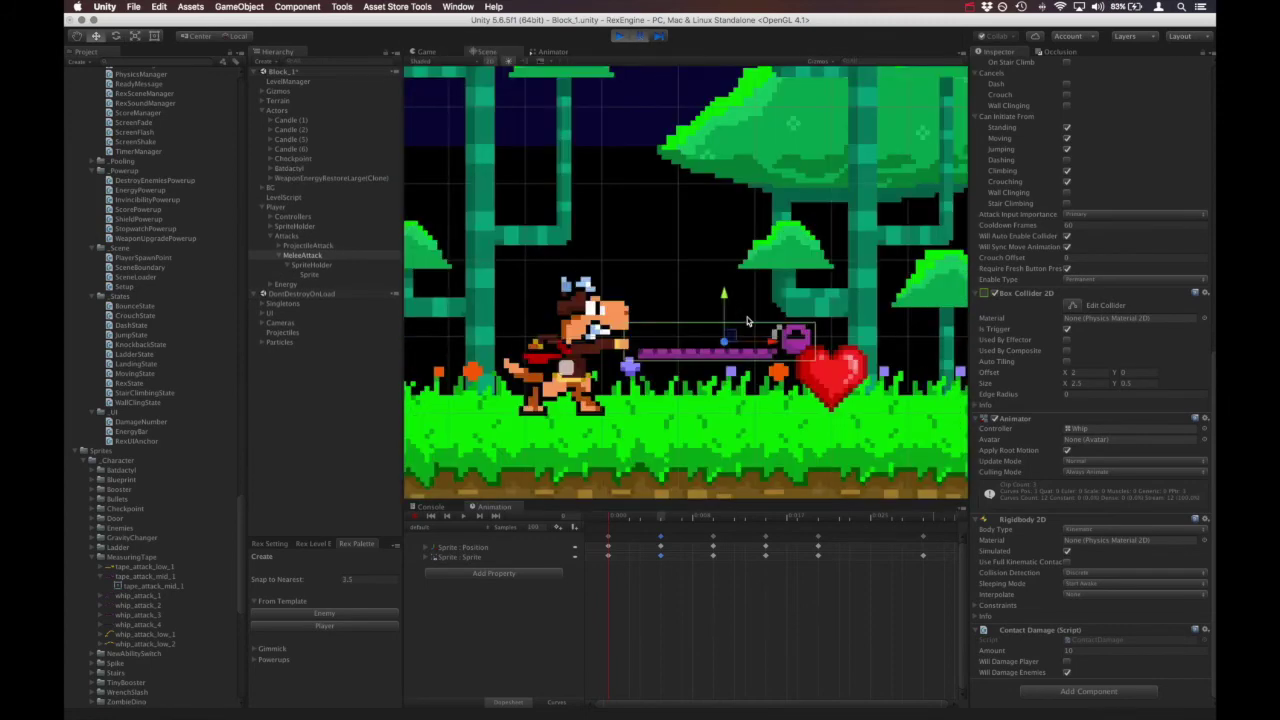
scroll(720, 313, up, 3)
scroll(720, 313, up, 1)
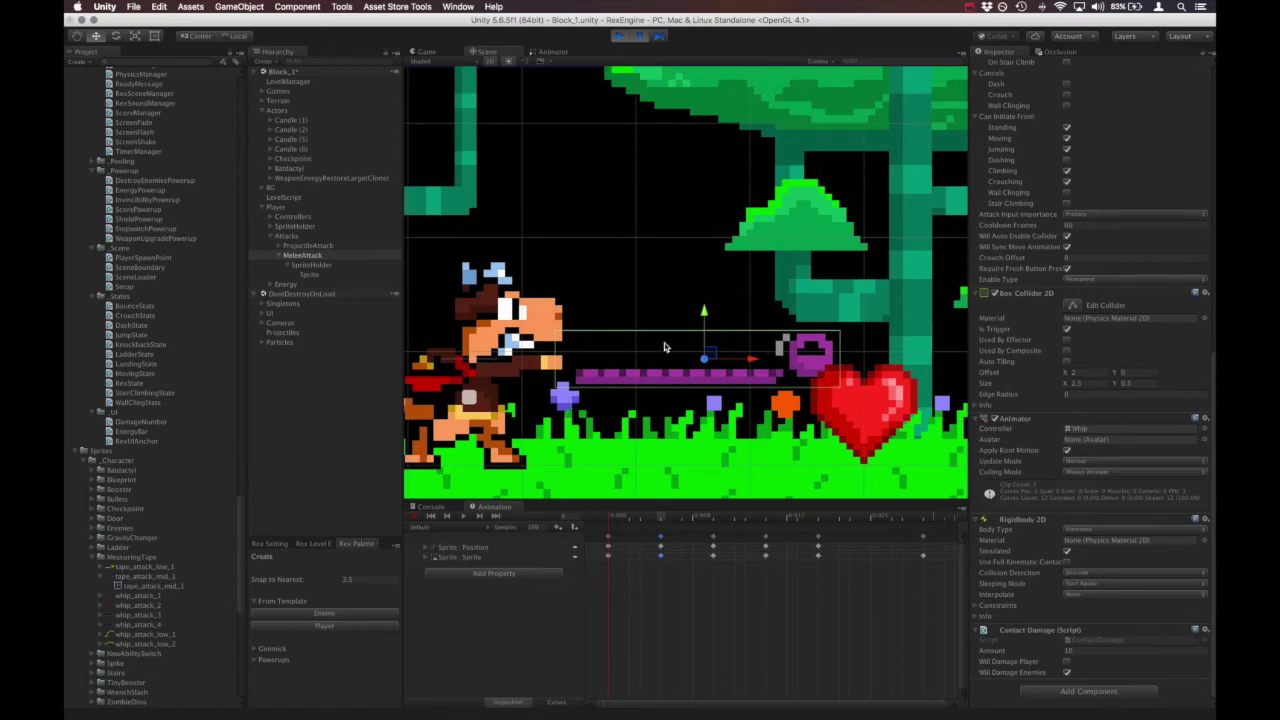
Step: Back in the Game view, crouch and swing the whip several times
click(642, 37)
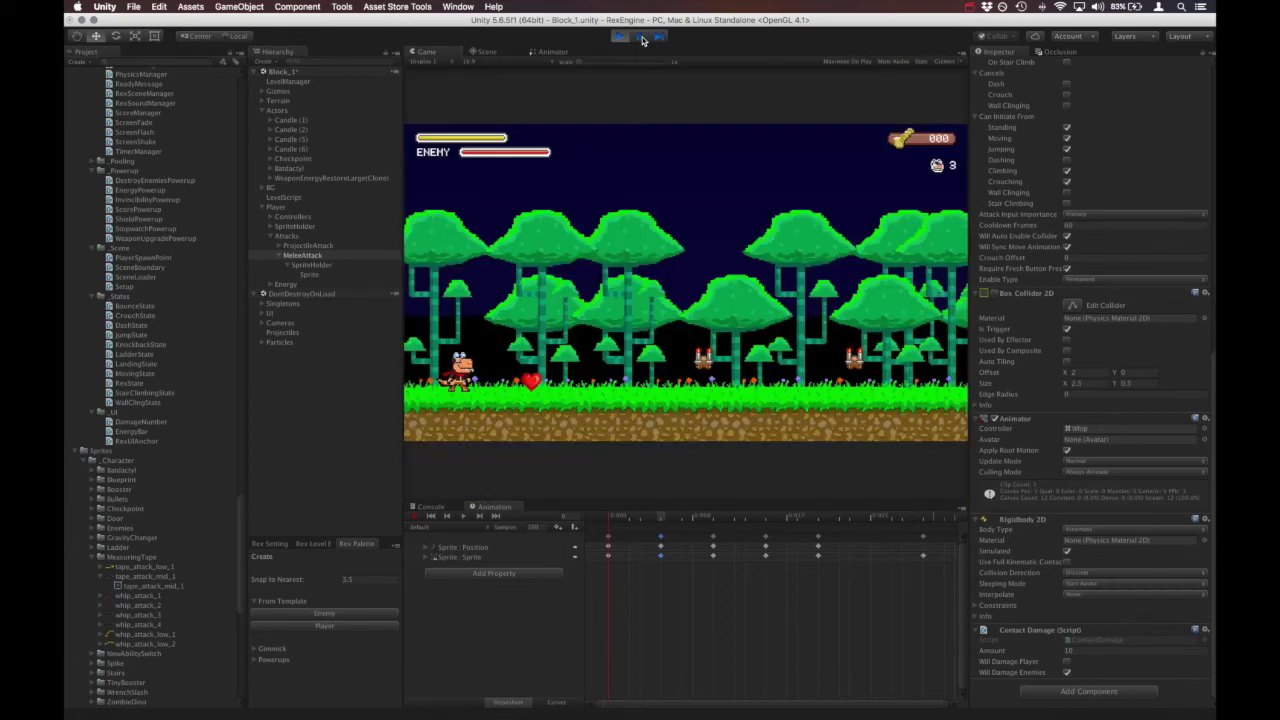
key(Down)
key(Down)
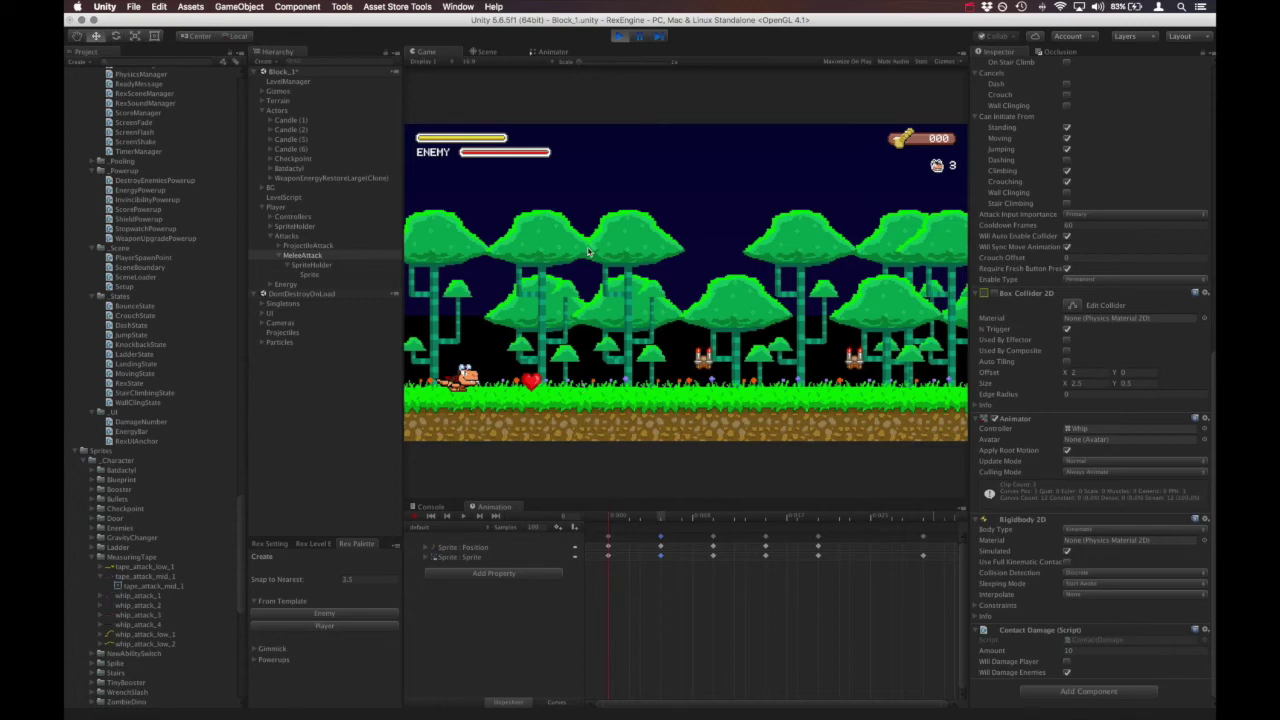
key(x)
key(x)
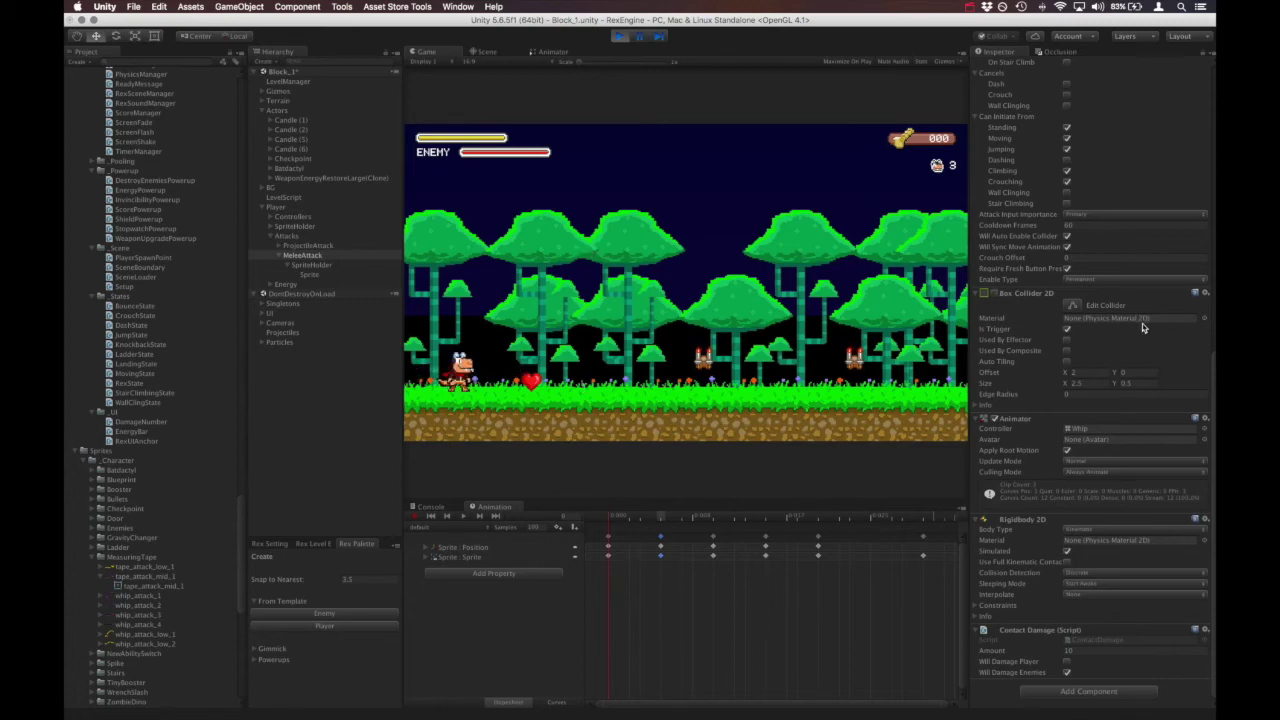
scroll(1143, 327, up, 4)
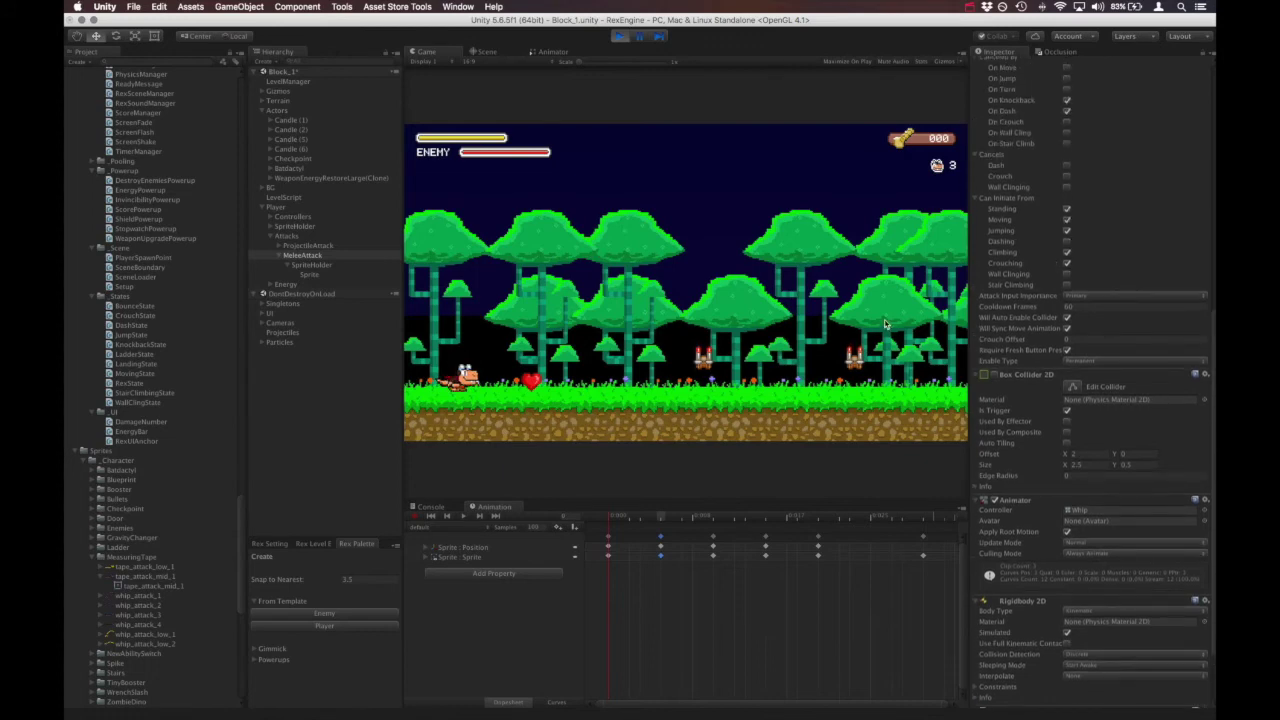
key(x)
key(x)
key(x)
key(x)
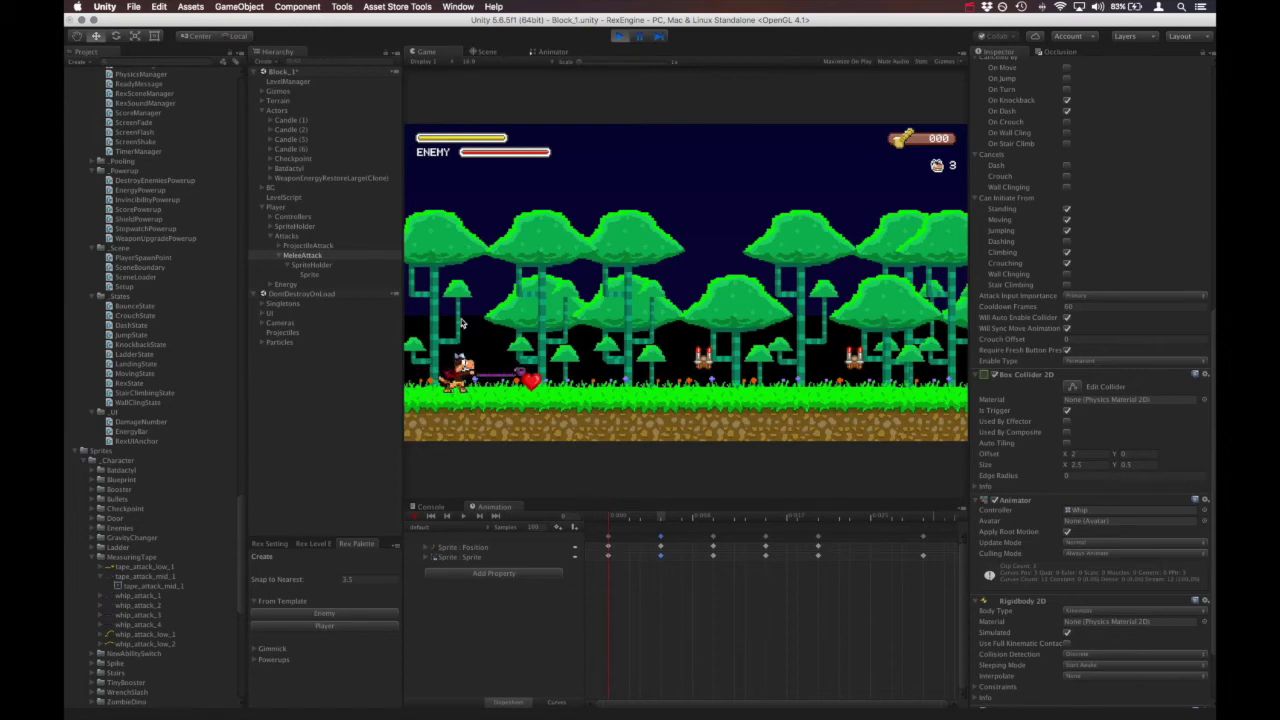
key(x)
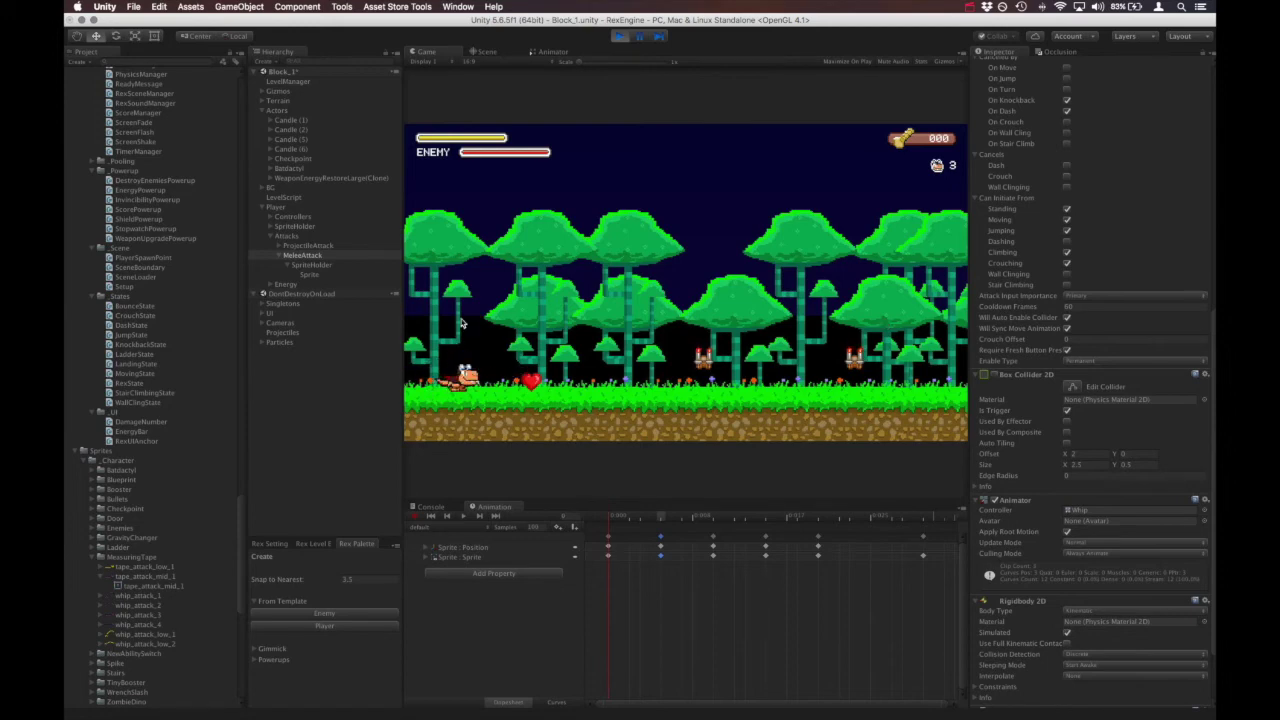
key(x)
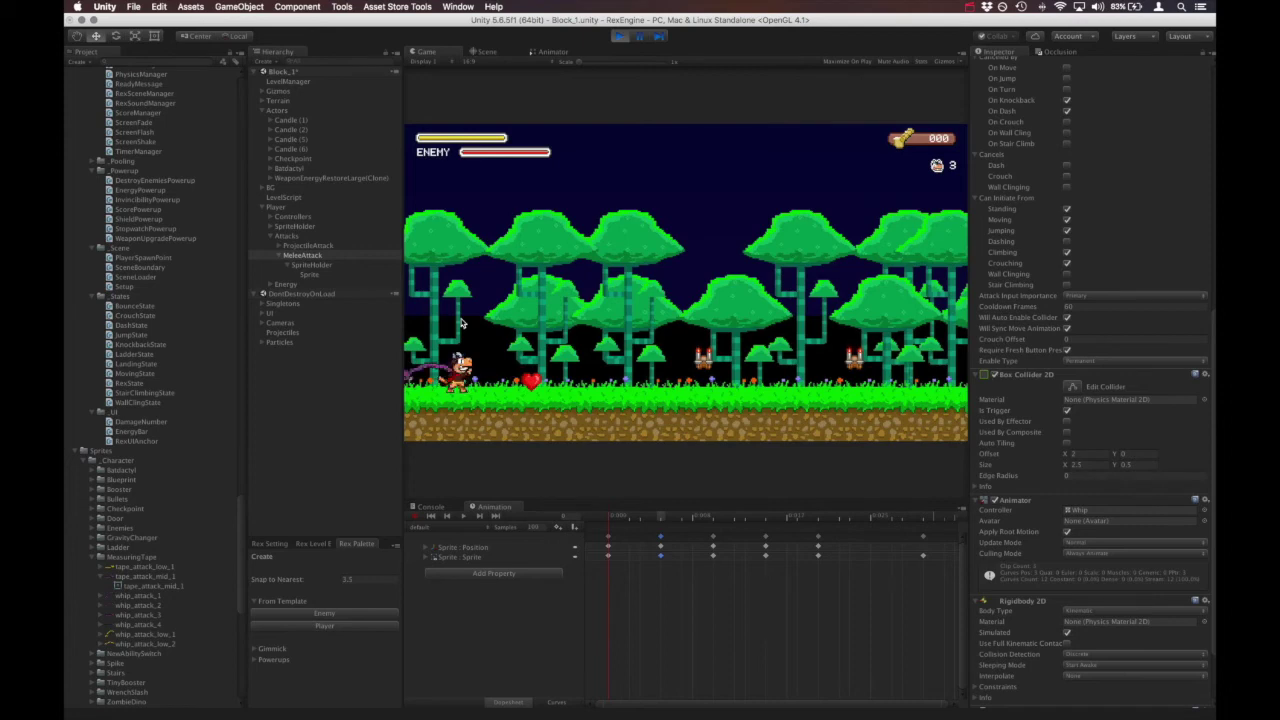
Step: Stop the test, set the Attack script's Crouch Offset to 0.25, and rerun the level
click(620, 36)
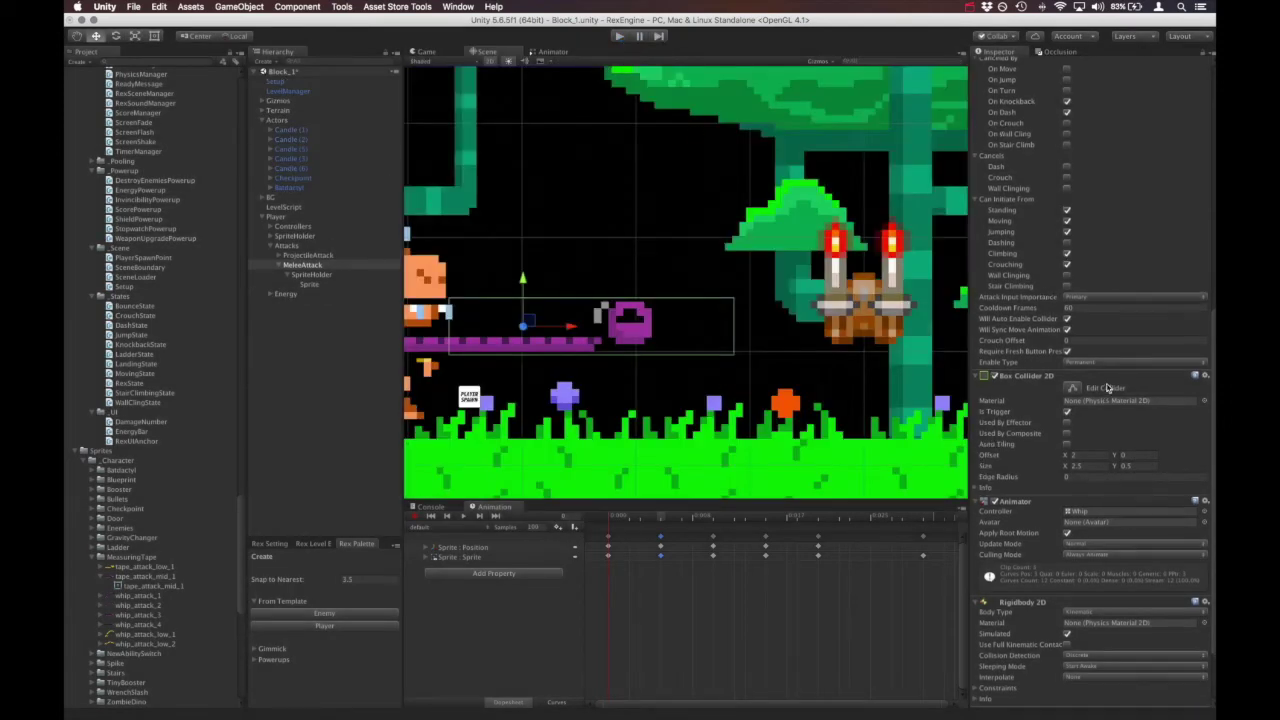
scroll(1108, 387, up, 2)
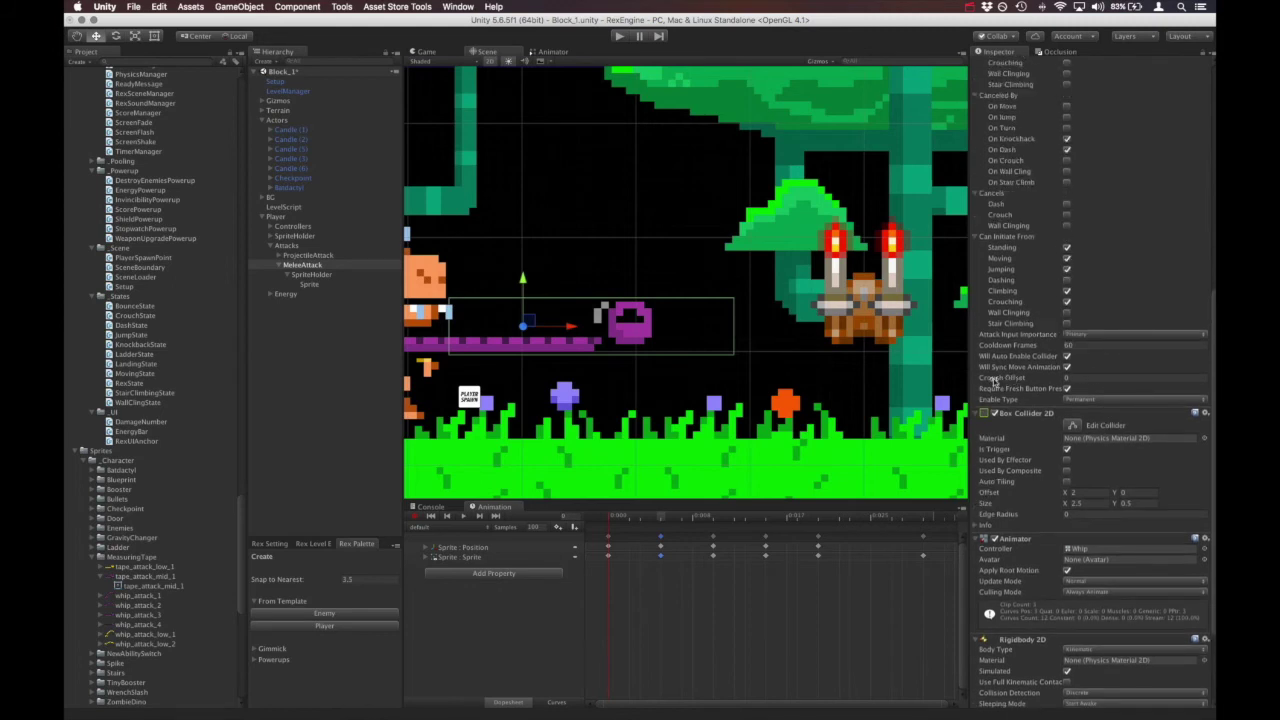
scroll(1012, 380, up, 6)
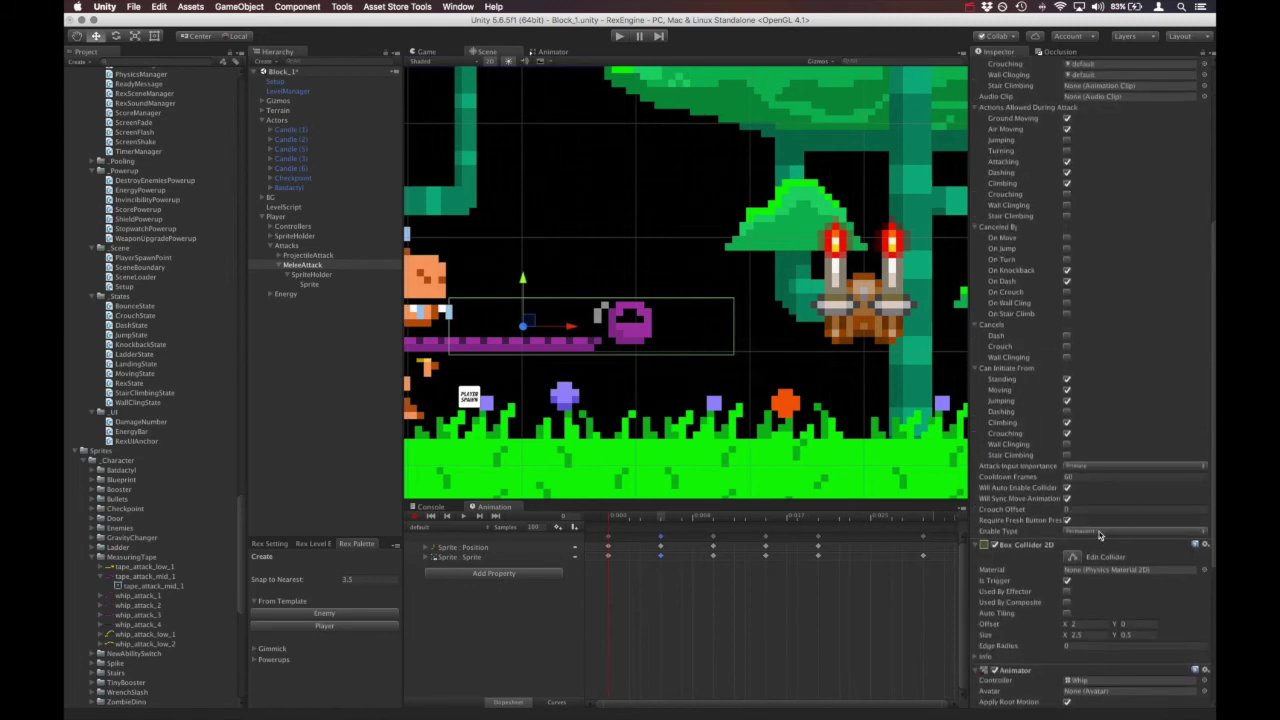
click(1096, 510)
click(619, 37)
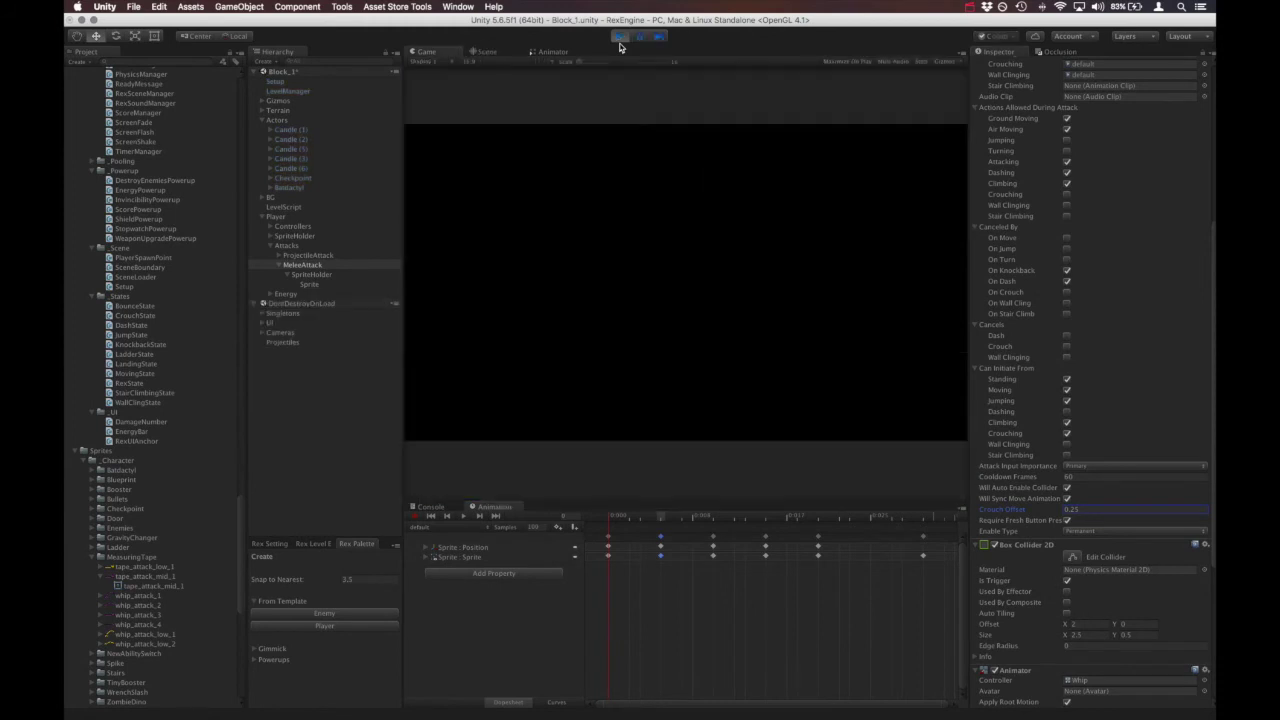
Step: Swing the whip four times at nearby enemies, then exit Play mode
key(x)
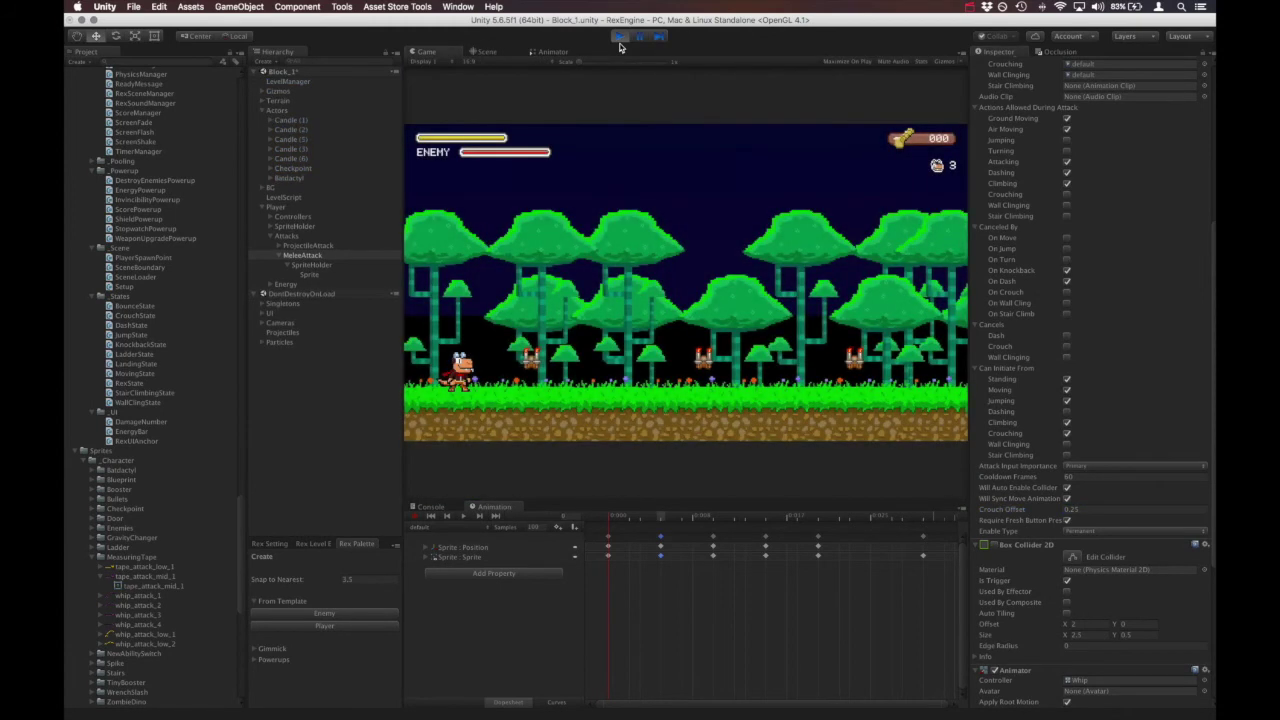
key(x)
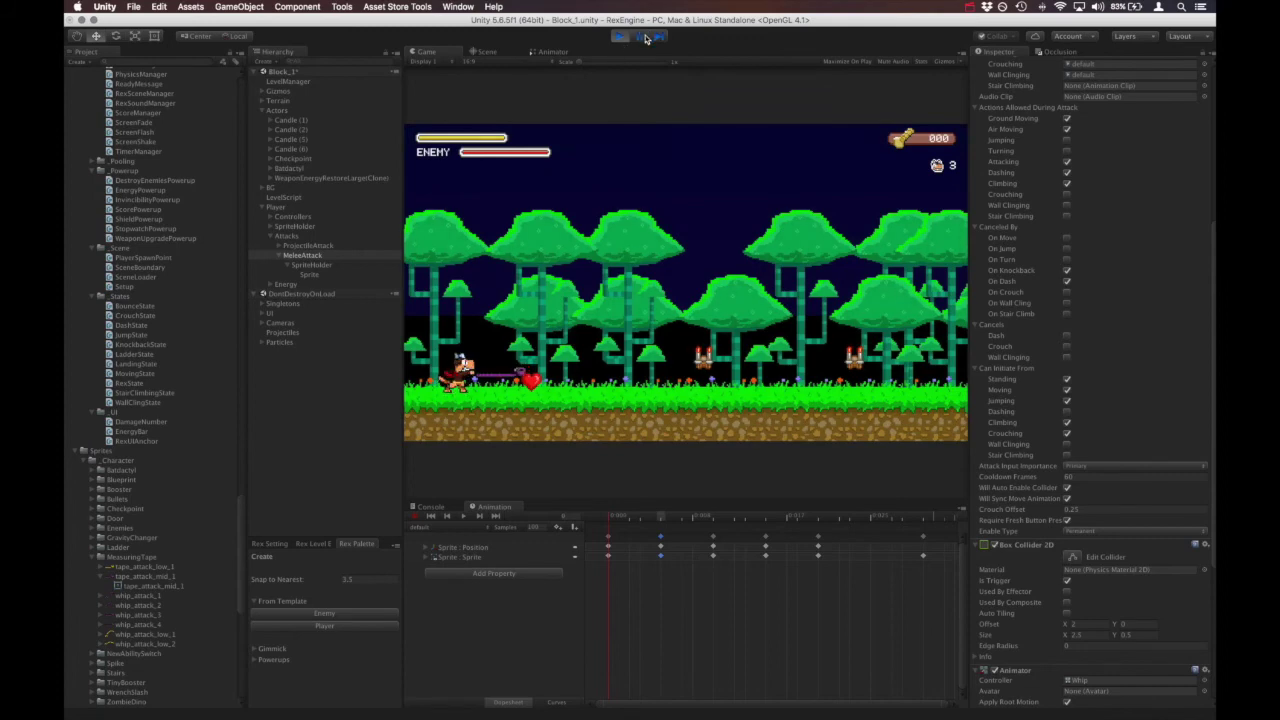
key(x)
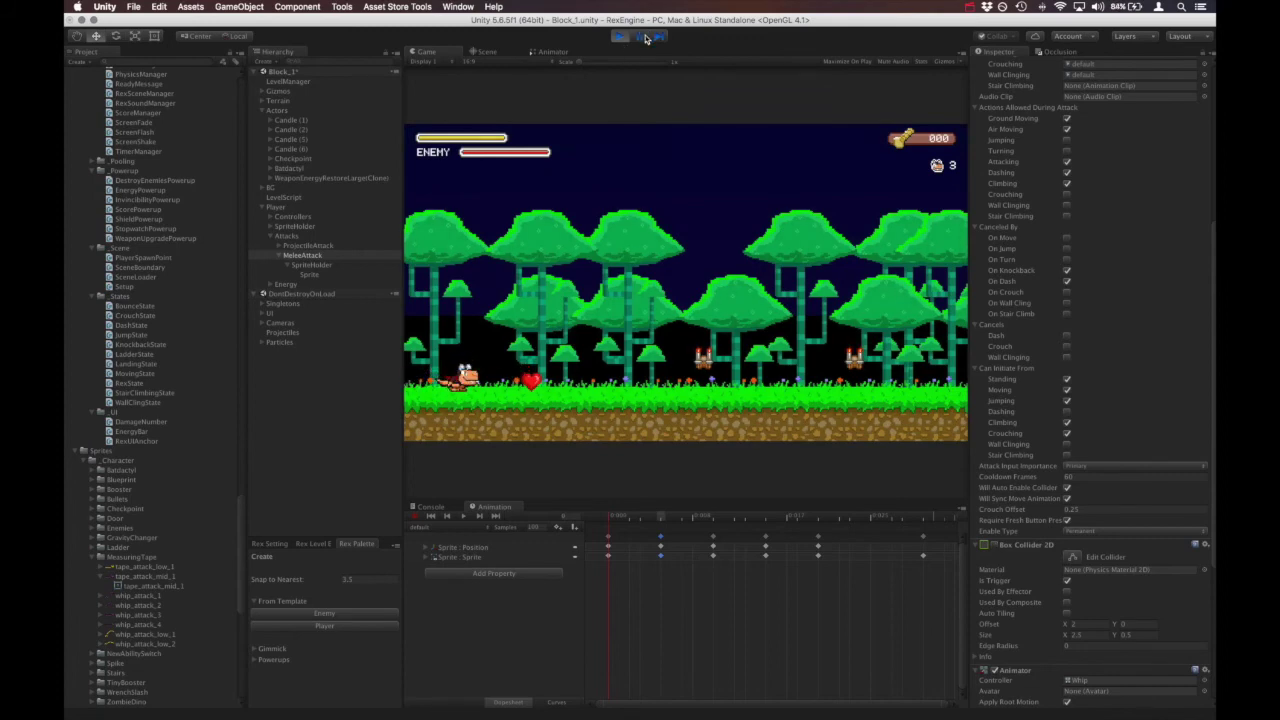
key(x)
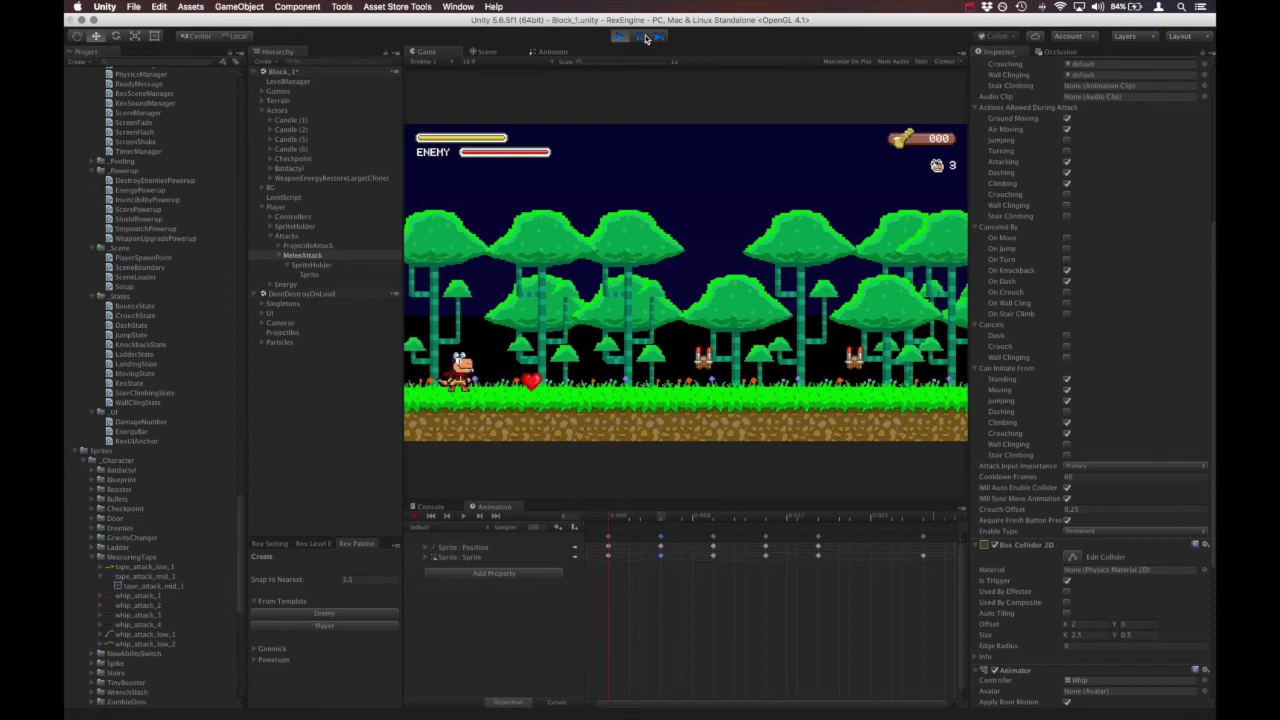
click(620, 37)
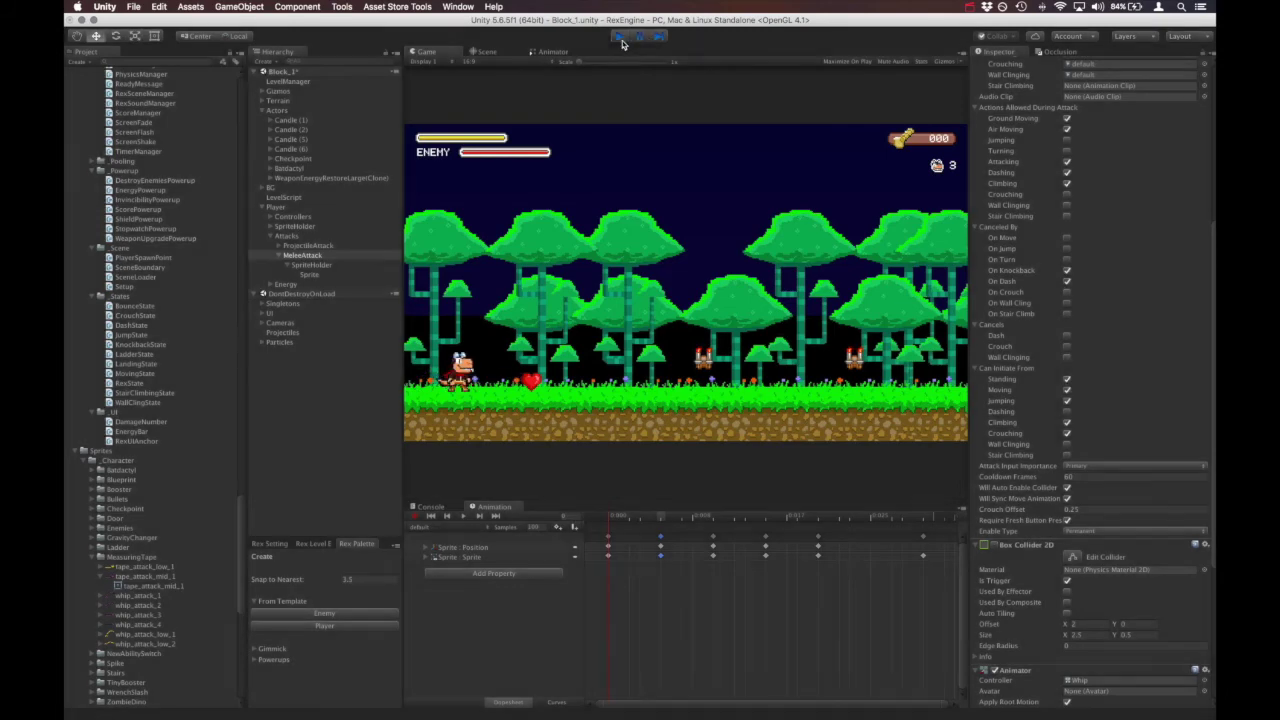
Step: Play-test walking left and right while whipping candle enemies, then stop the game
key(f)
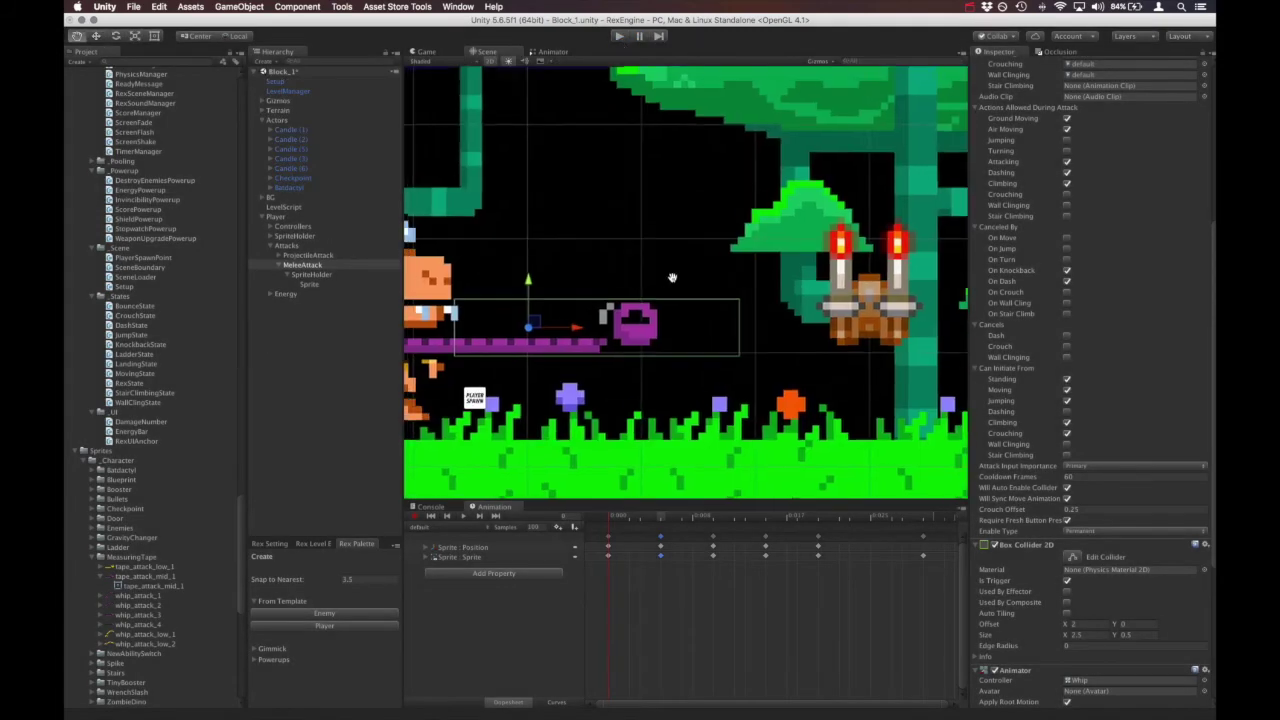
scroll(1052, 353, up, 5)
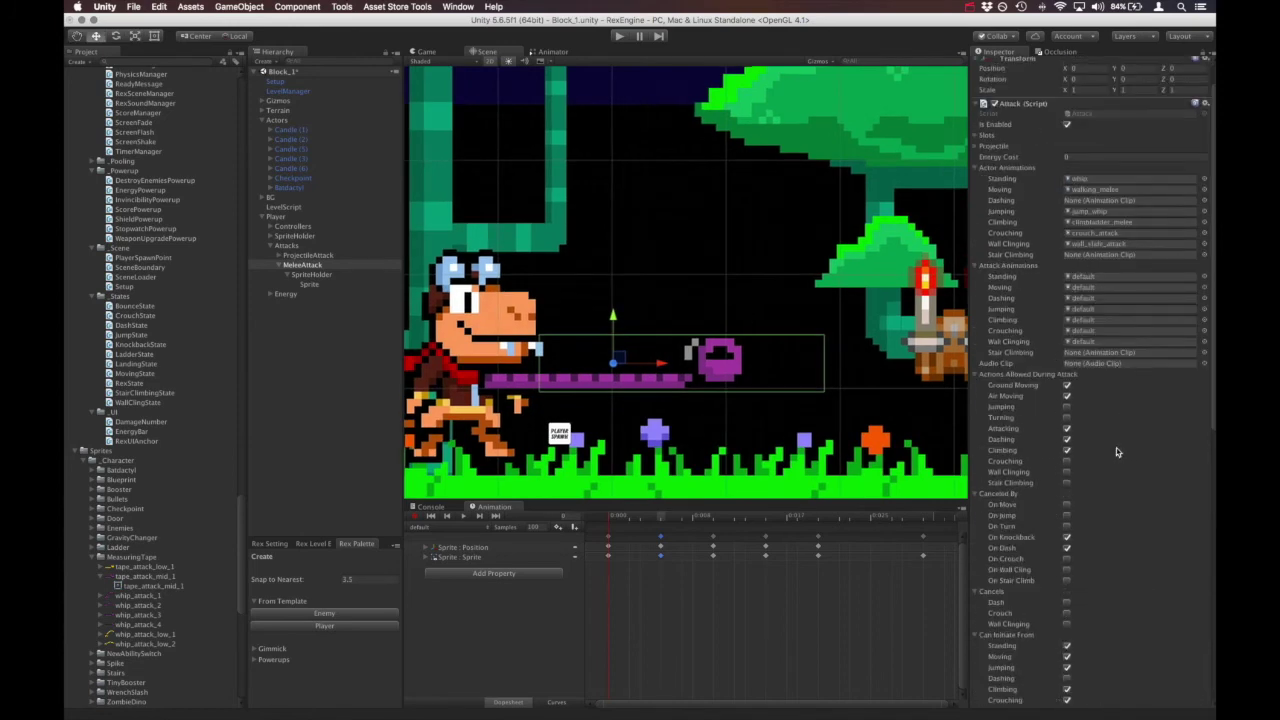
click(618, 36)
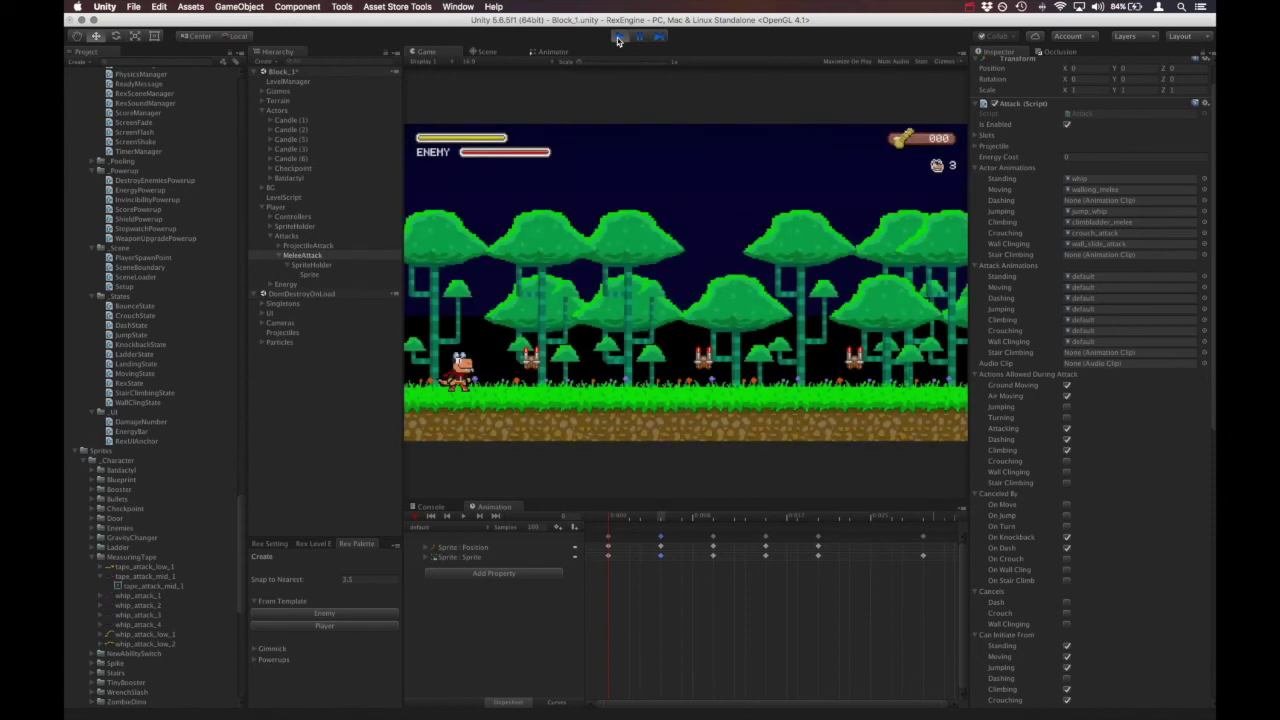
key(x)
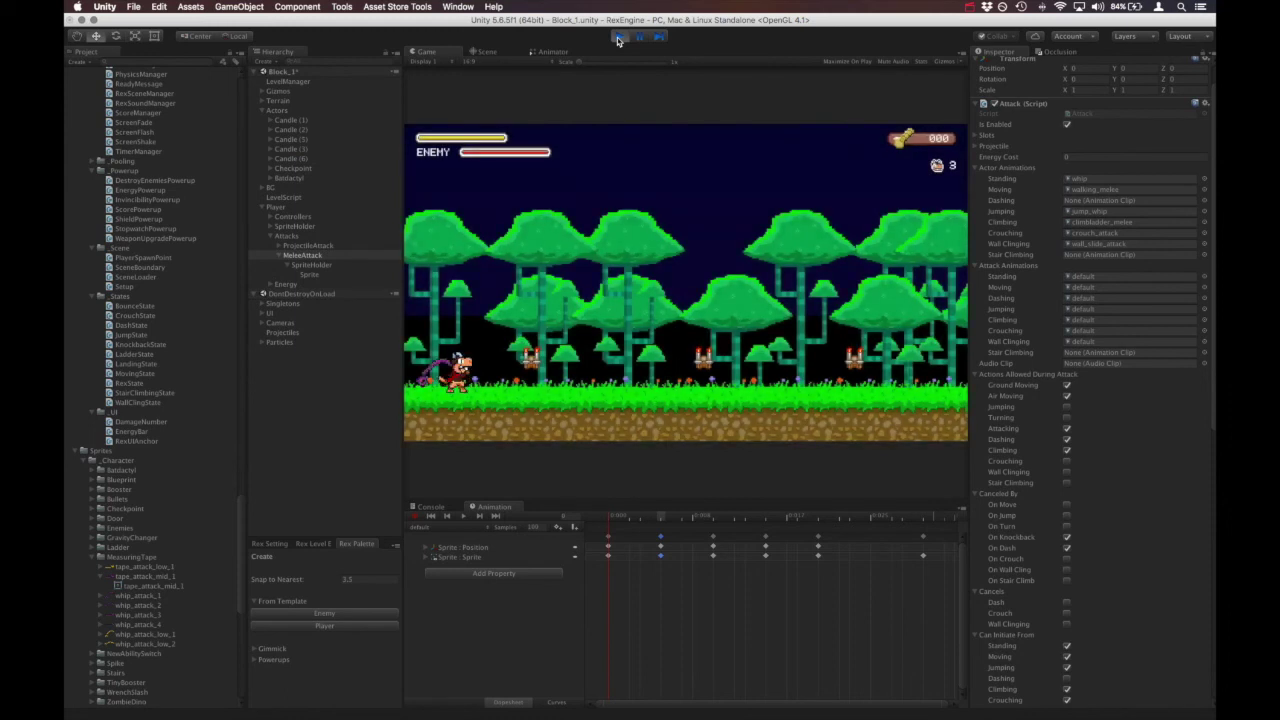
key(Right)
key(Left)
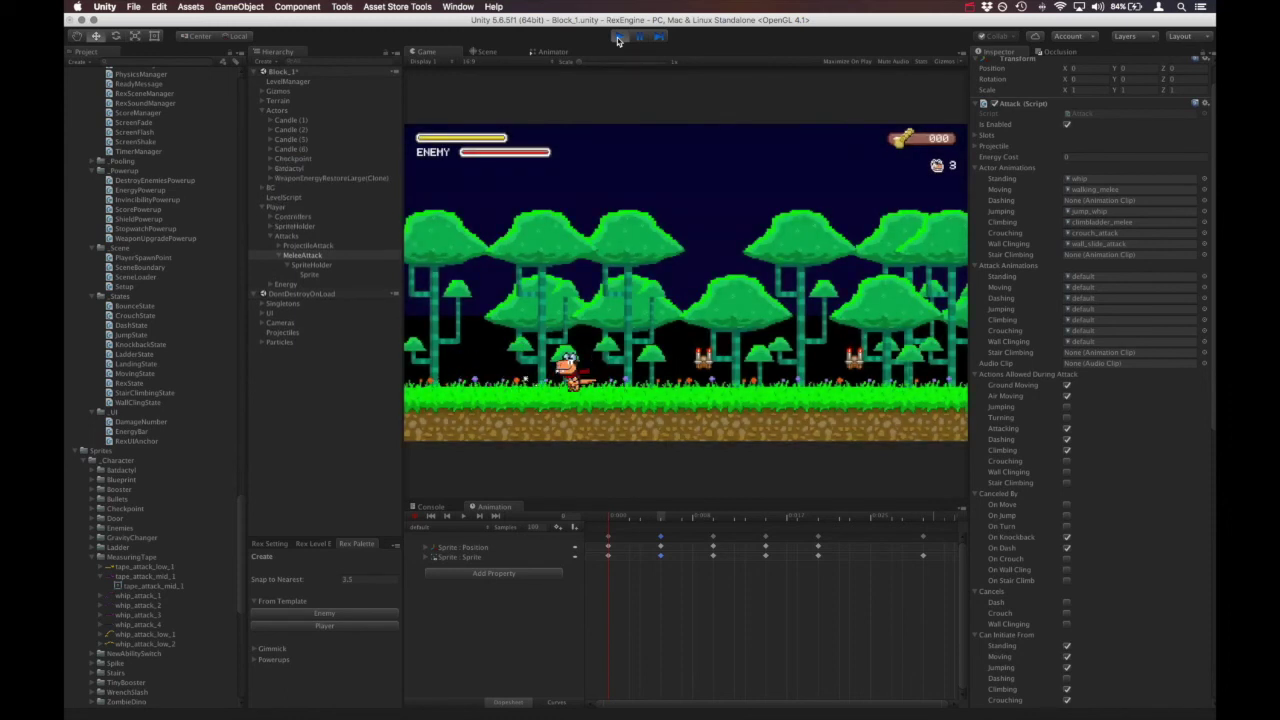
key(Right)
key(x)
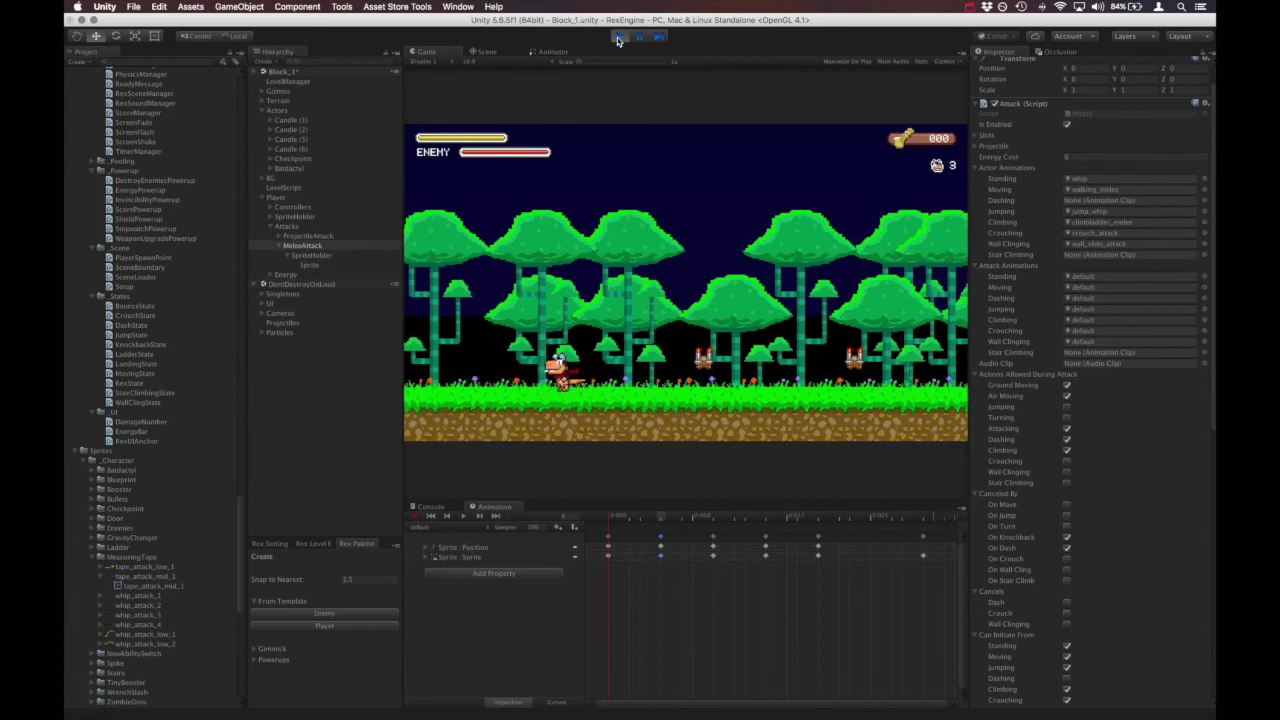
key(Left)
key(Right)
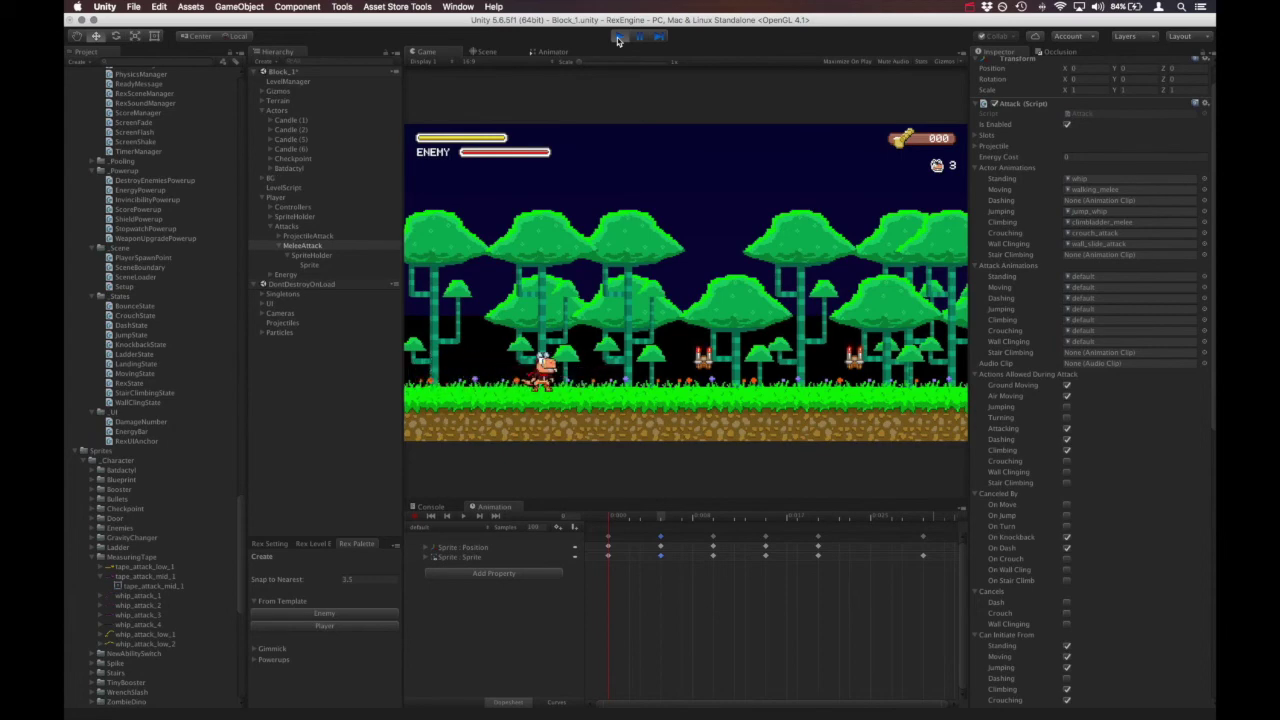
click(617, 37)
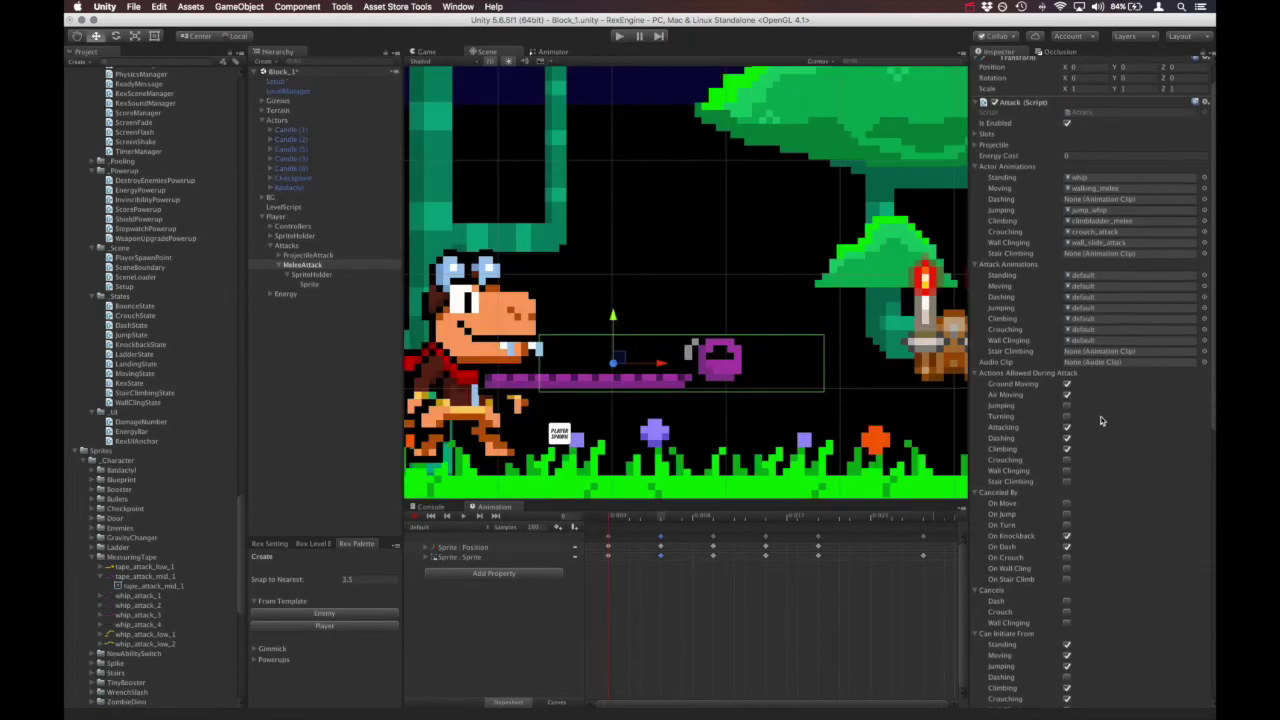
Step: Untick Ground Moving under Actions Allowed During Attack, leaving climbing allowed
scroll(1101, 421, down, 1)
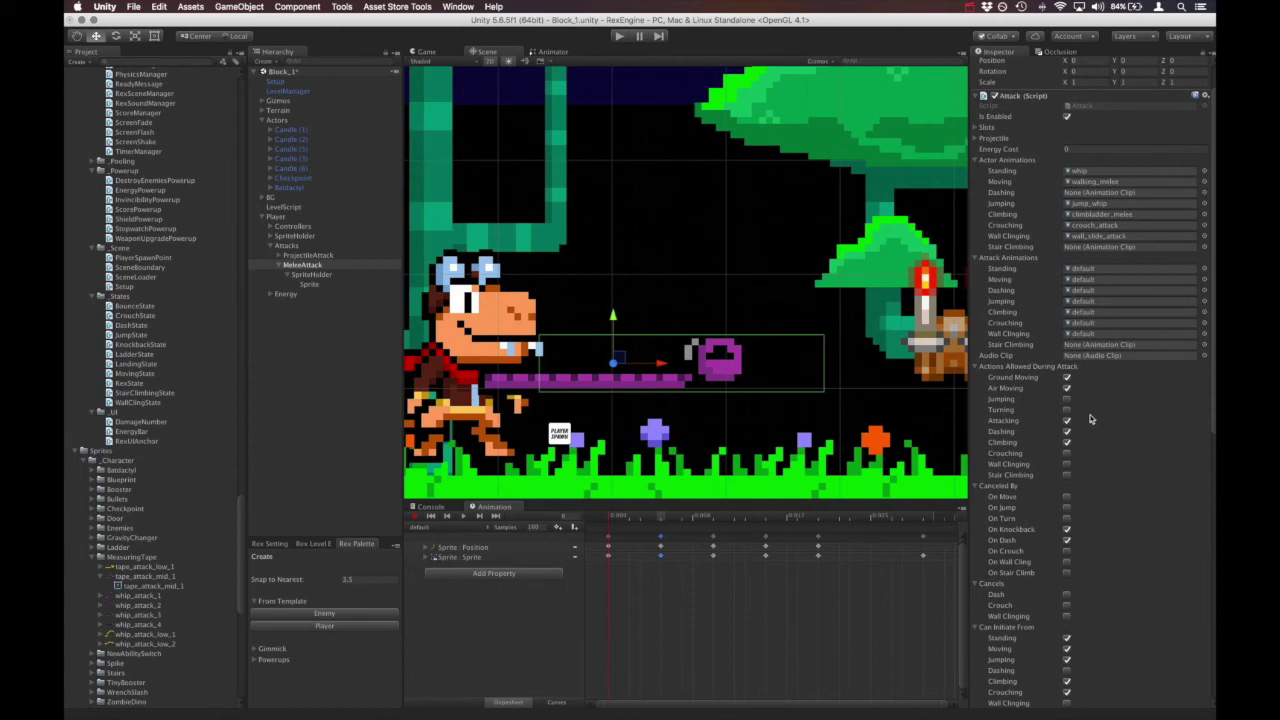
scroll(1067, 421, down, 2)
scroll(1067, 421, down, 2)
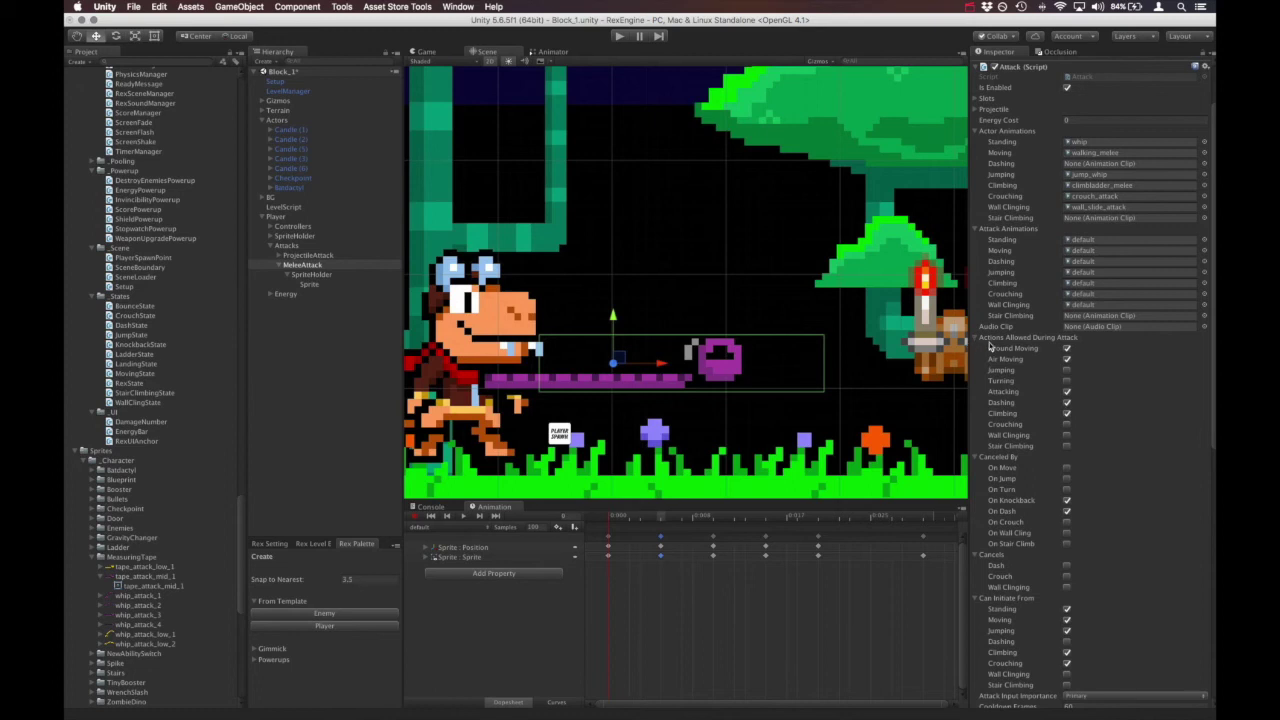
click(1067, 349)
click(1067, 412)
click(1067, 412)
Step: Play-test walking left and right, then whip standing and crouched to confirm no movement
click(619, 36)
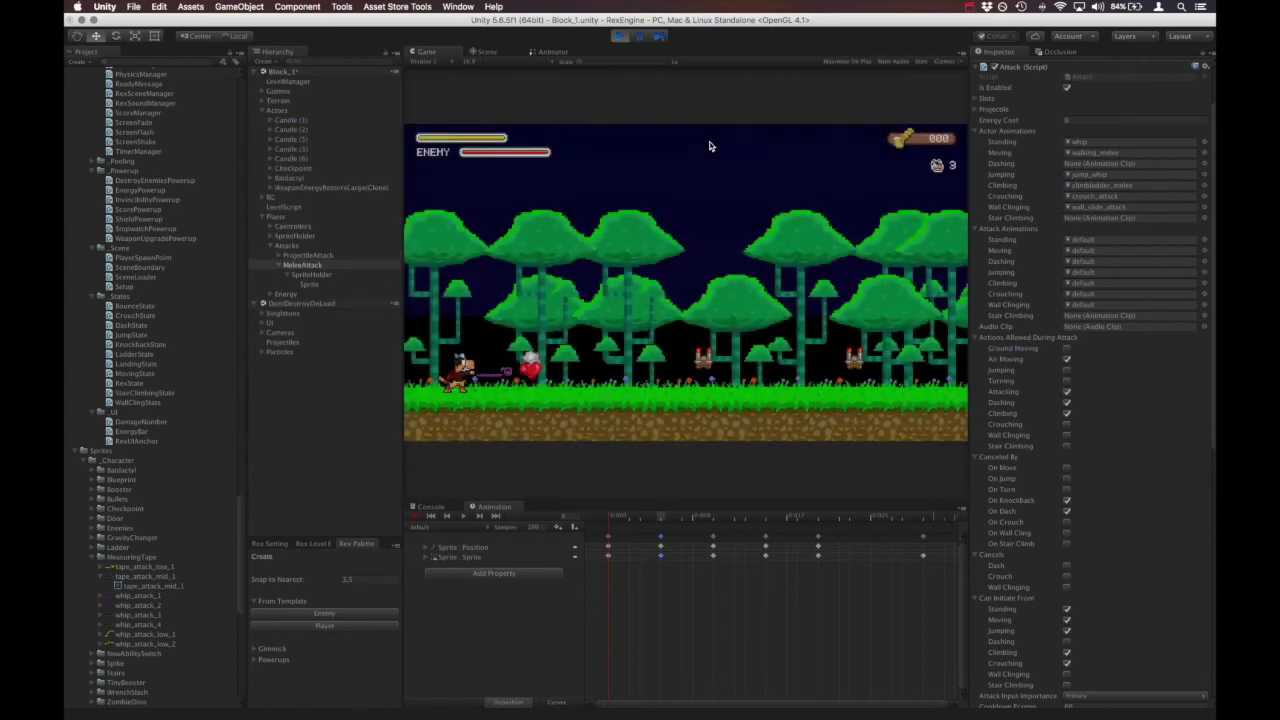
key(Right)
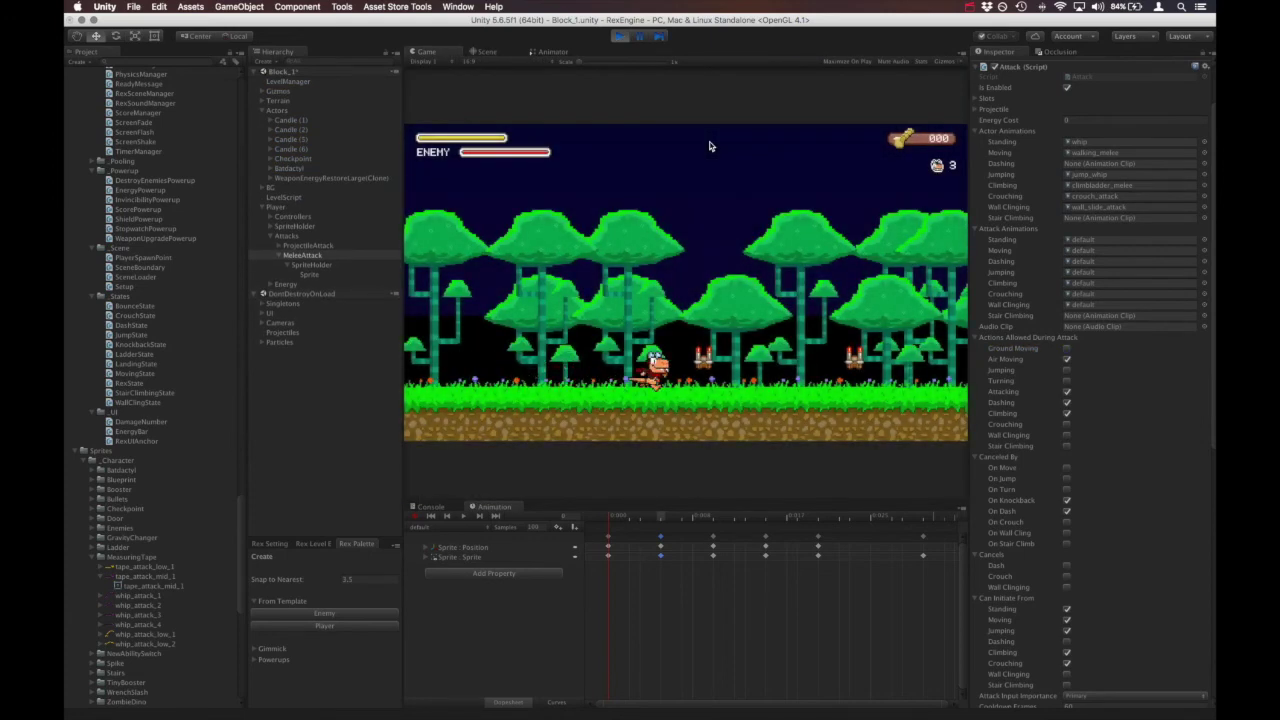
key(Left)
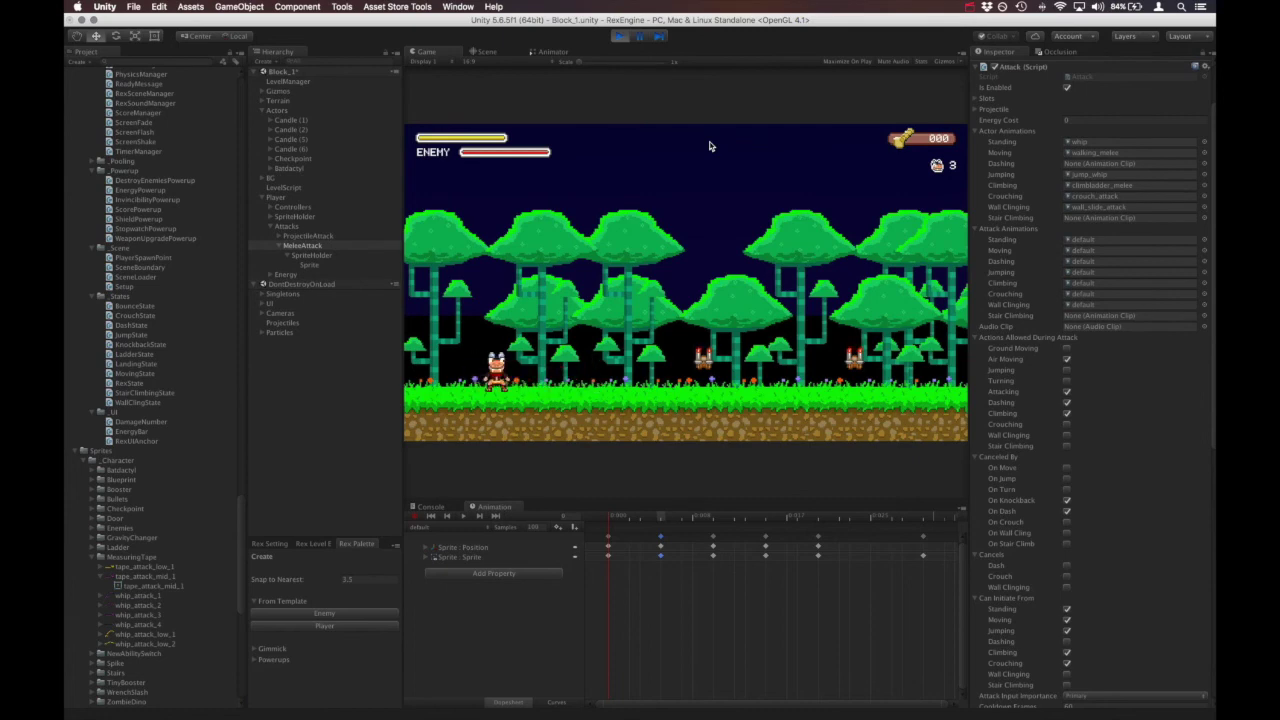
key(Right)
key(Left)
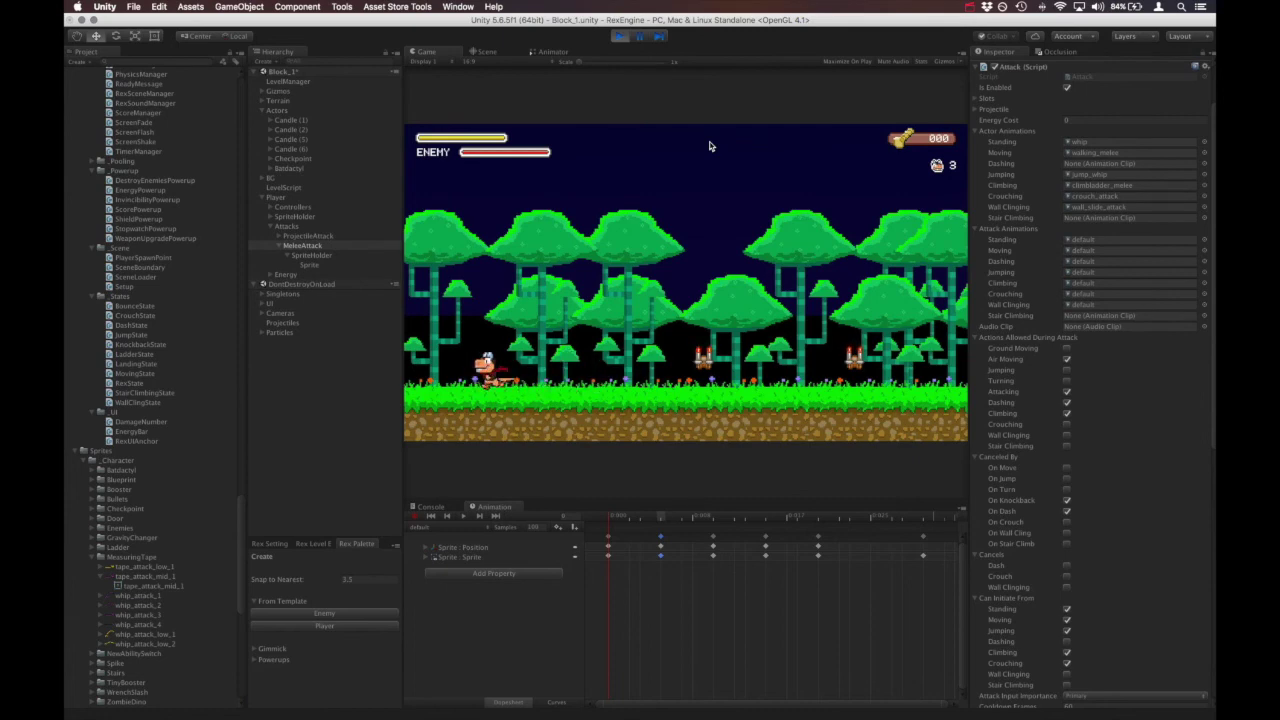
key(Right)
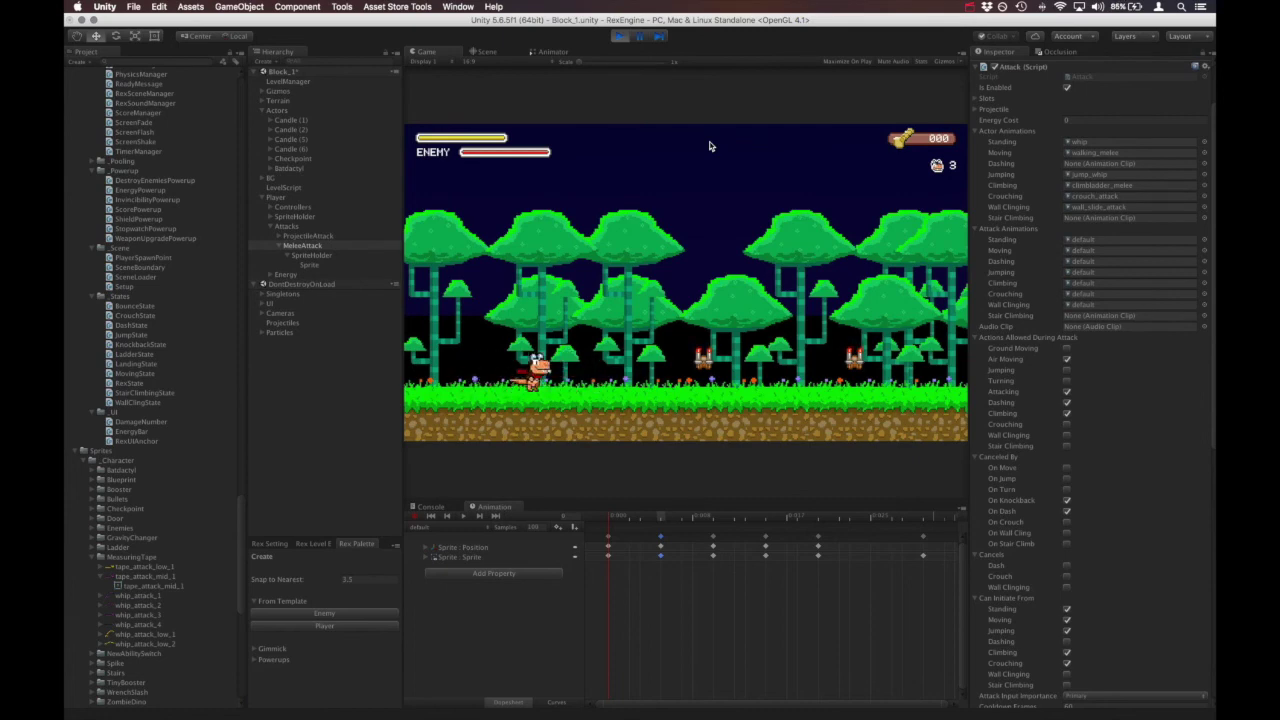
key(Left)
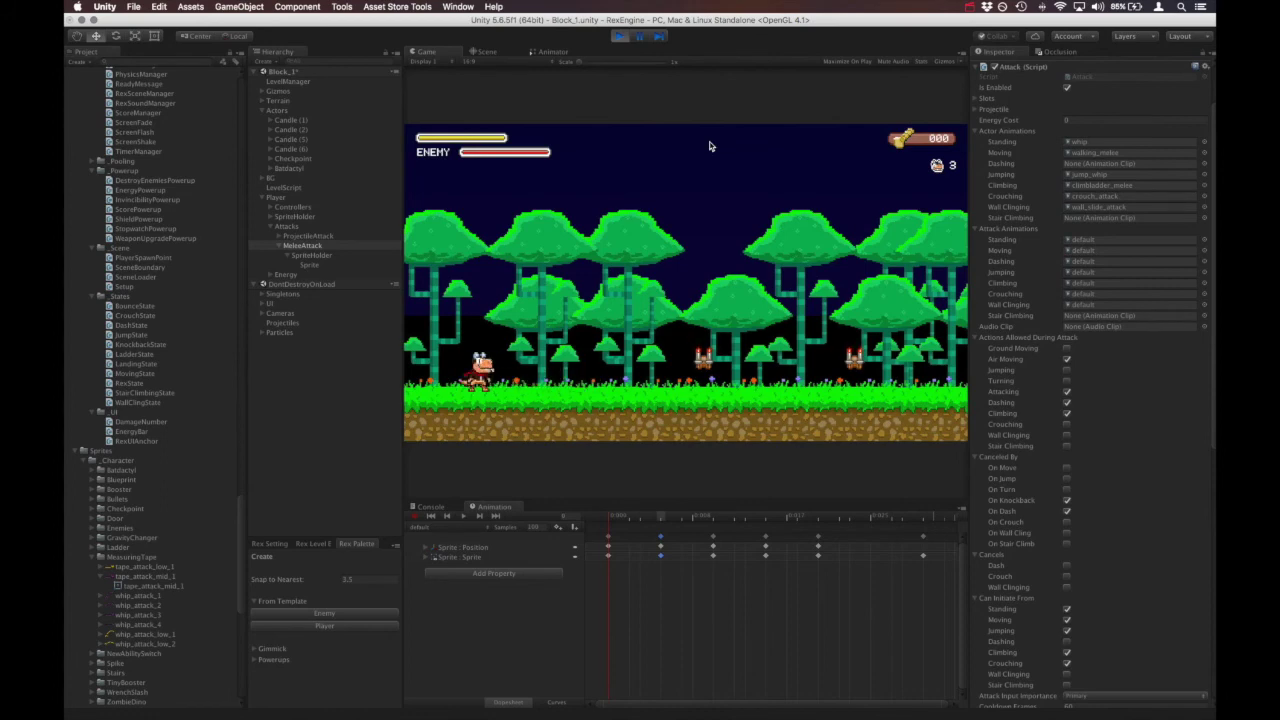
key(x)
key(x)
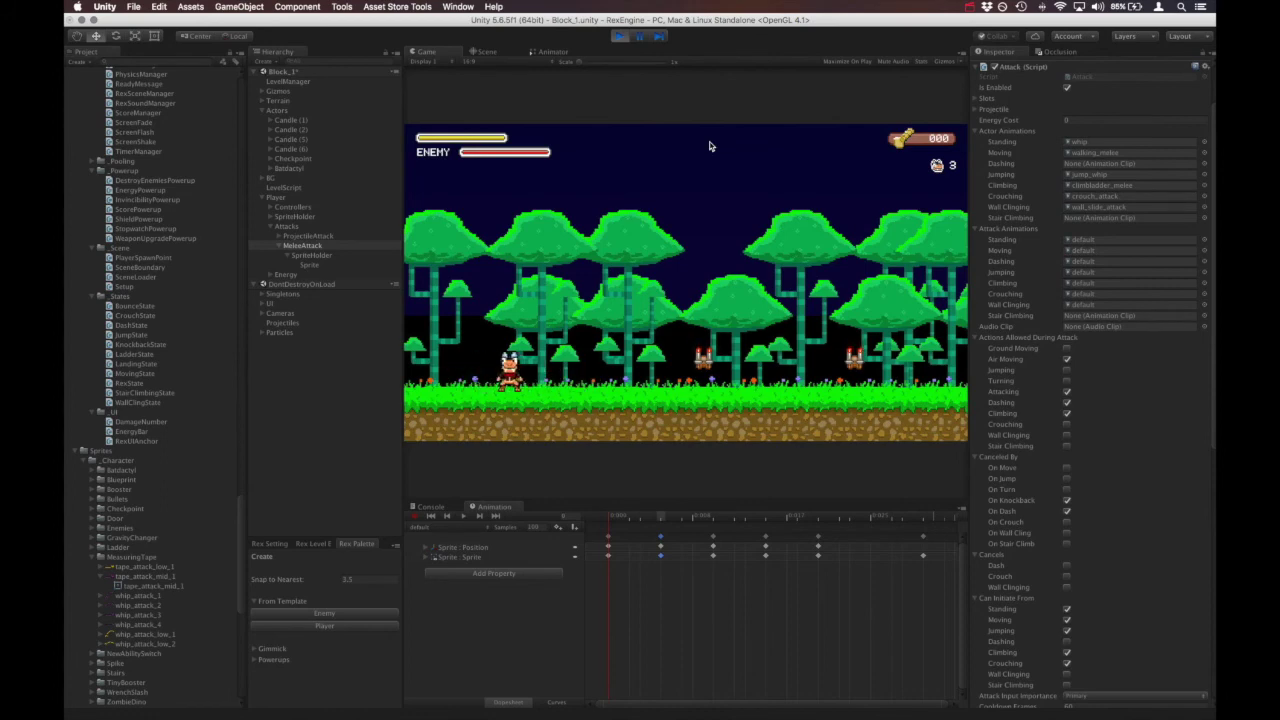
key(Down)
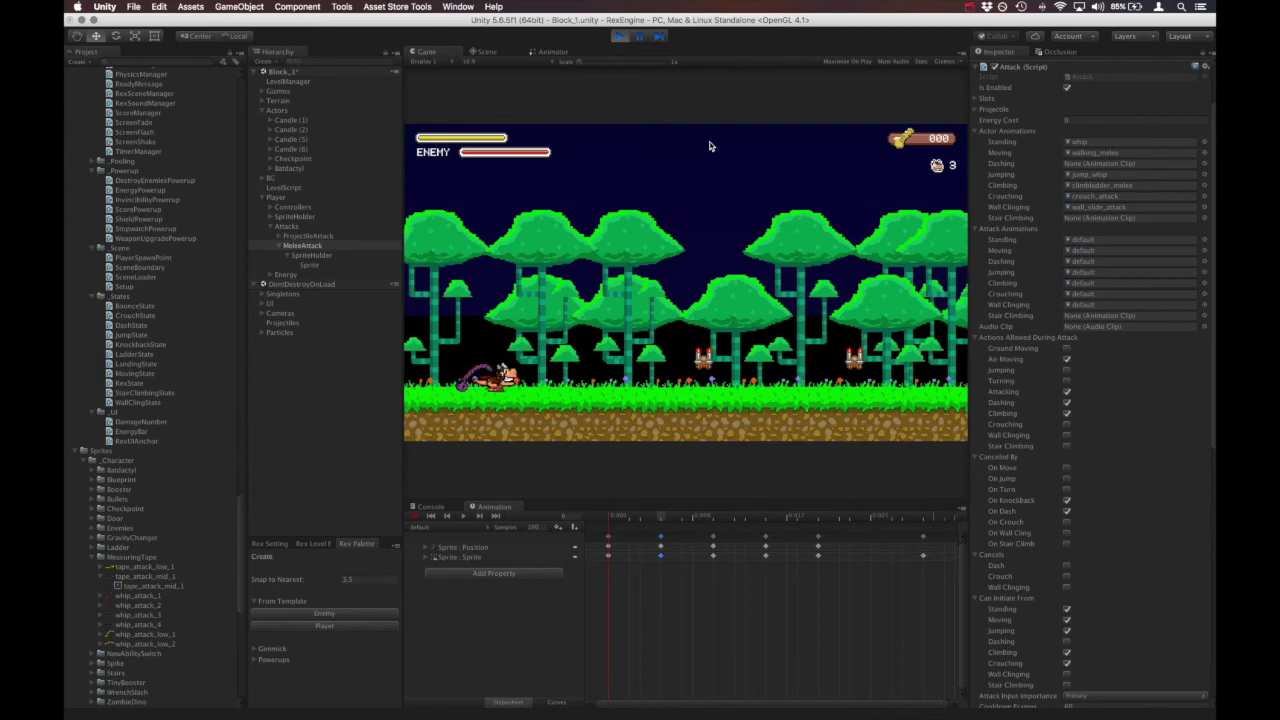
key(x)
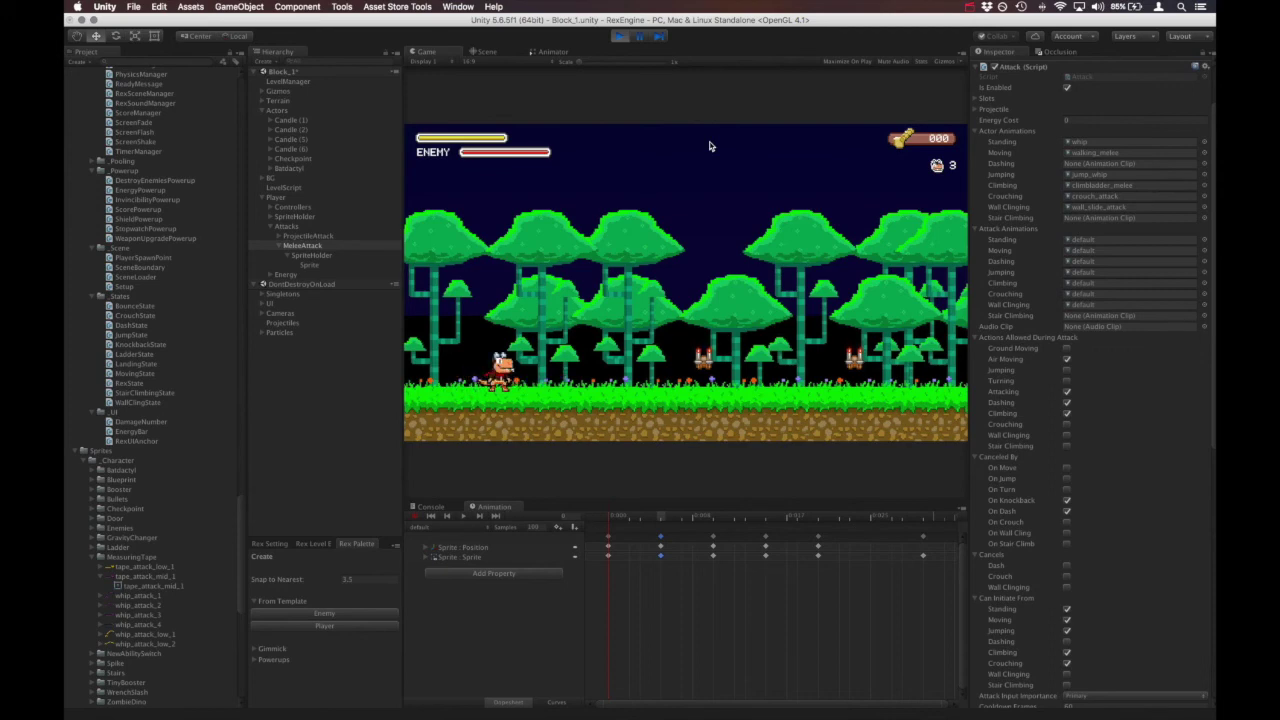
Step: Try new Cooldown Frames values during play and swing the whip twice to compare
scroll(1200, 406, down, 10)
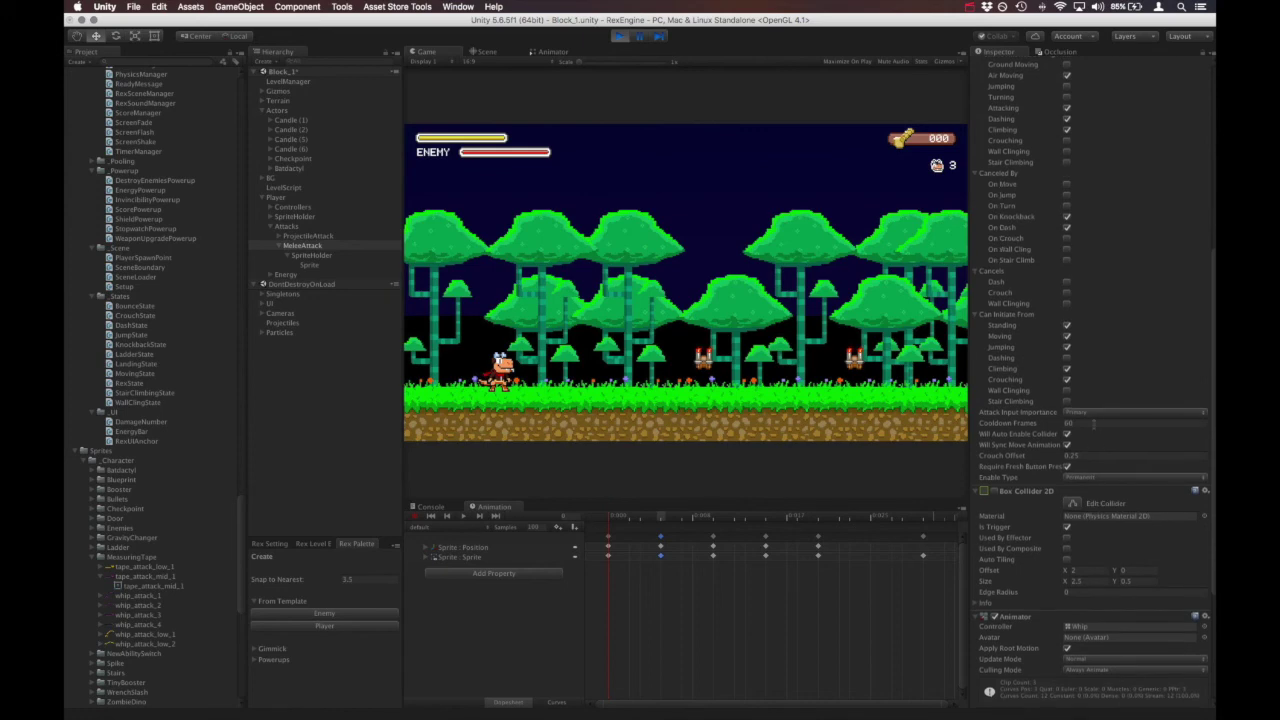
click(1091, 423)
text(12)
click(1091, 423)
text(5)
click(810, 307)
key(x)
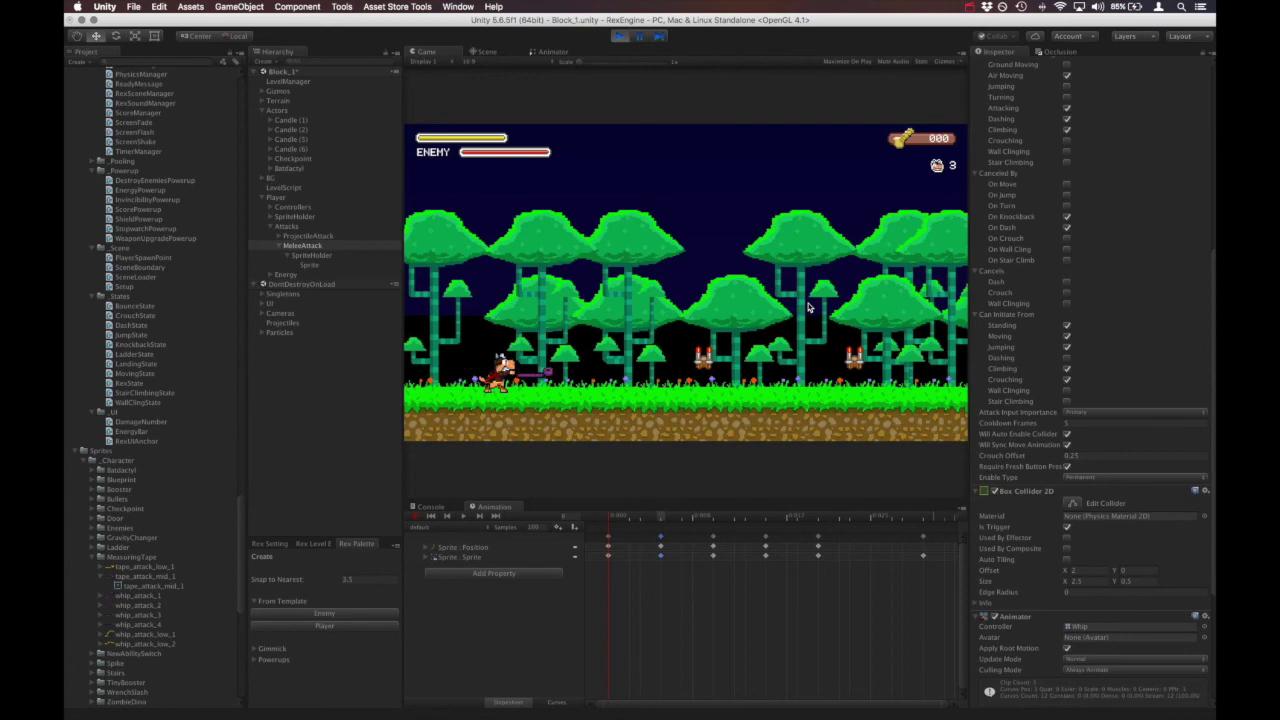
key(x)
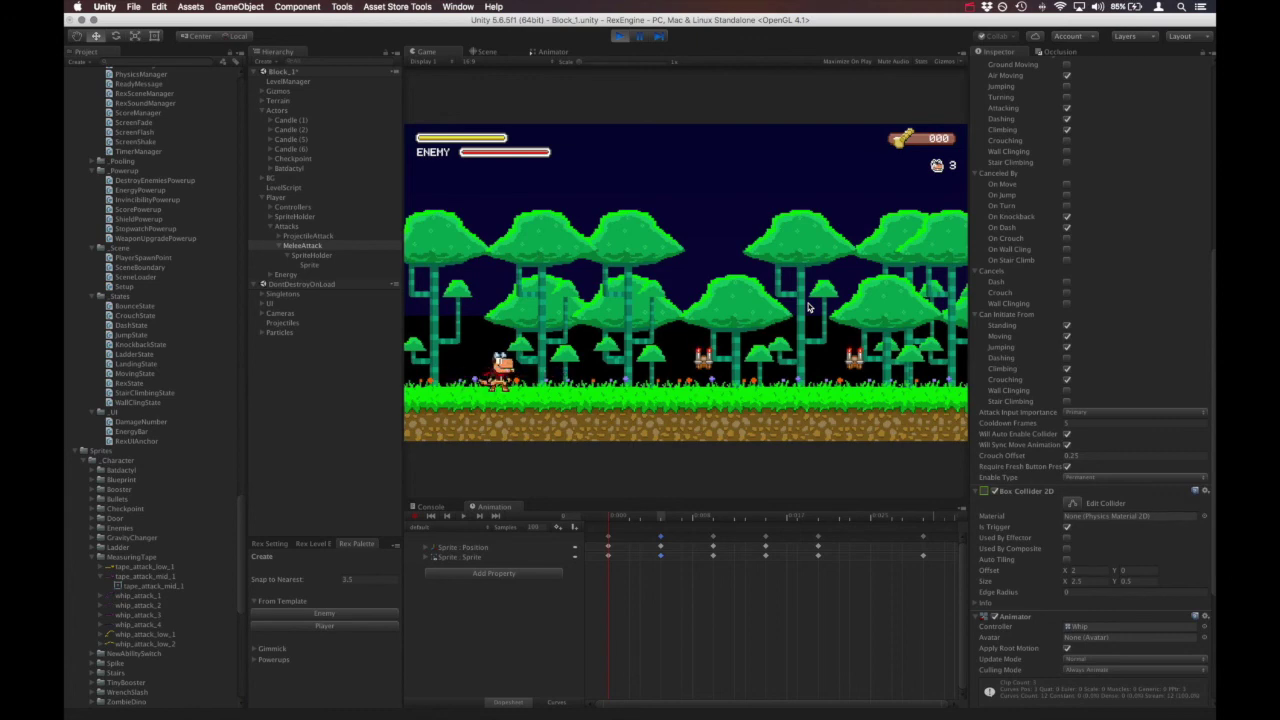
Step: Set Cooldown Frames to 120 and test the whip with the longer cooldown
click(1079, 422)
text(10)
key(Return)
key(x)
Step: Turn on Require Fresh Button Press, widen the Inspector, and set Cooldown Frames to 60
click(1067, 467)
drag(968, 477, 922, 478)
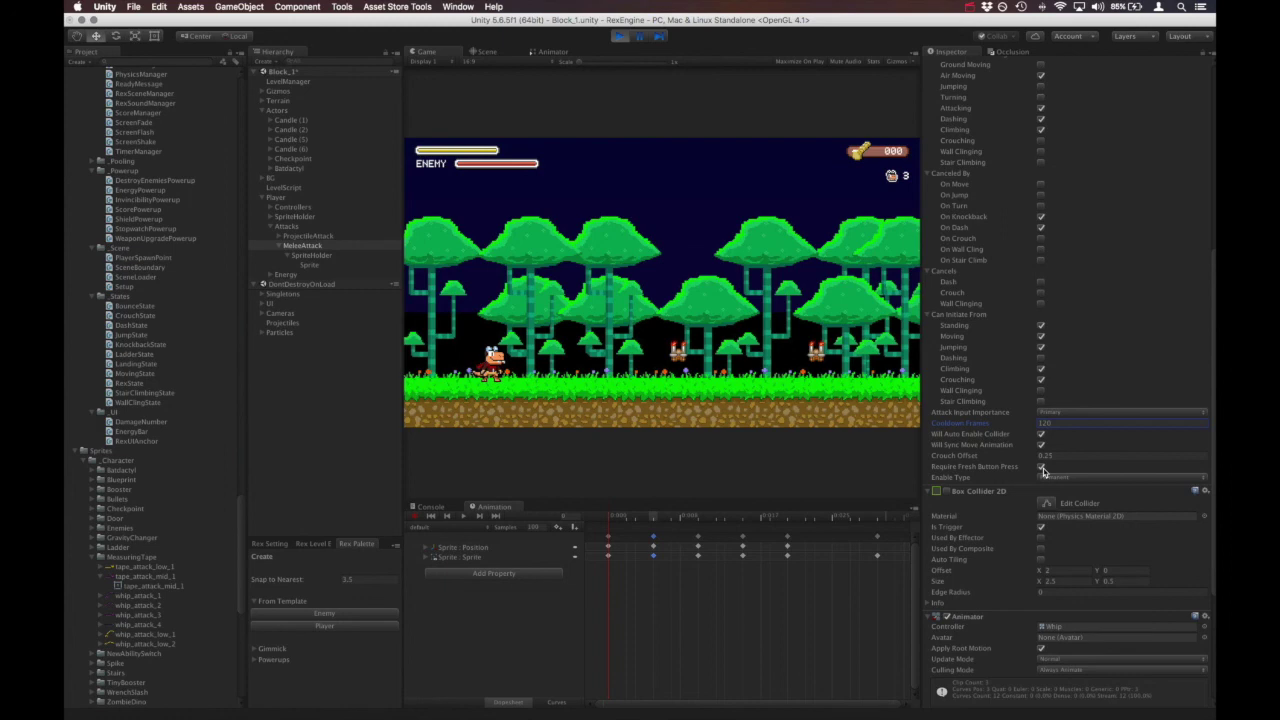
click(1050, 424)
text(60)
Step: Turn Require Fresh Button Press back off, test the whip, and stop the game
click(1042, 467)
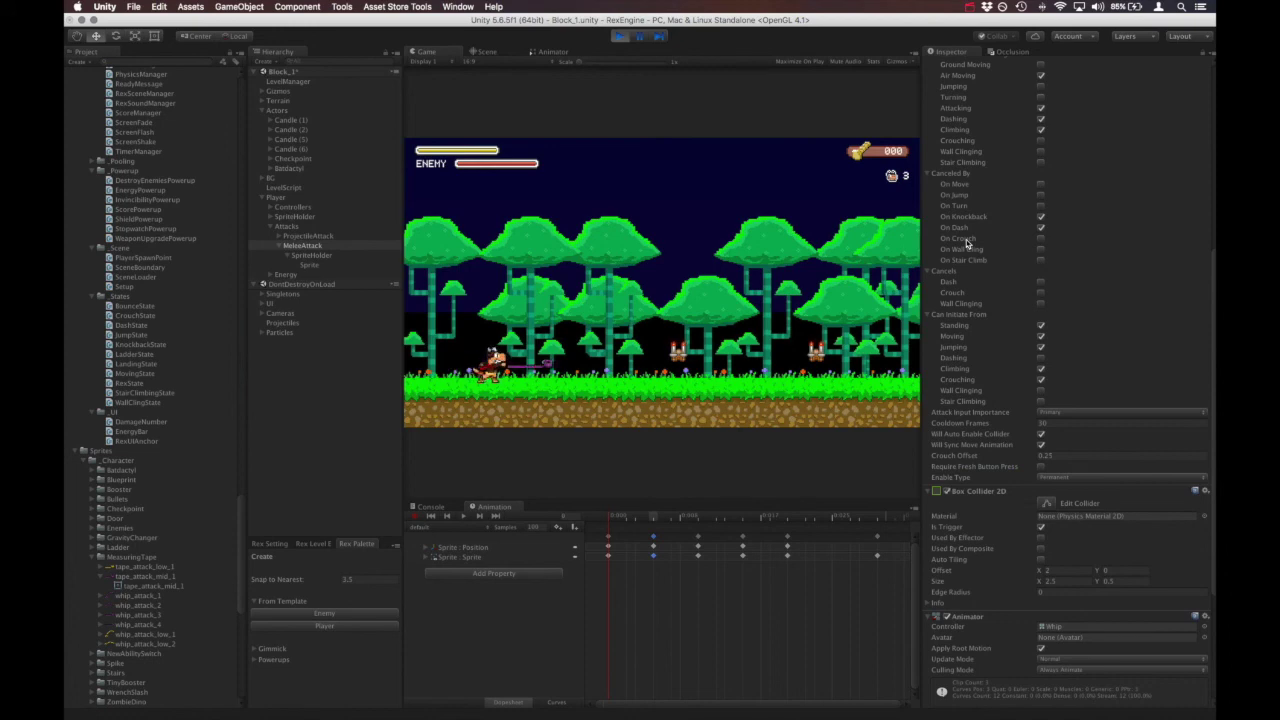
key(x)
click(620, 36)
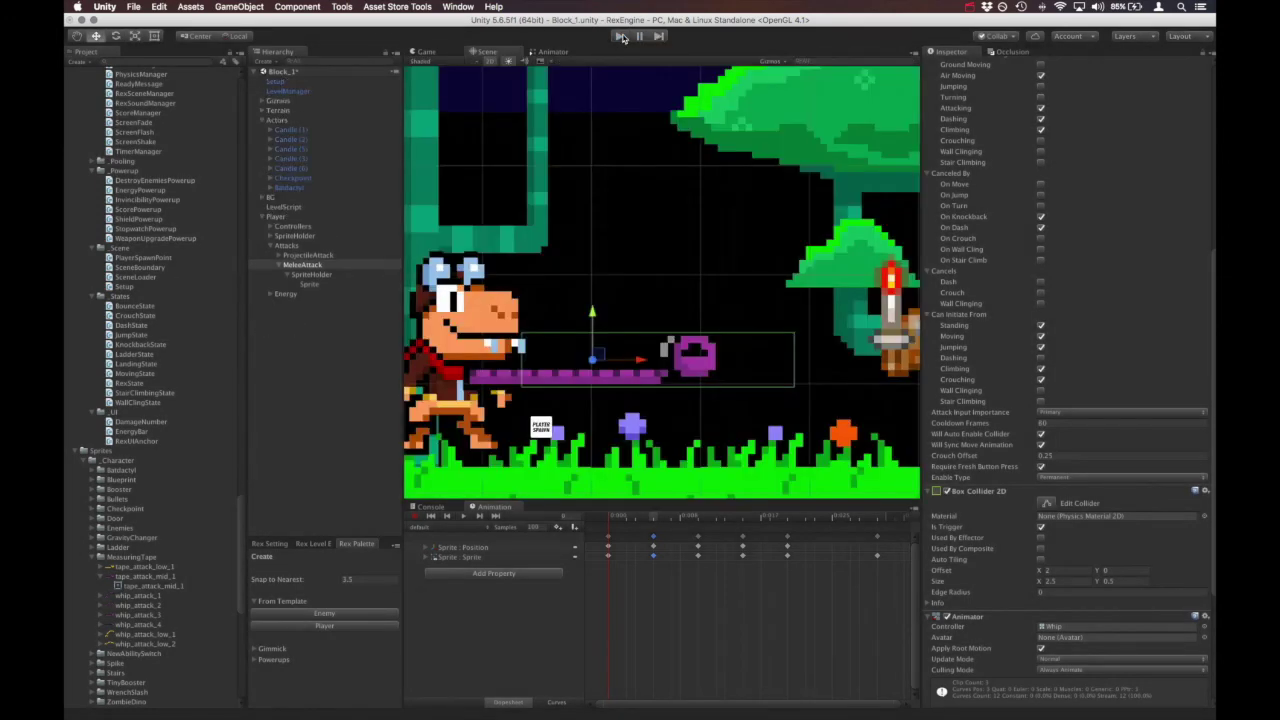